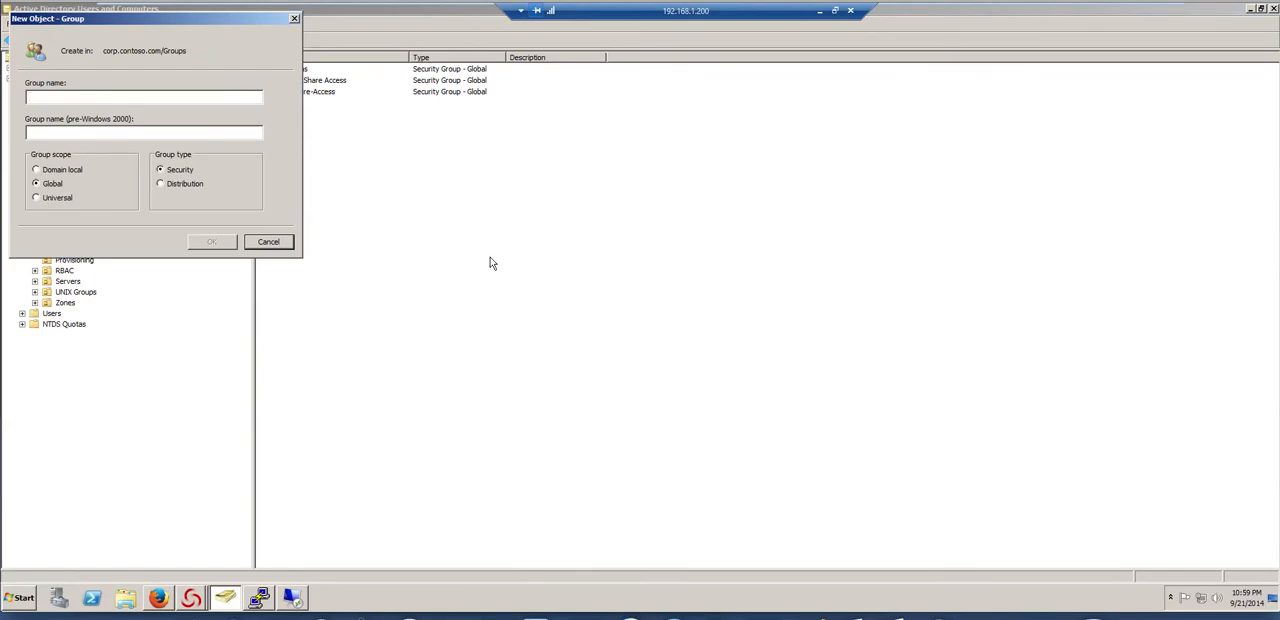
Create a global security group named PCI Developers in the Groups container and add the staff user's account as a member
type("CI Developers")
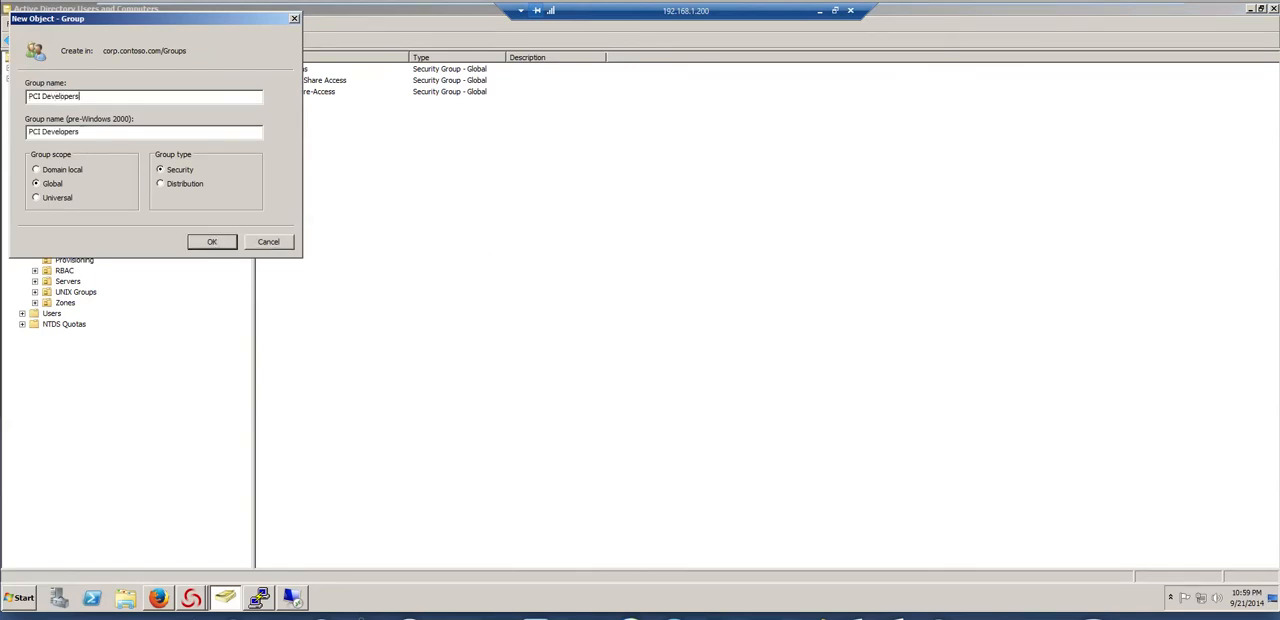
left_click(228, 242)
double_click(322, 104)
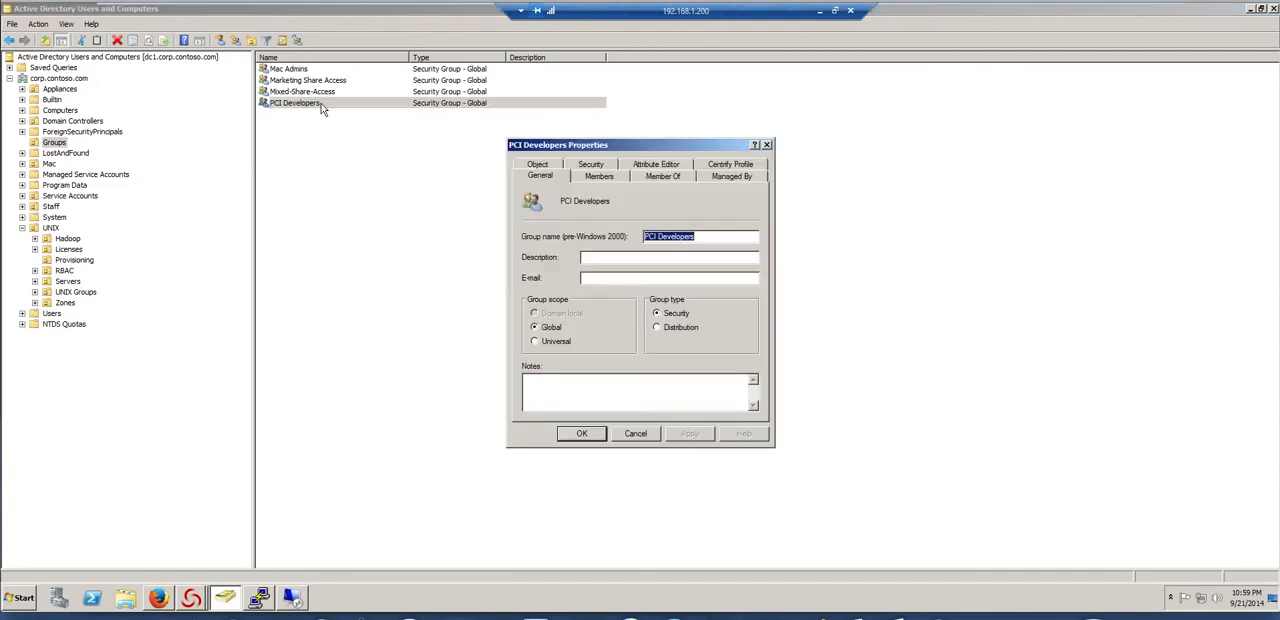
left_click(590, 176)
left_click(543, 394)
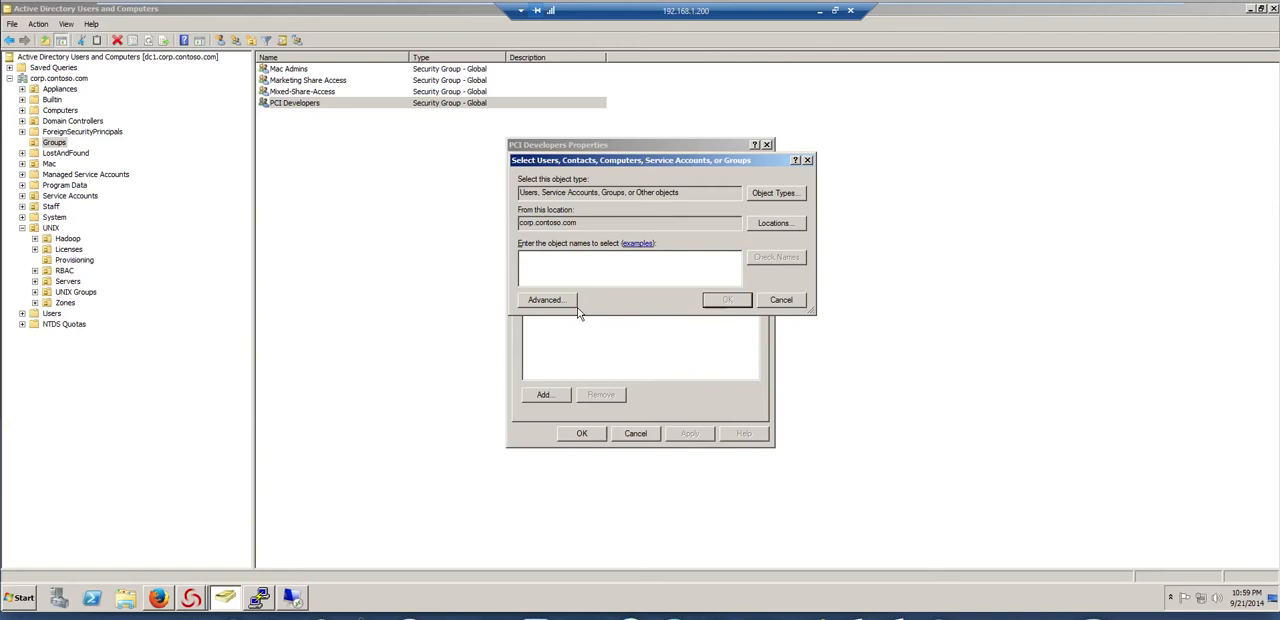
type("j.p")
left_click(790, 258)
left_click(736, 300)
left_click(587, 433)
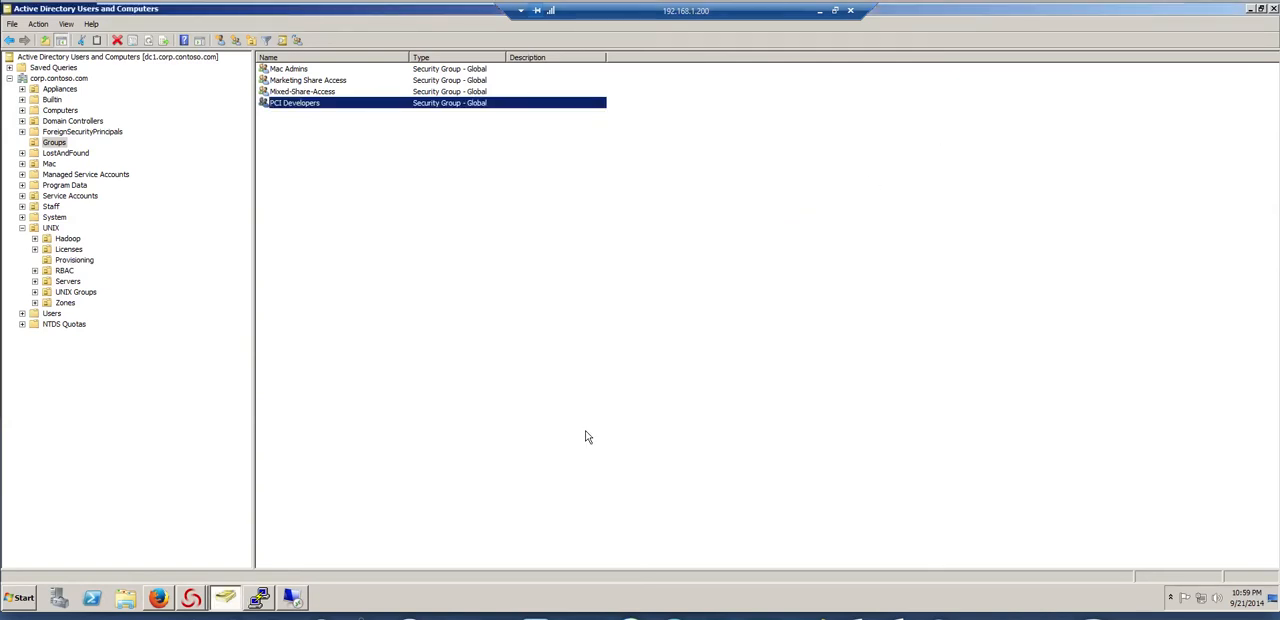
Close the Find groups window and switch to DirectManage Access Manager
right_click(197, 607)
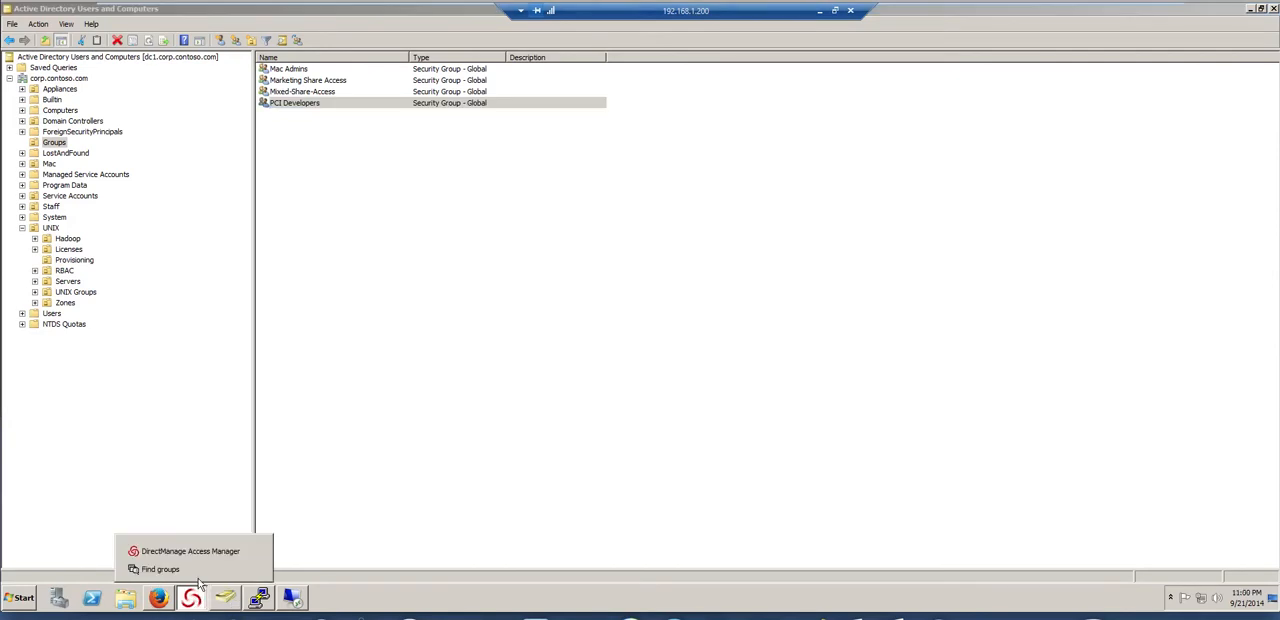
left_click(254, 570)
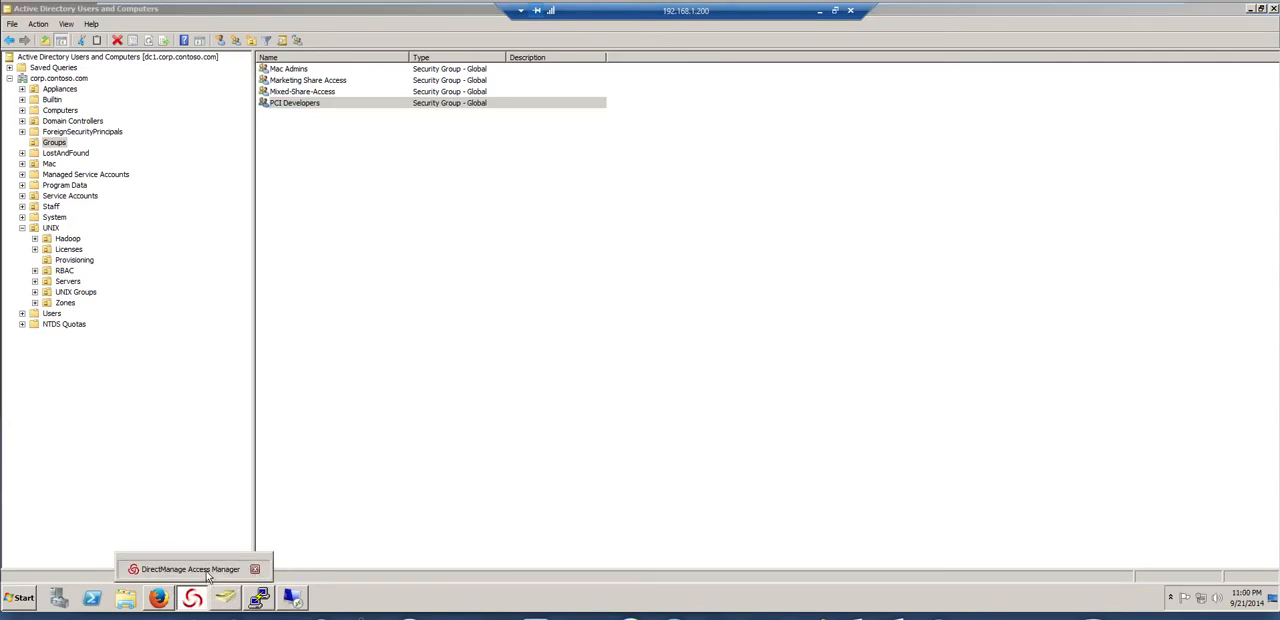
left_click(207, 568)
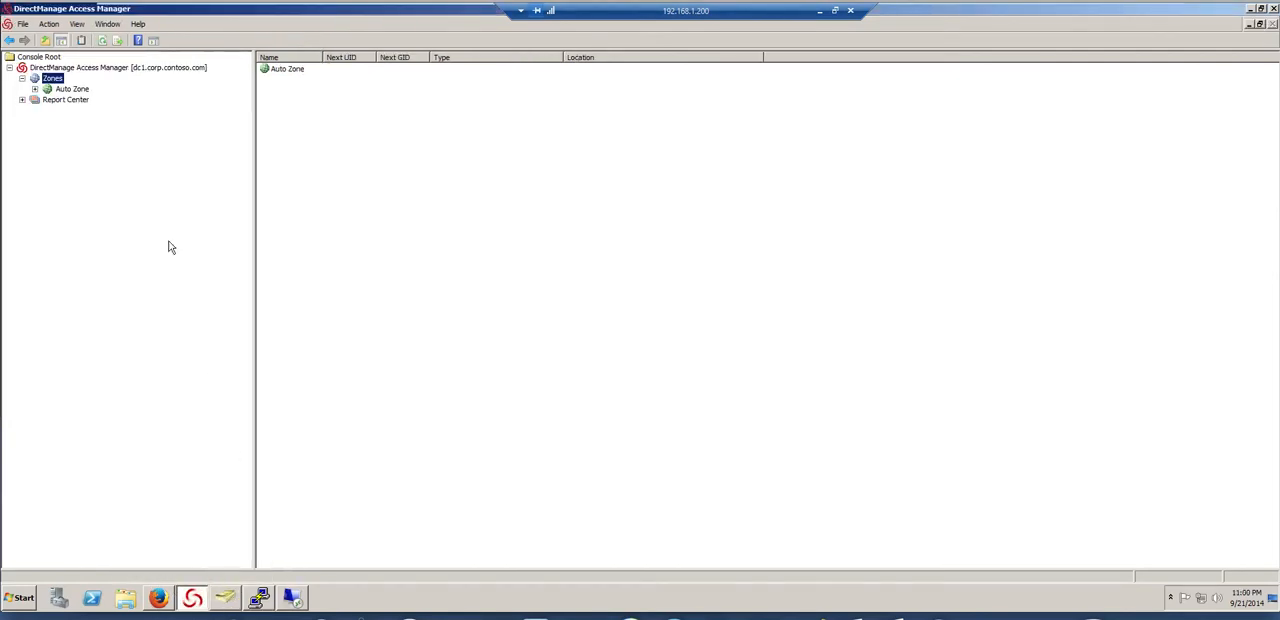
Create a new zone named PCI in corp.contoso.com/UNIX/Zones, using the default zone type
right_click(48, 84)
left_click(82, 88)
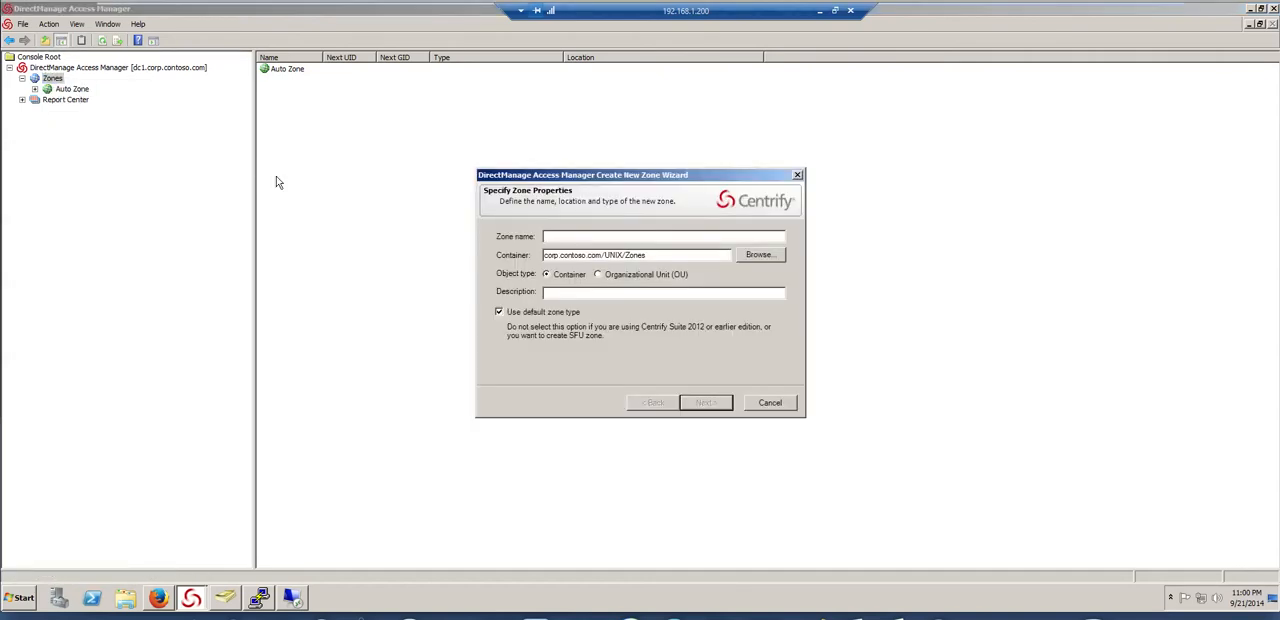
type("PC")
left_click(700, 403)
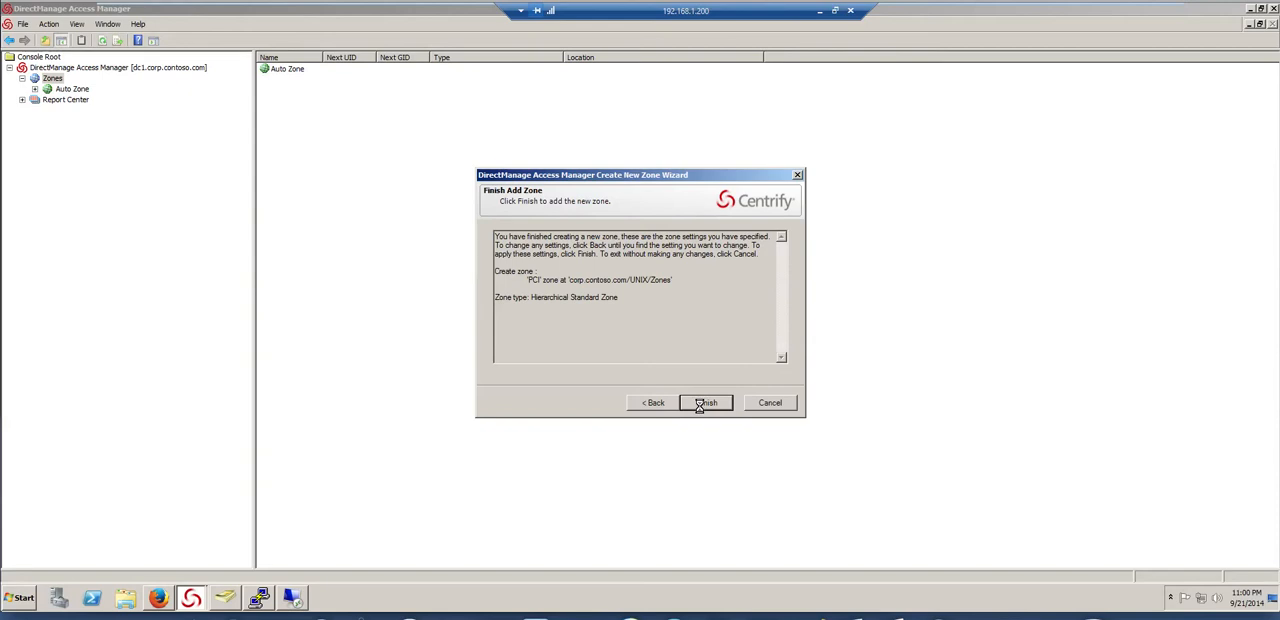
left_click(704, 403)
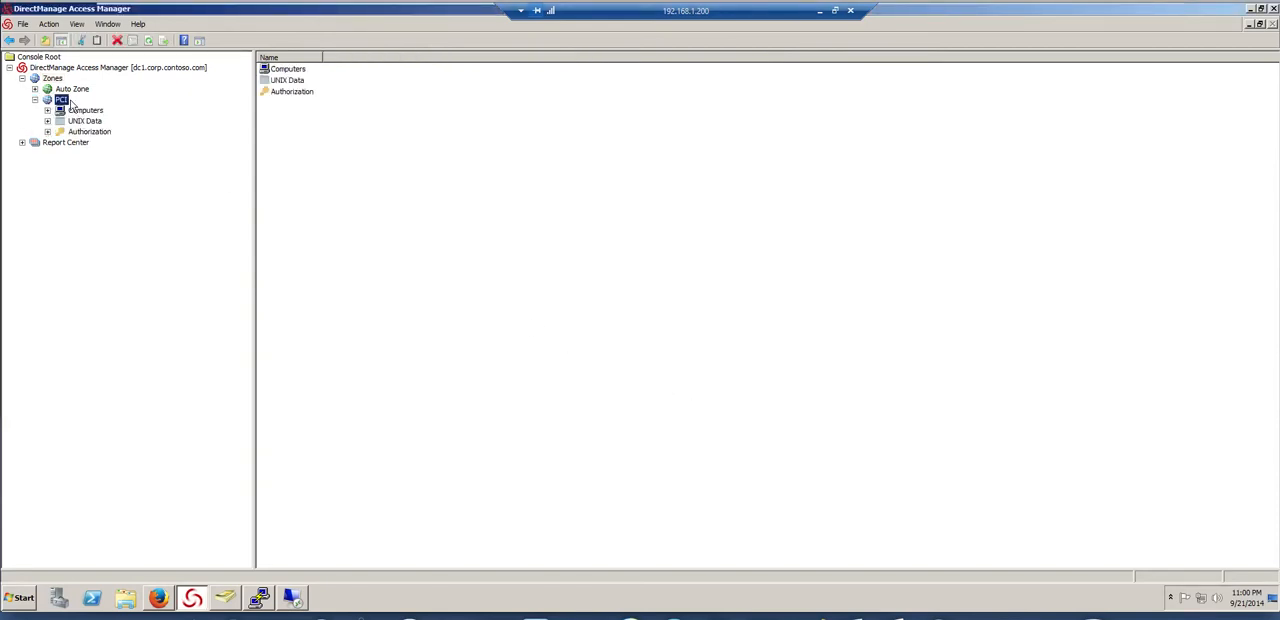
Review the user and group default values in the PCI zone's properties without changing them
right_click(64, 101)
left_click(120, 325)
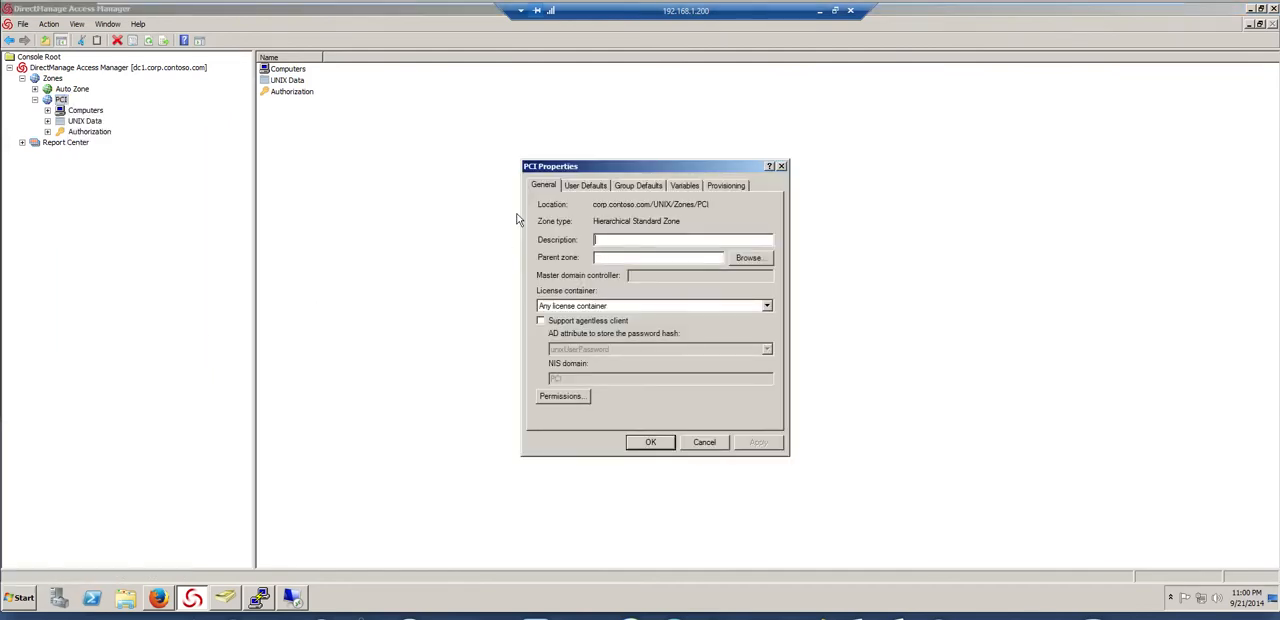
left_click(597, 188)
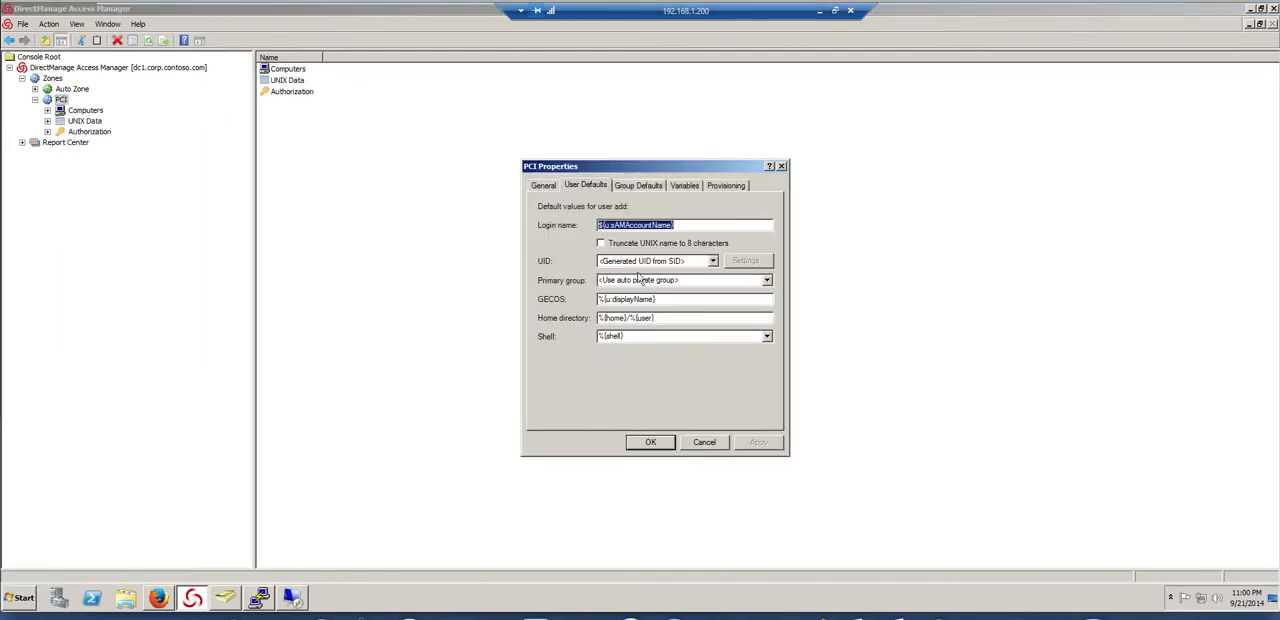
left_click(623, 188)
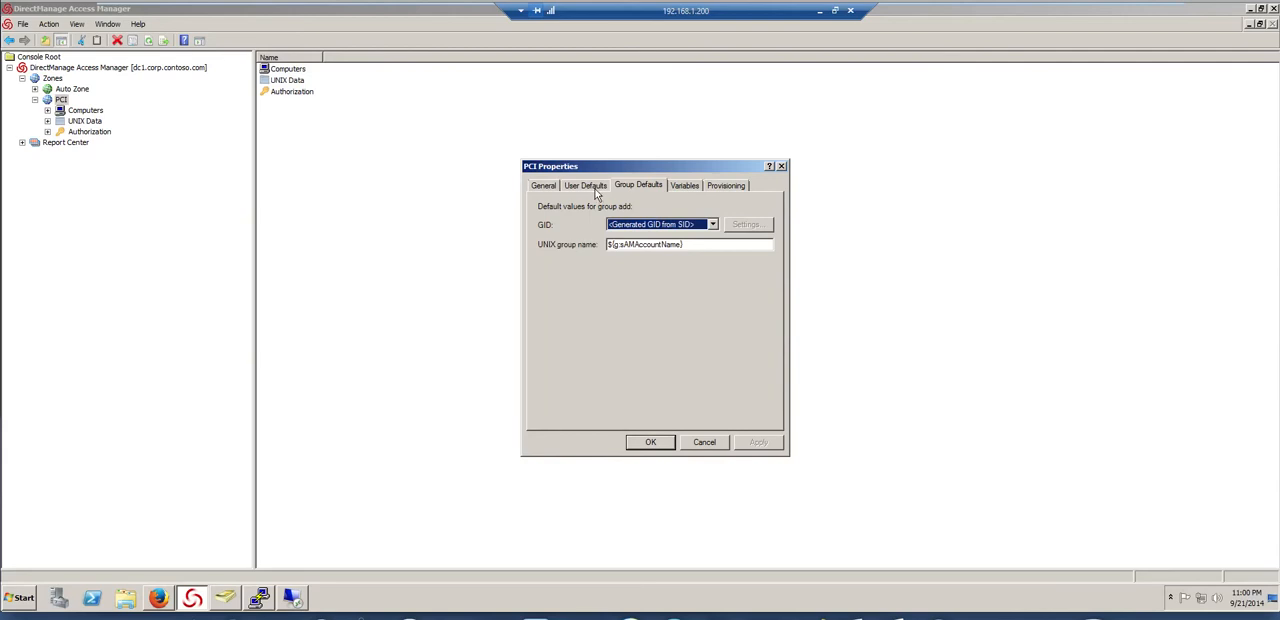
left_click(716, 447)
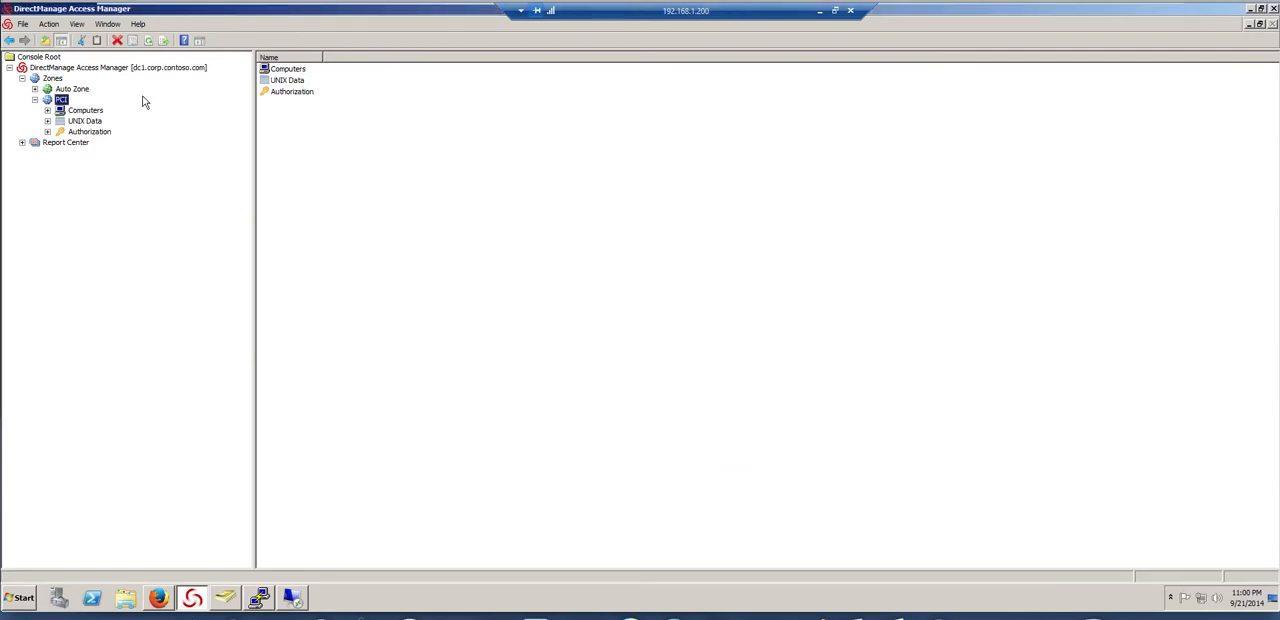
Find the staff user and add the account to the PCI zone's UNIX users with the default UNIX profile
left_click(76, 122)
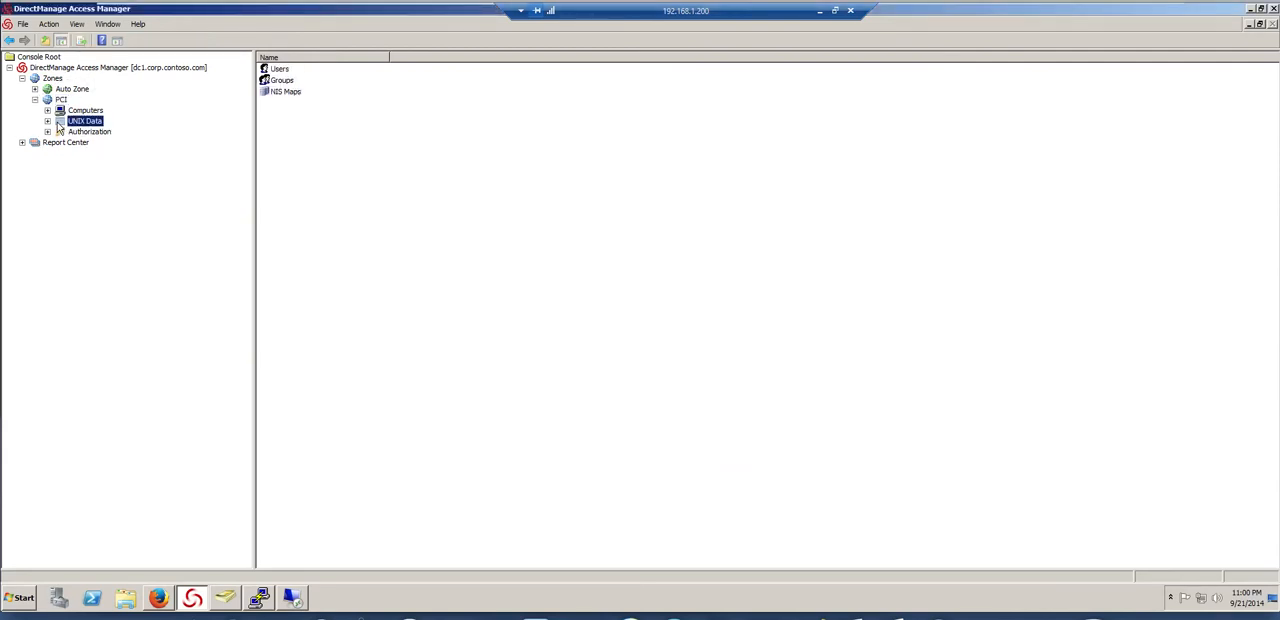
left_click(47, 121)
left_click(76, 131)
right_click(294, 131)
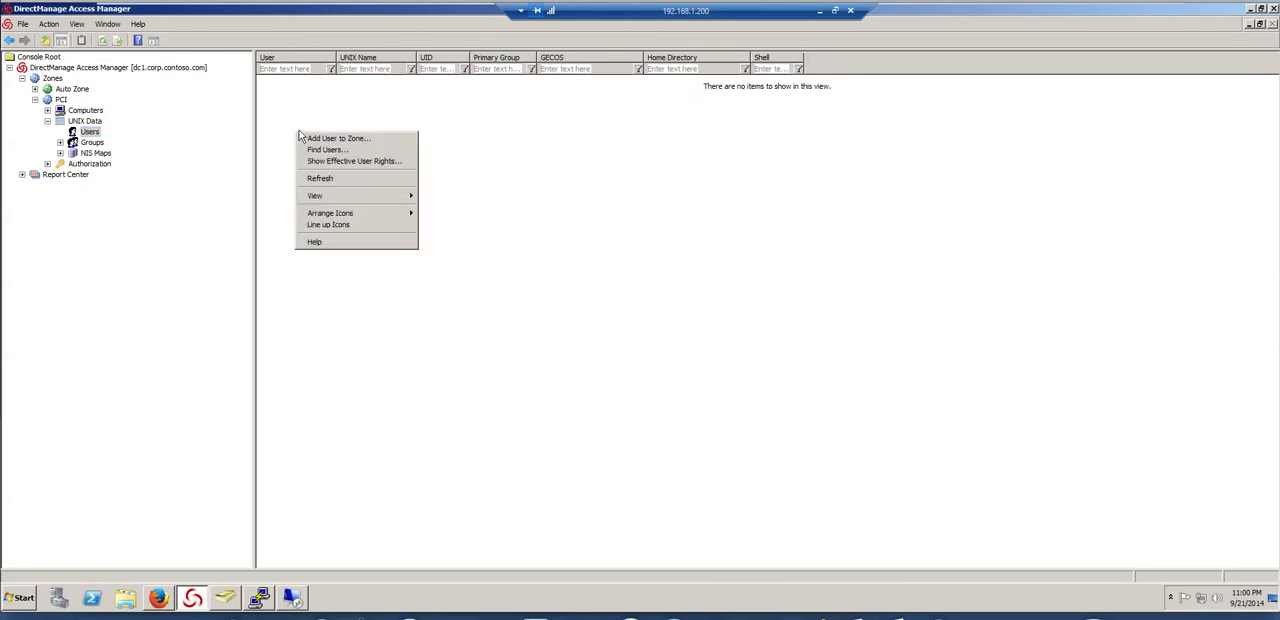
left_click(312, 141)
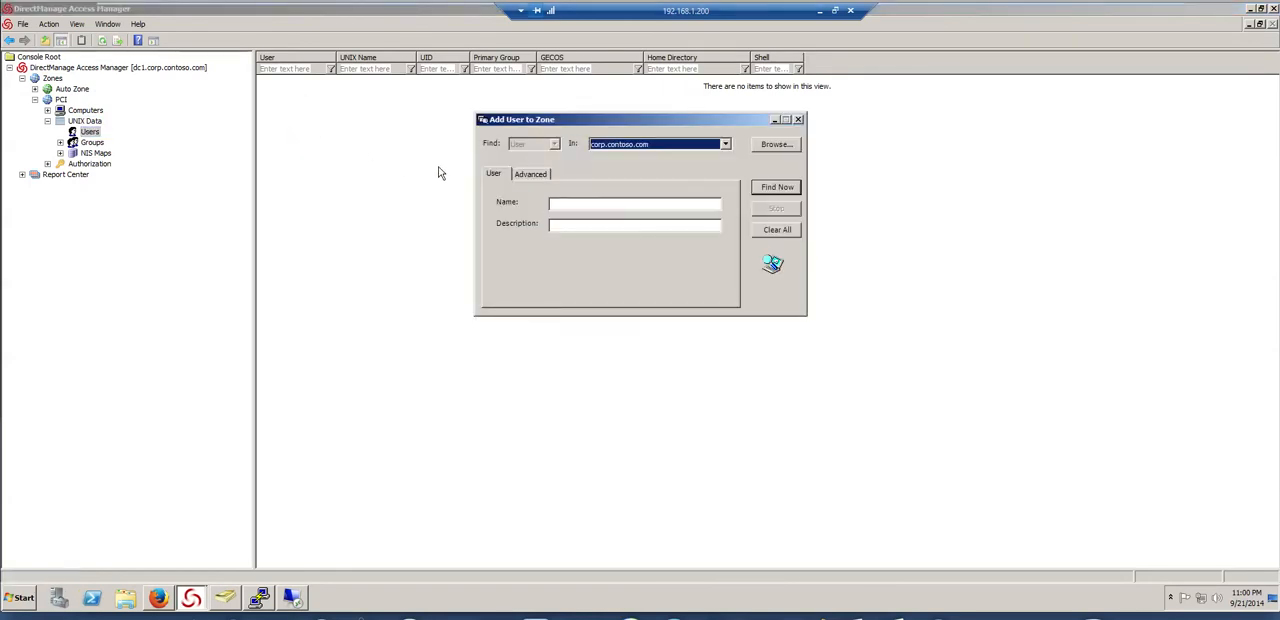
left_click(561, 204)
type("j")
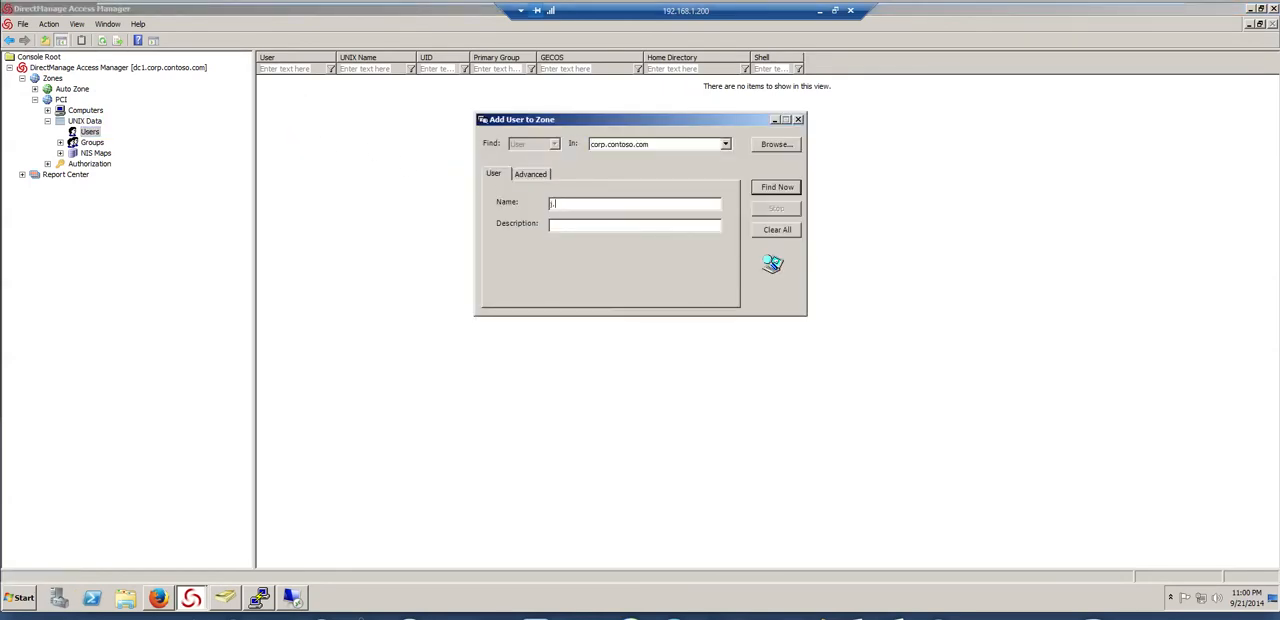
type(".p")
left_click(778, 188)
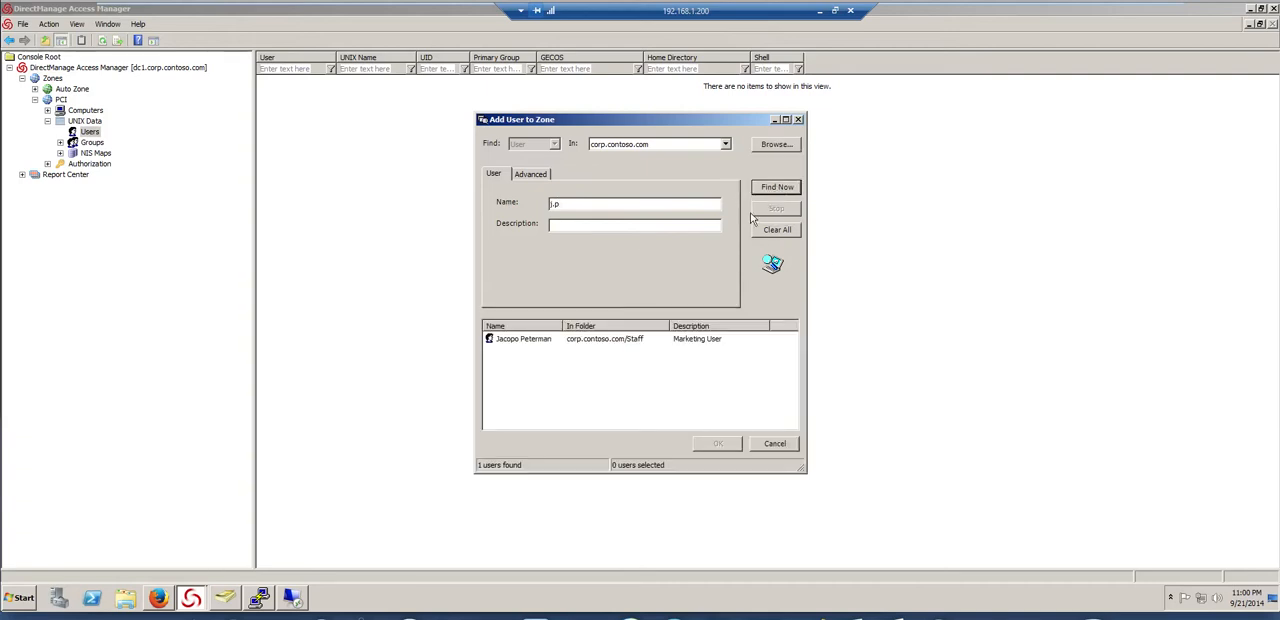
double_click(549, 338)
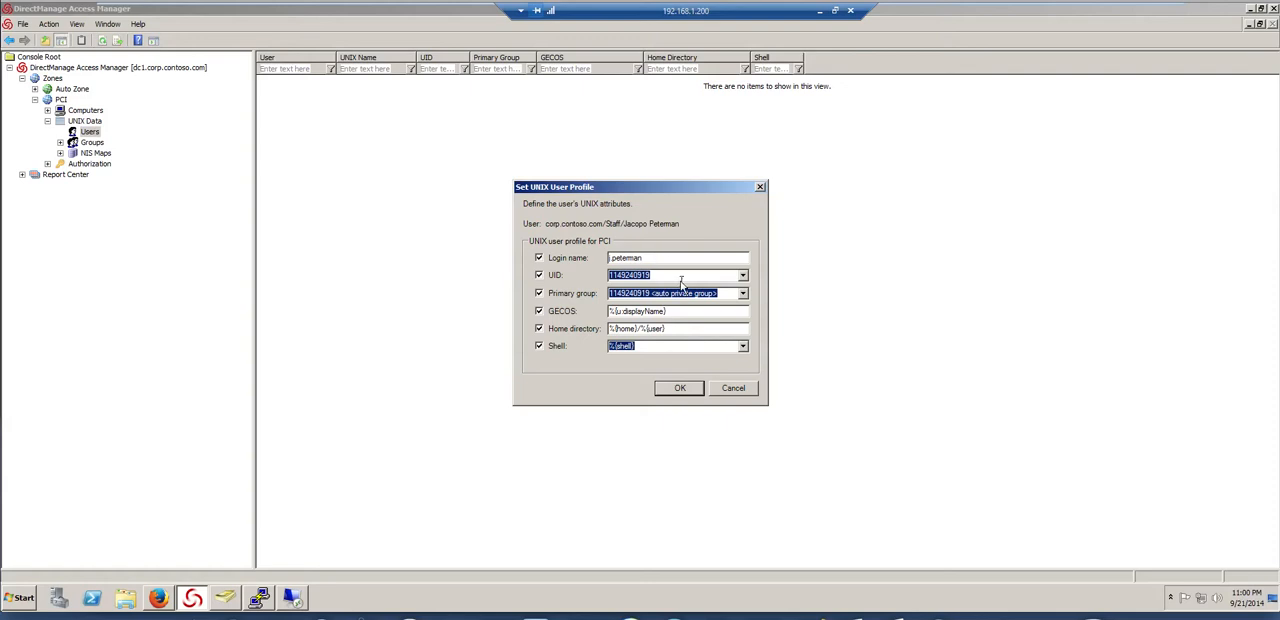
left_click(681, 388)
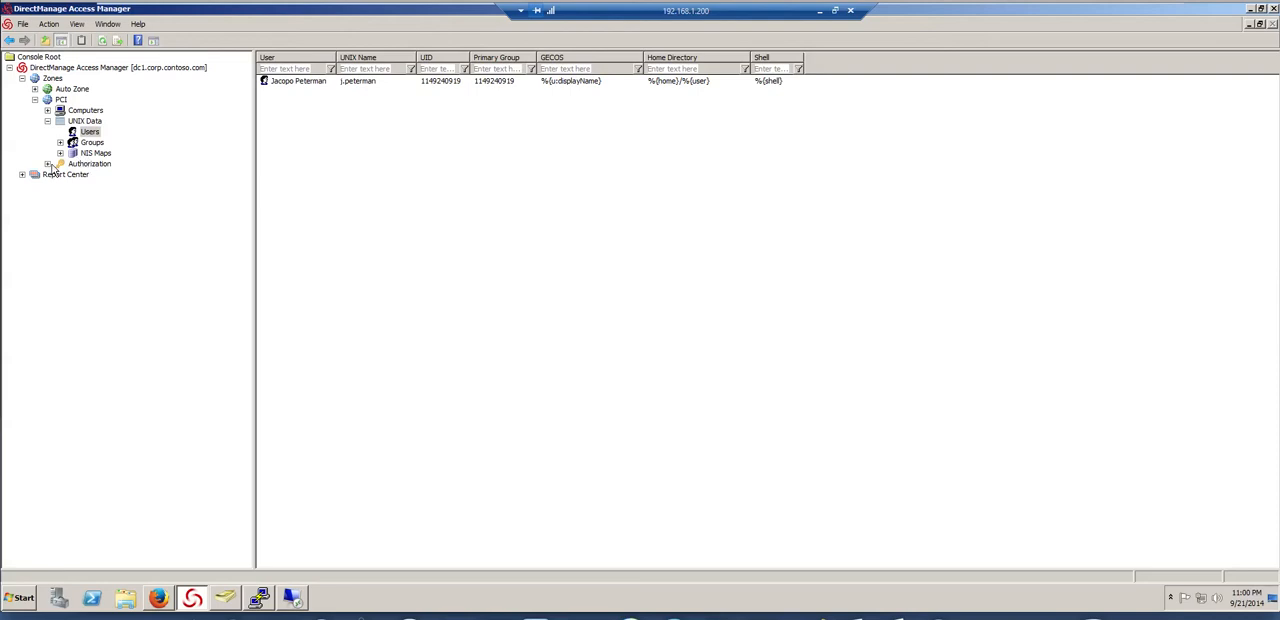
Define a new UNIX command right in the PCI zone named Service Control apache, with the command systemctl start|stop|restart httpd.service
left_click(47, 163)
left_click(60, 217)
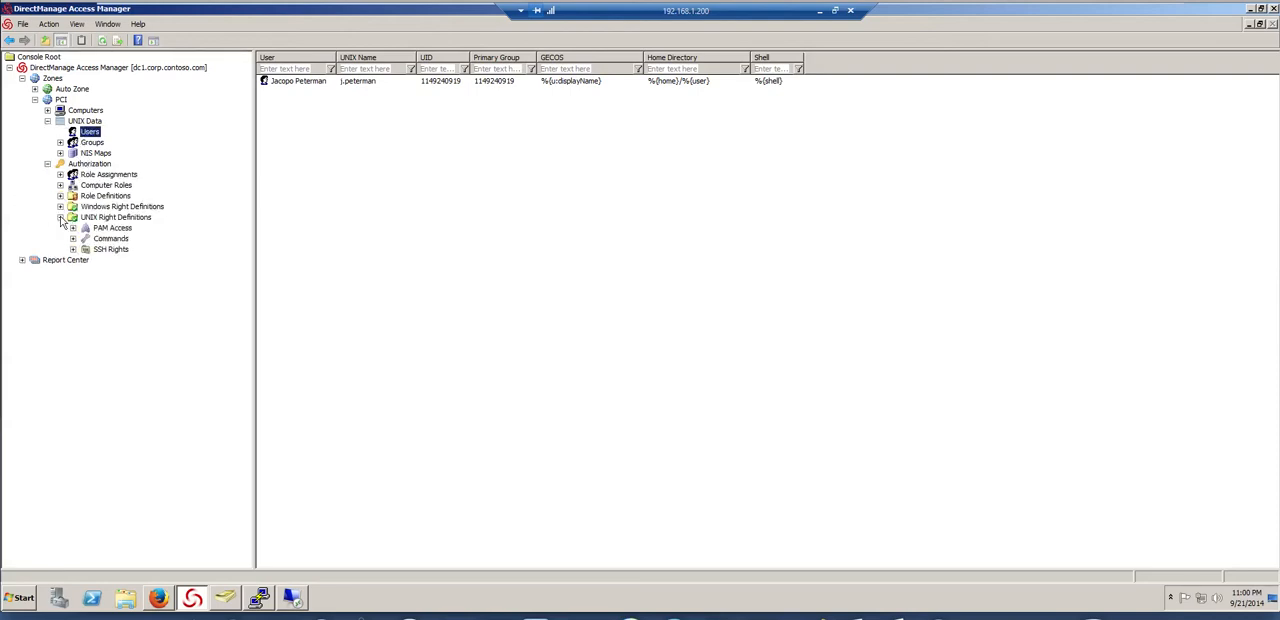
left_click(97, 229)
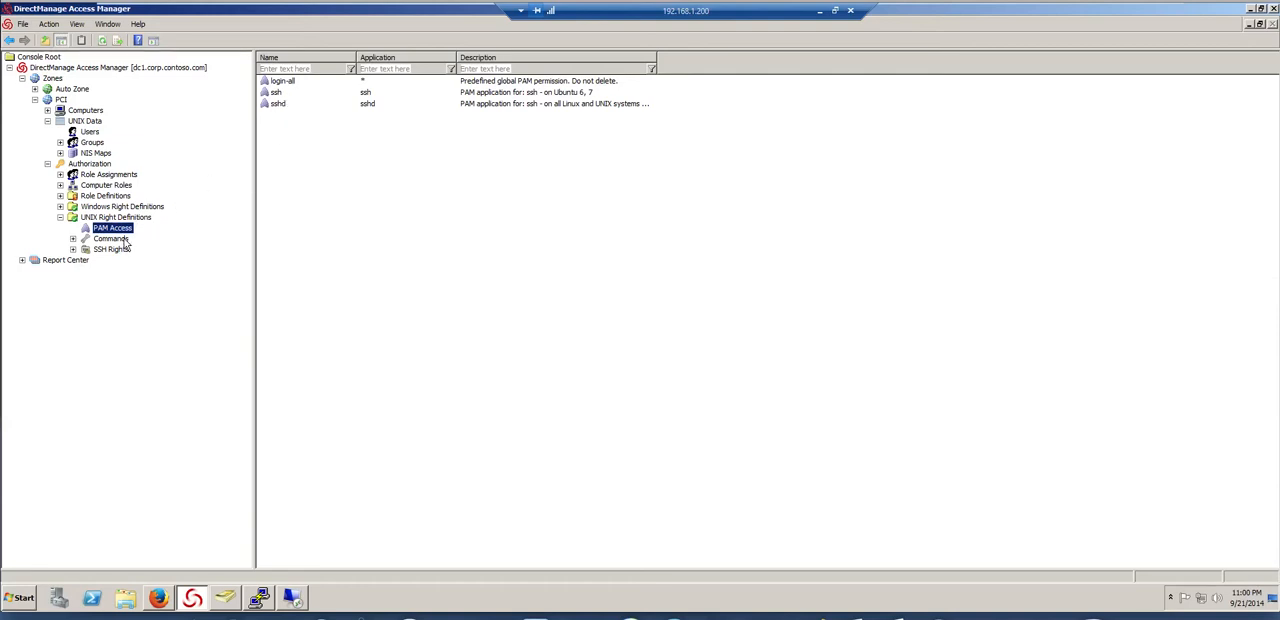
left_click(122, 240)
right_click(306, 147)
left_click(333, 152)
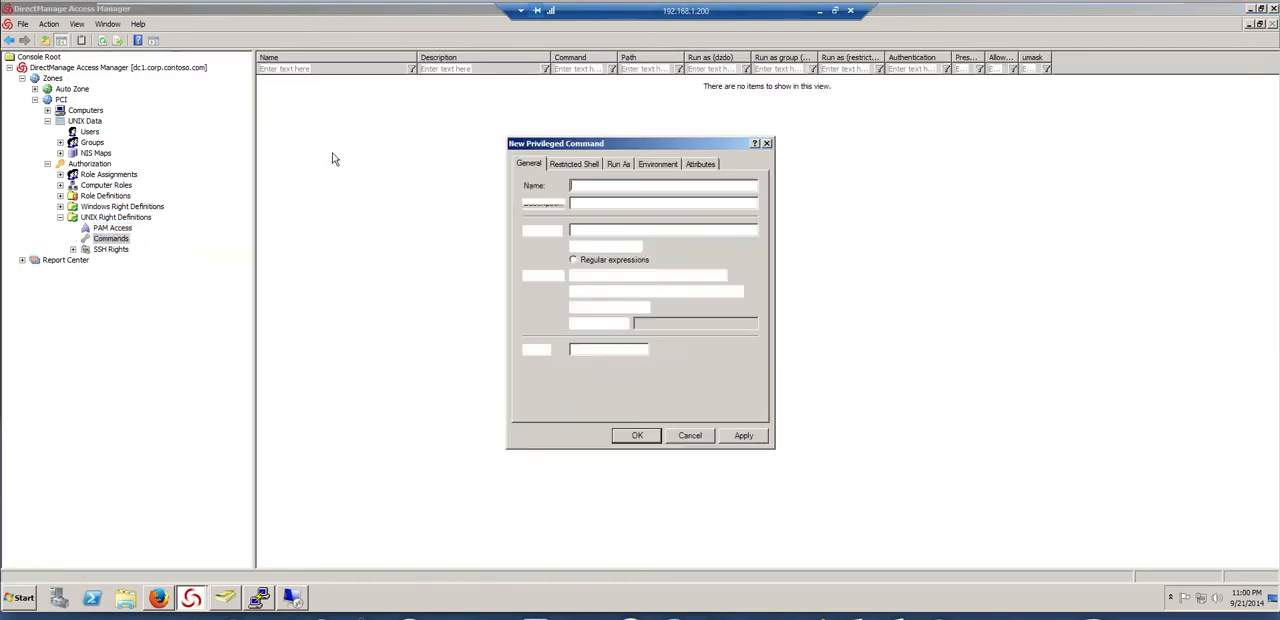
type("Service Control")
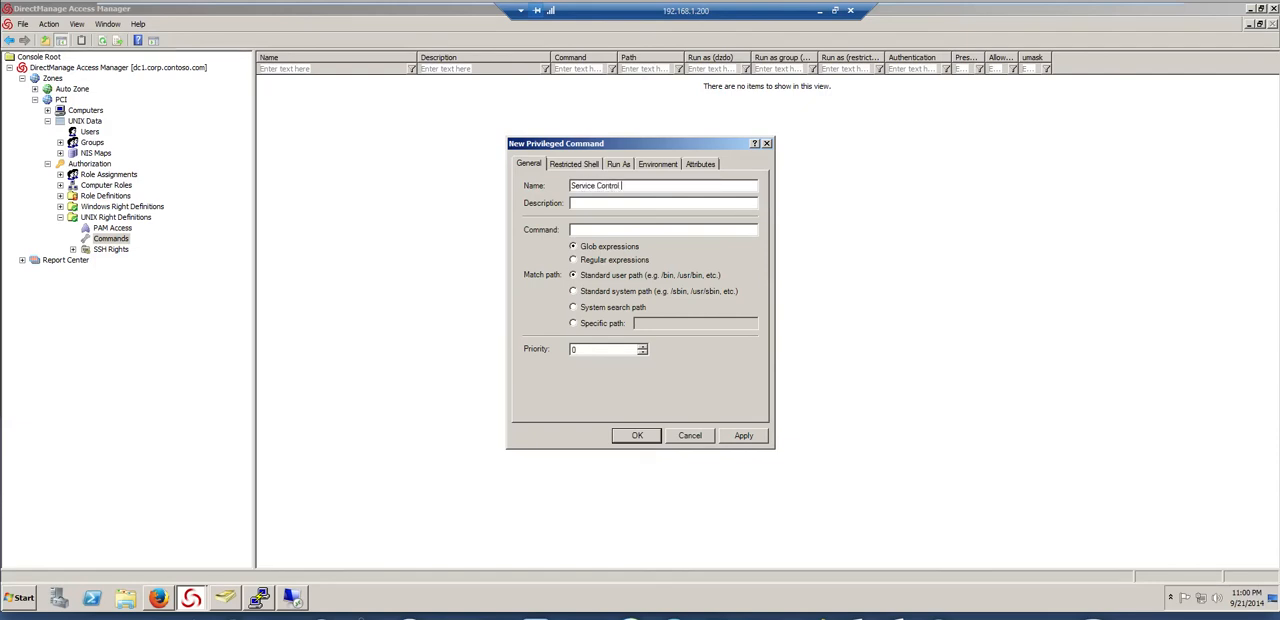
key("BackSpace")
key("BackSpace")
key("BackSpace")
key("BackSpace")
type("|stop|restart httpd.service")
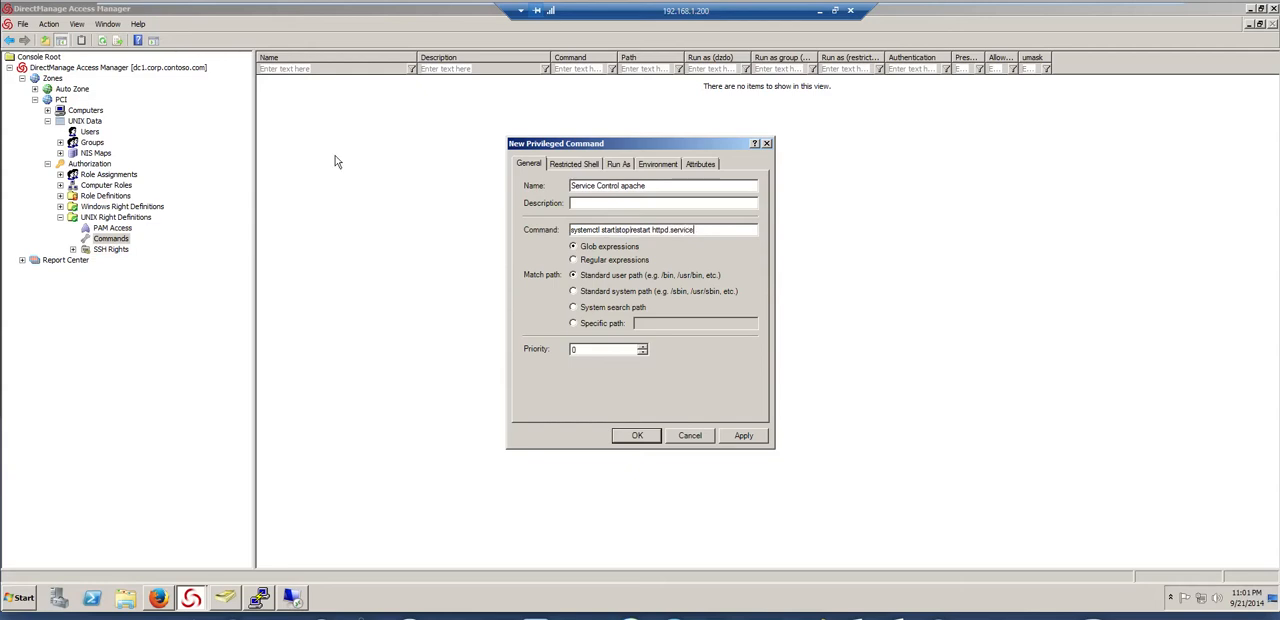
Set the apache command to regular expressions, disallow restricted-role use, require authentication with the user's password, and save it
left_click(582, 260)
left_click(563, 163)
left_click(544, 185)
left_click(544, 188)
left_click(700, 163)
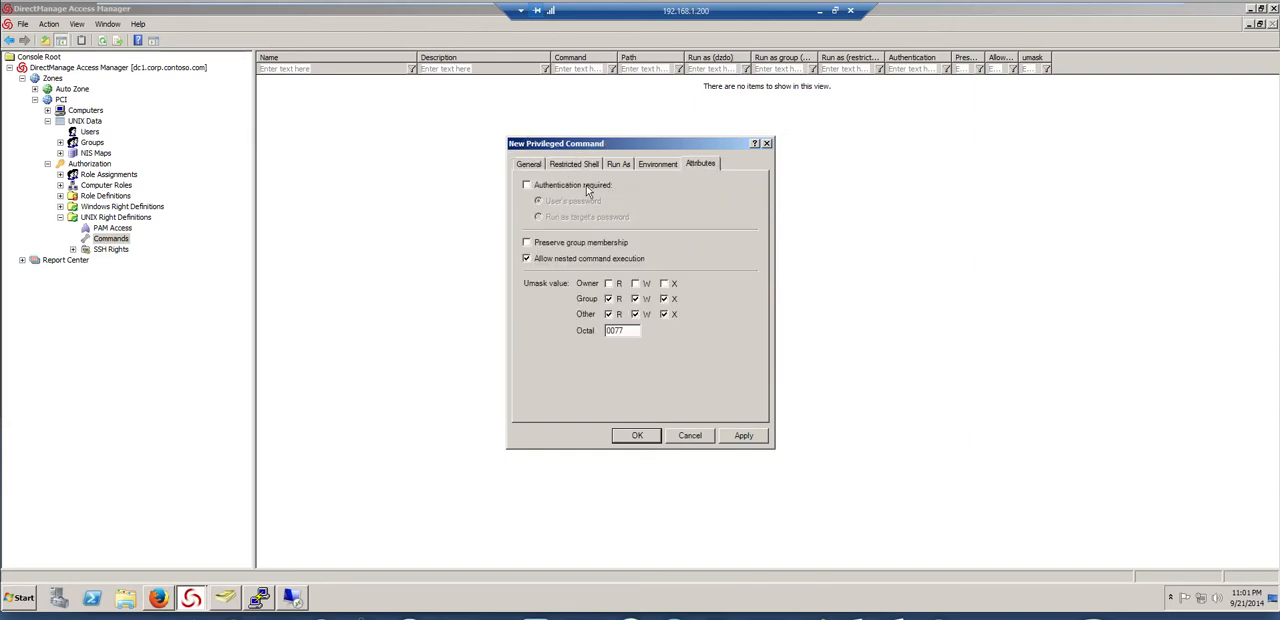
left_click(638, 436)
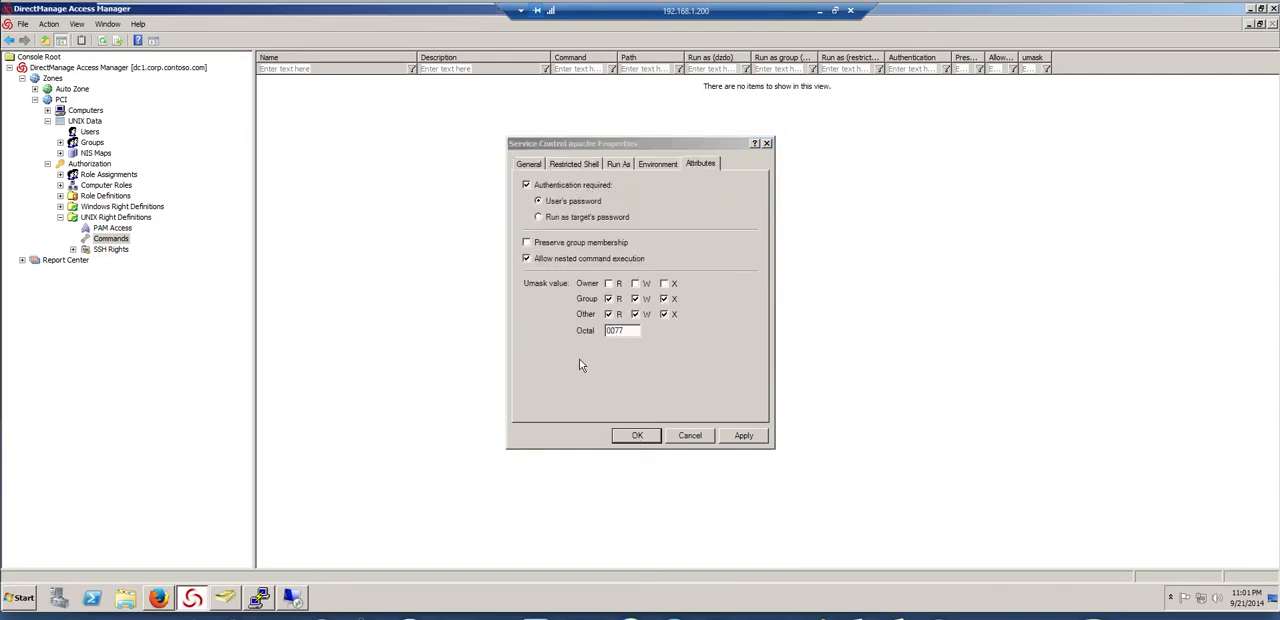
Create a privileged command named Elevate to mysql running su - mysql, not usable in restricted roles and requiring the user's password
right_click(323, 117)
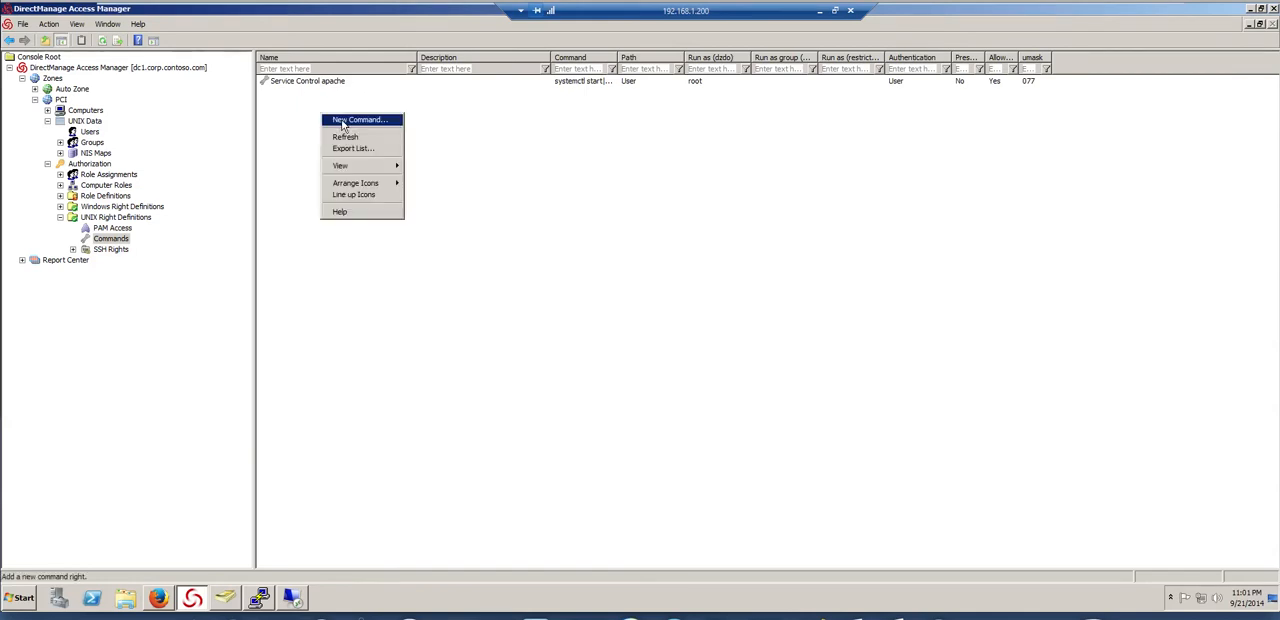
left_click(340, 120)
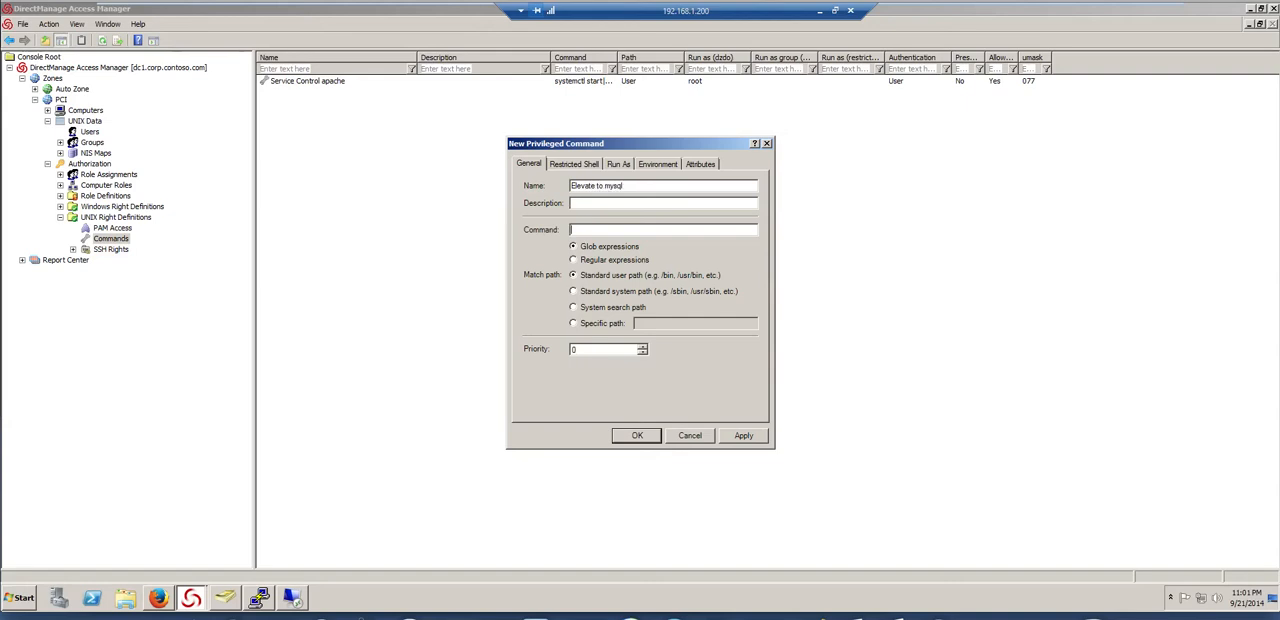
type("su - my")
left_click(578, 163)
left_click(700, 163)
left_click(526, 185)
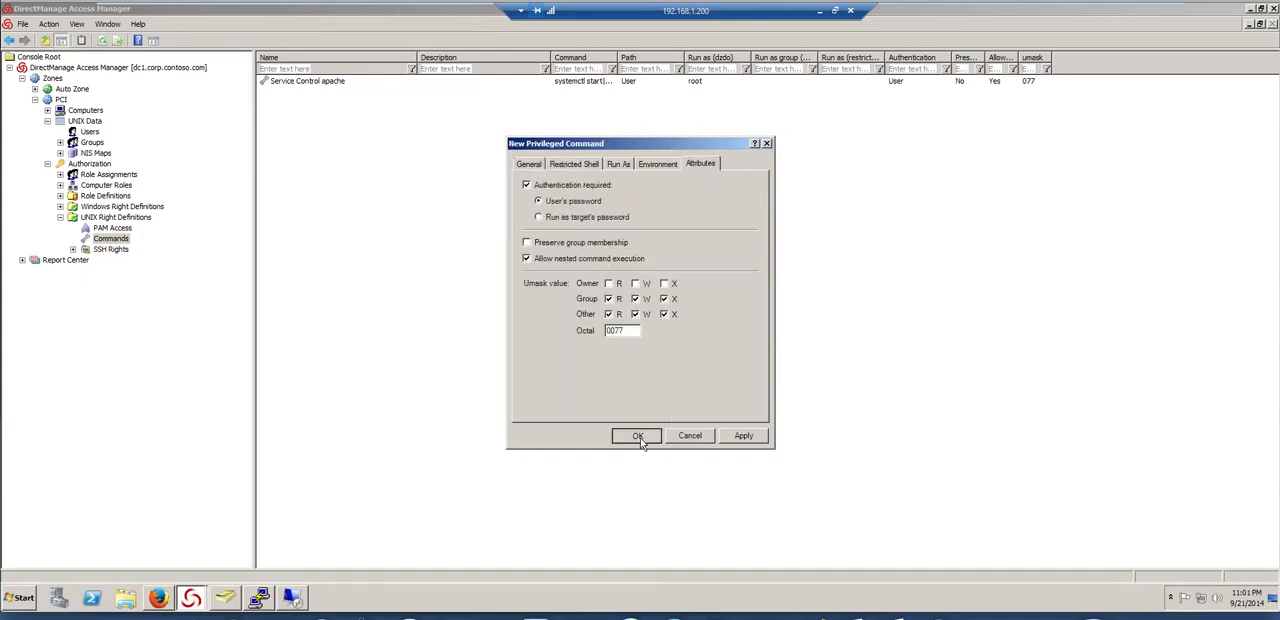
left_click(637, 435)
Start another privileged command named Edit httpd config with the command vi /etc/httpd/conf/httpd.conf
right_click(315, 150)
left_click(463, 206)
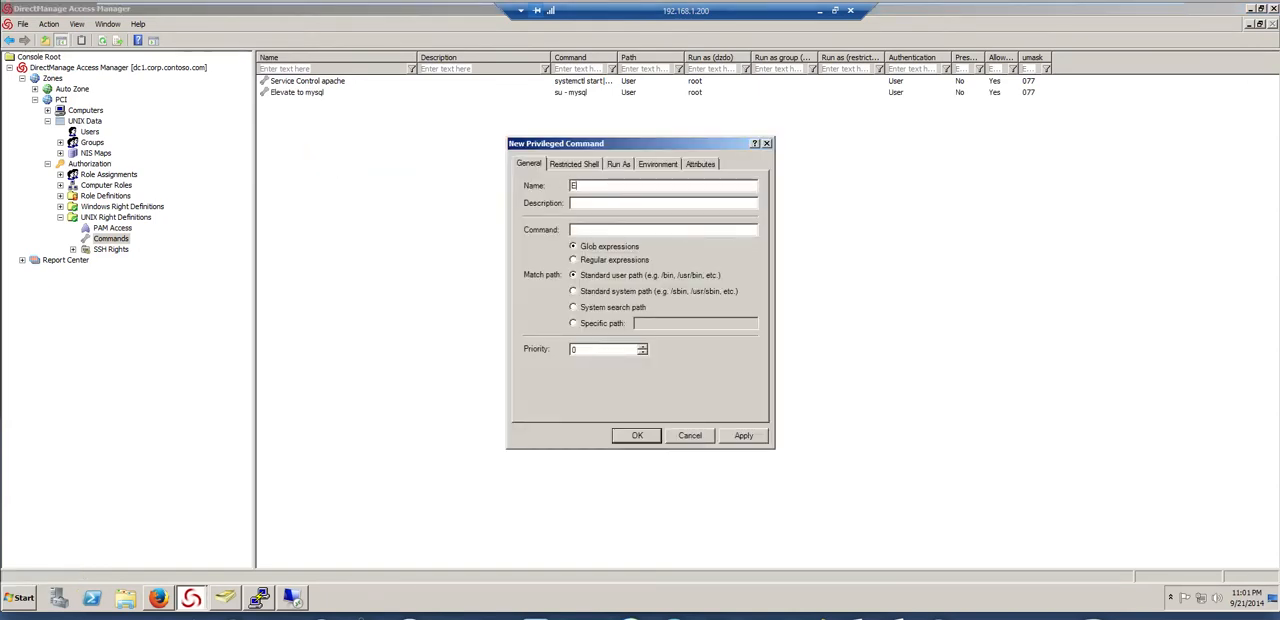
type("Edit httpd config")
key("Tab")
type("vi /etc/http")
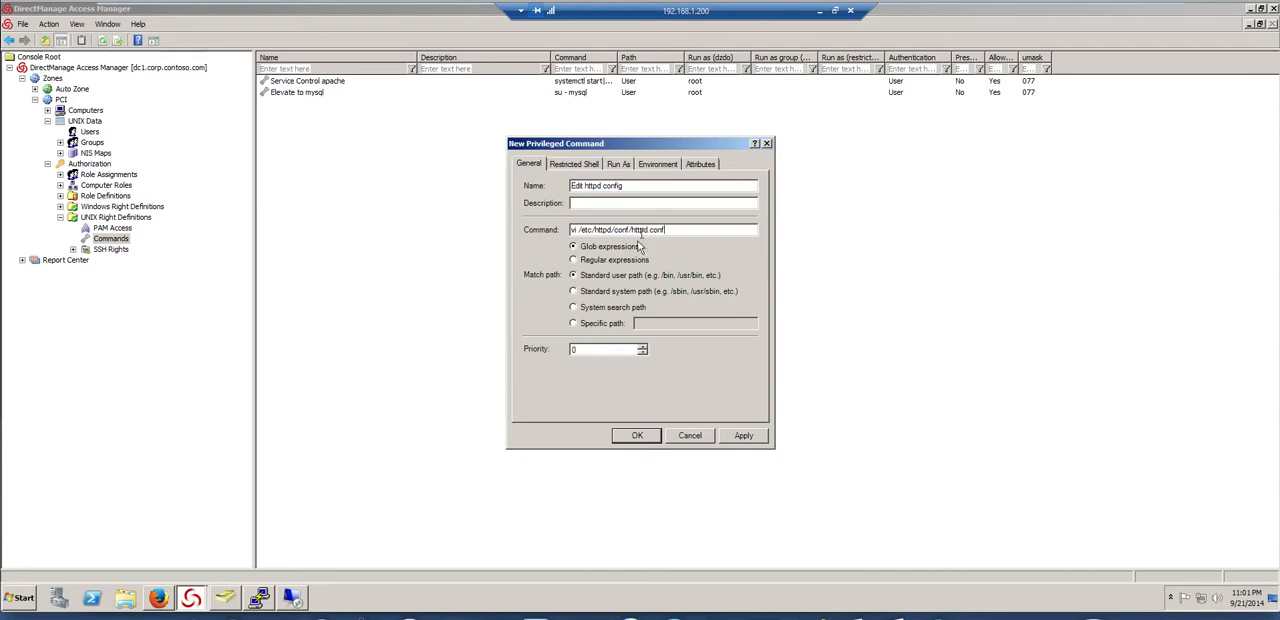
Disallow restricted-role use of the Edit httpd config command, require authentication with the user's password, and save it
left_click(574, 164)
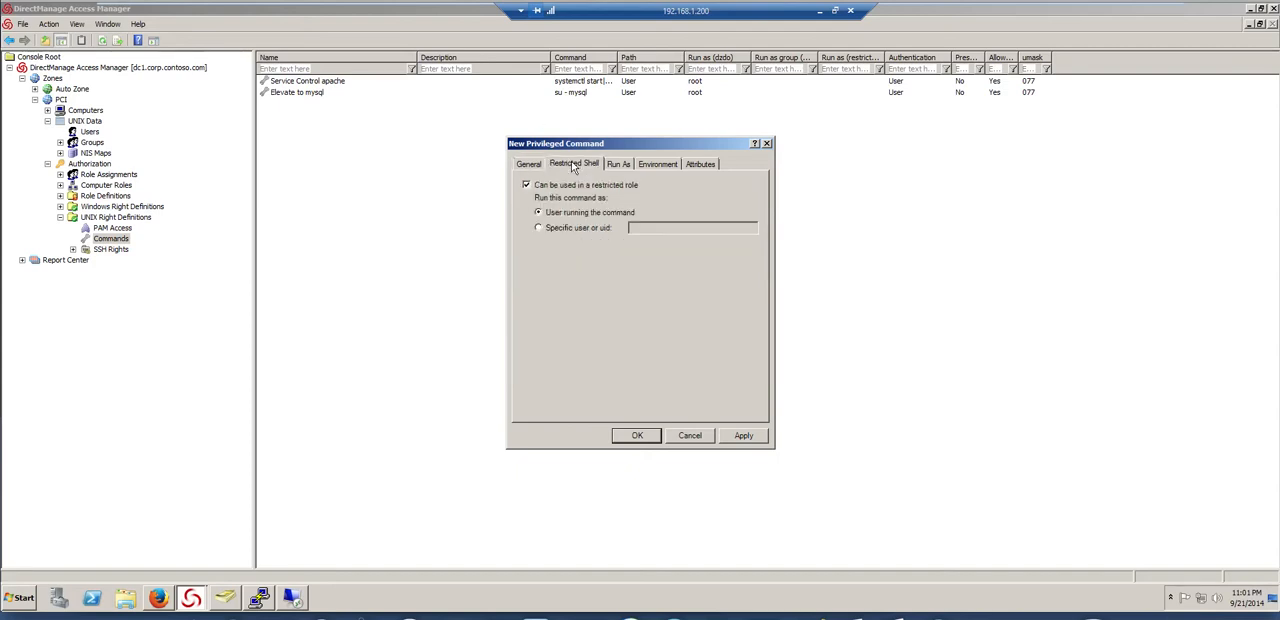
left_click(528, 164)
left_click(578, 165)
left_click(550, 187)
left_click(700, 164)
left_click(545, 186)
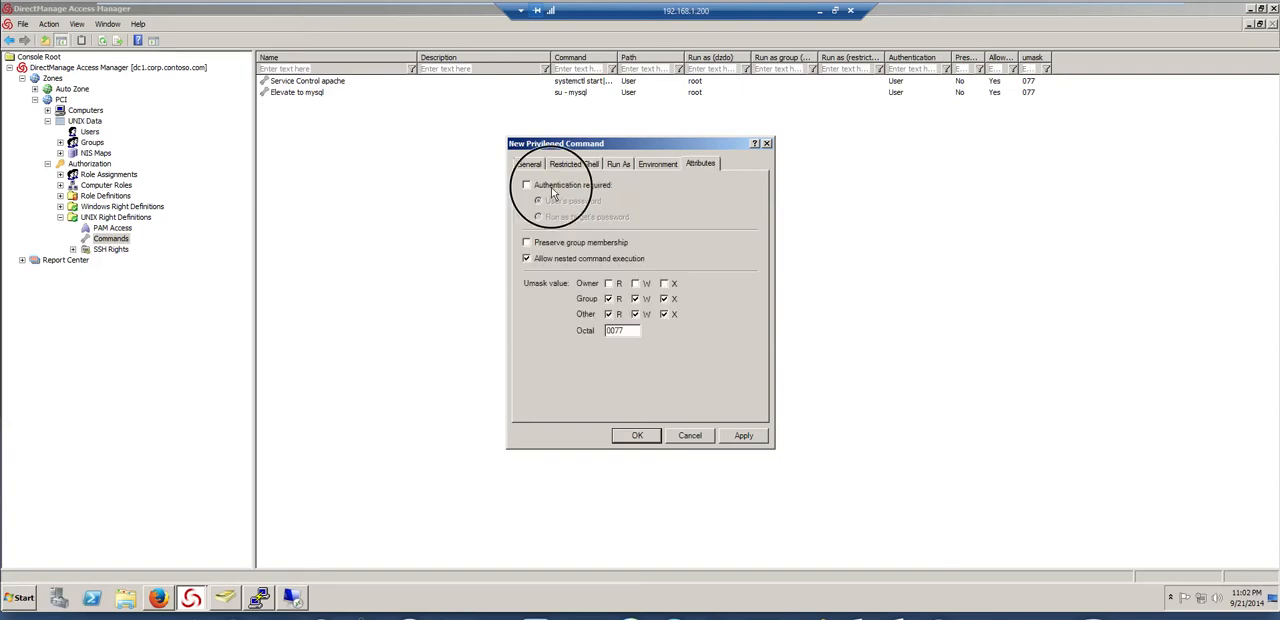
left_click(640, 435)
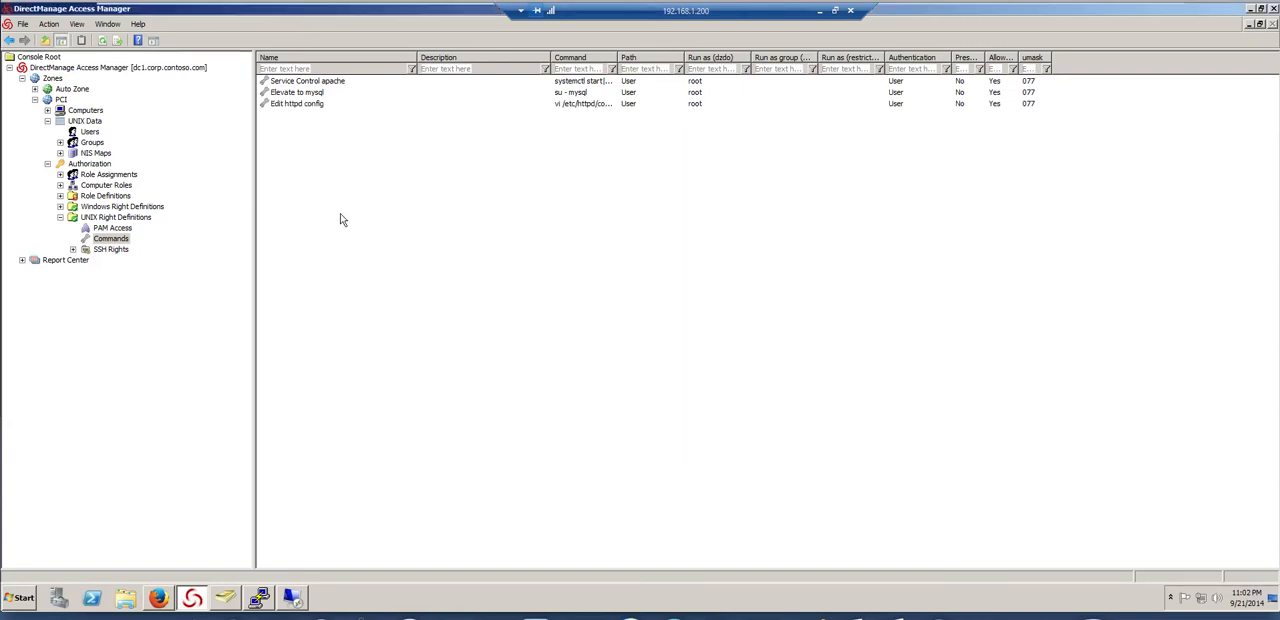
Launch the Windows services console (services.msc) so it runs as a process, and return to Access Manager
left_click(22, 598)
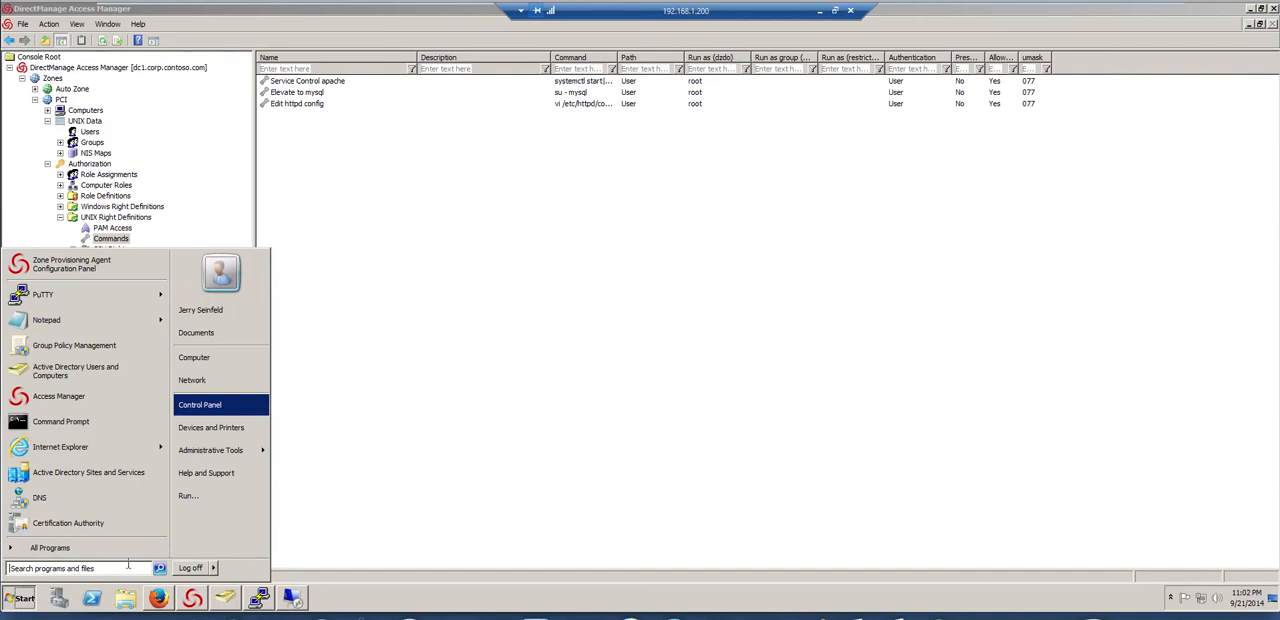
left_click(208, 505)
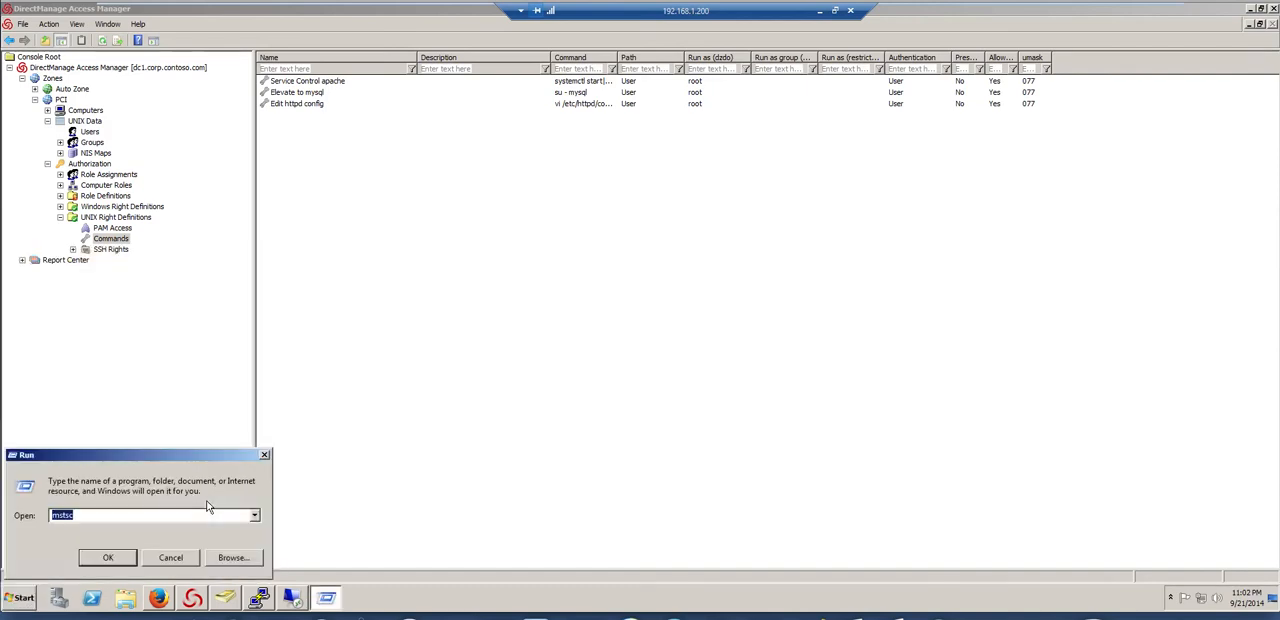
type("services")
key("Down")
key("Return")
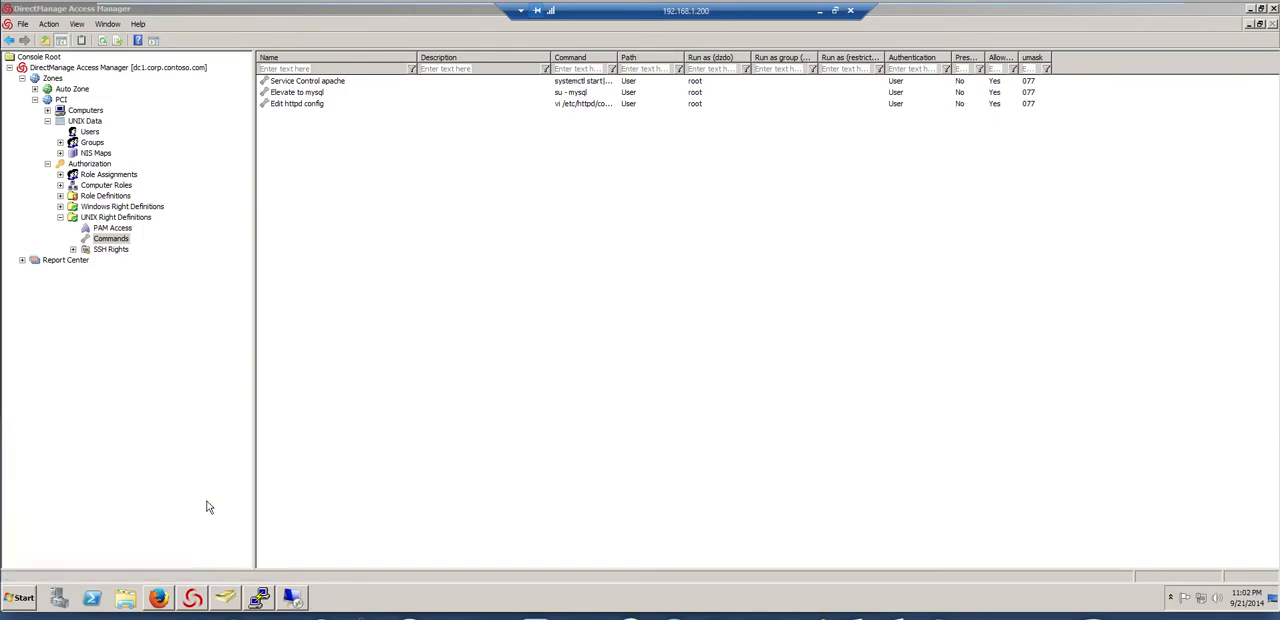
left_click(660, 237)
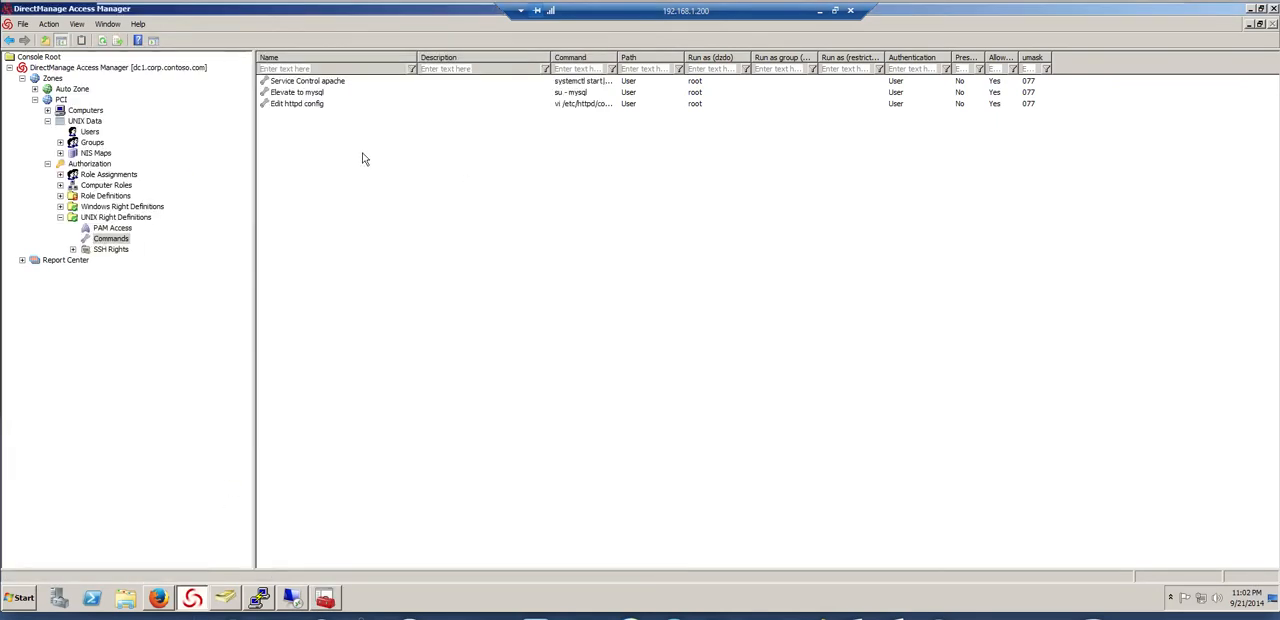
Create a Windows application right in the PCI zone named Service Control Windows
left_click(60, 206)
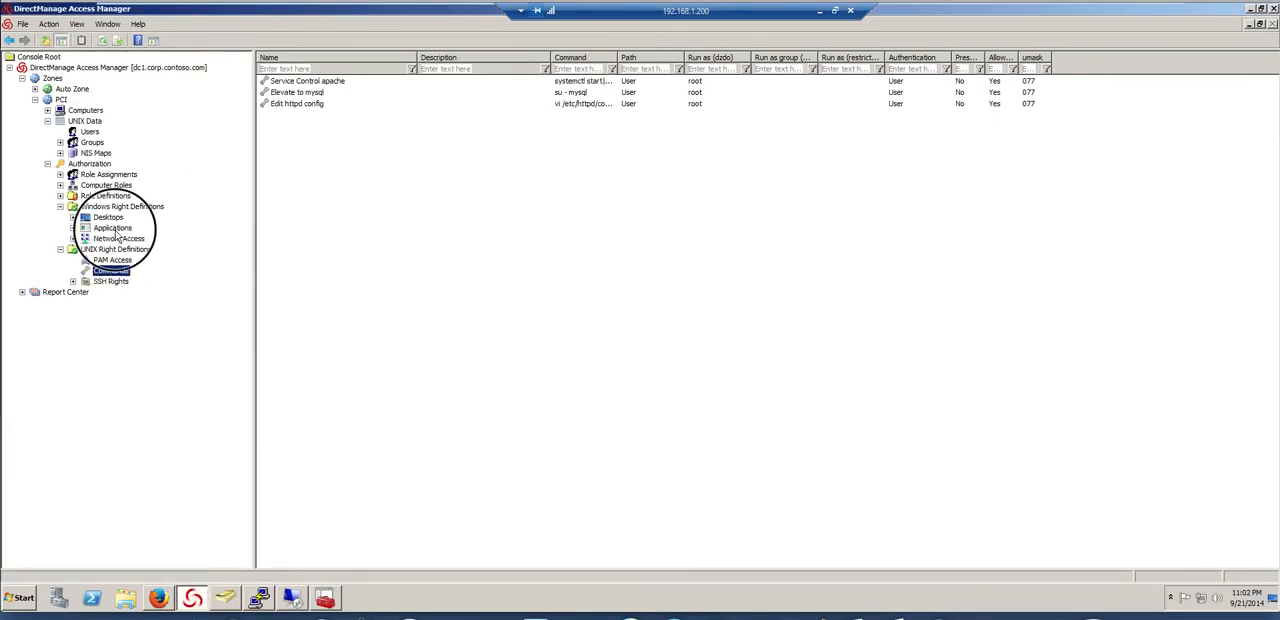
left_click(112, 228)
right_click(323, 156)
left_click(340, 162)
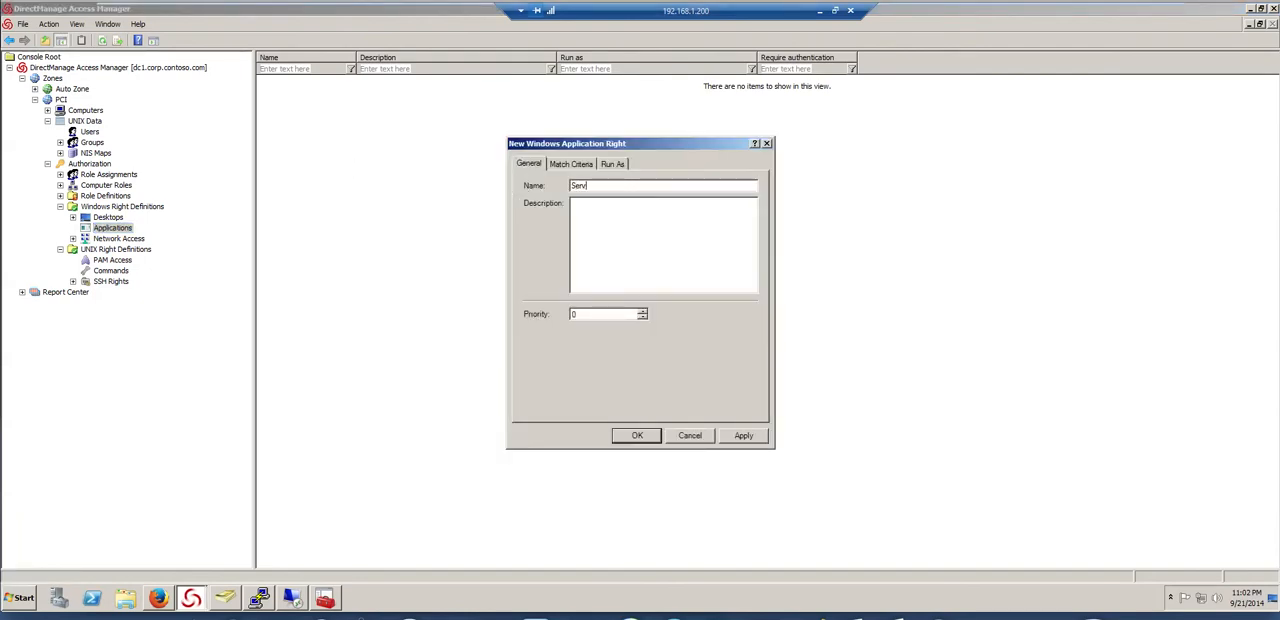
type("Service Control Windows")
Add a match criterion to the right by importing the running mmc.exe process that hosts services.msc
left_click(582, 163)
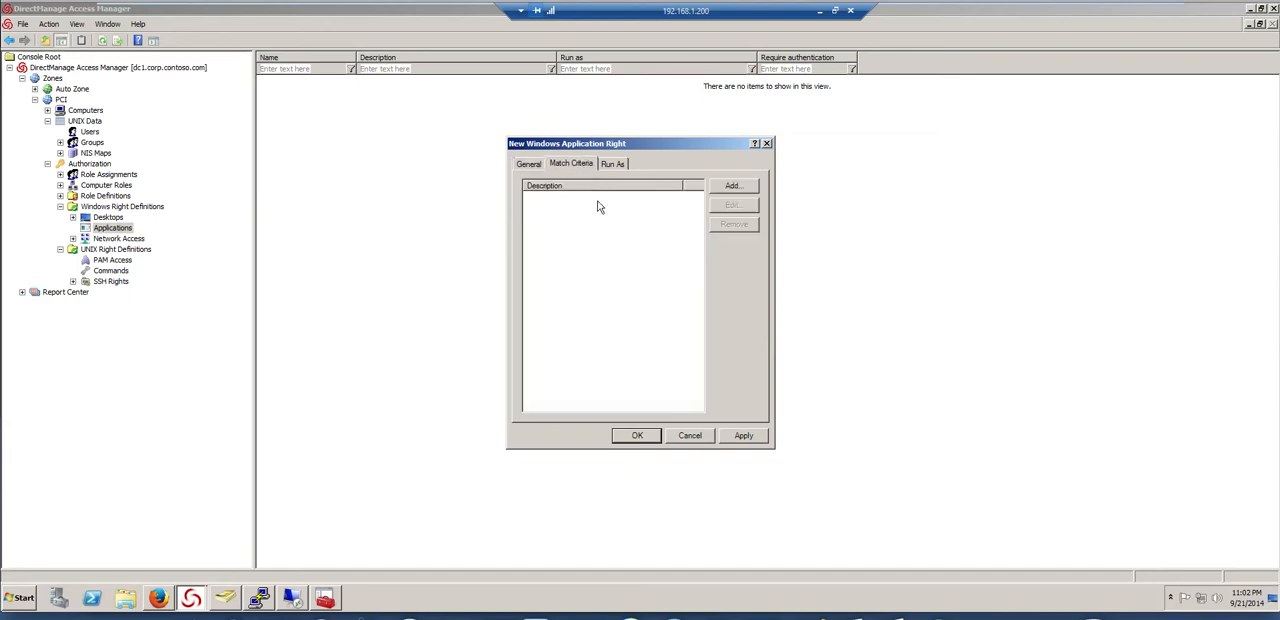
left_click(740, 189)
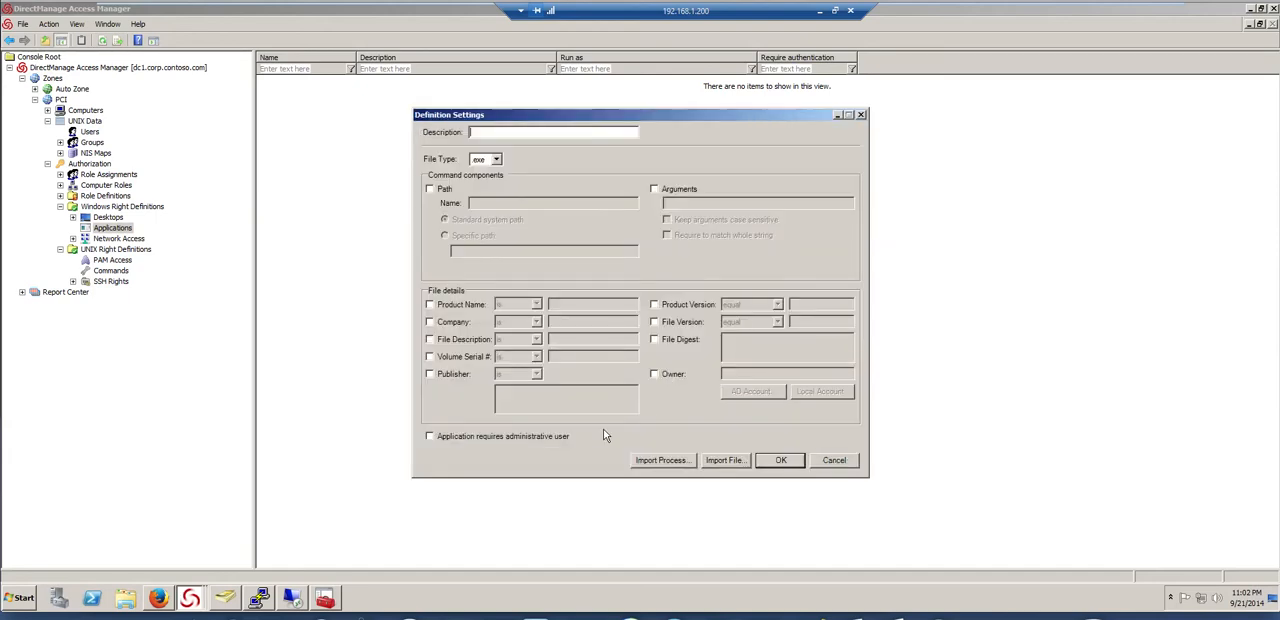
left_click(678, 458)
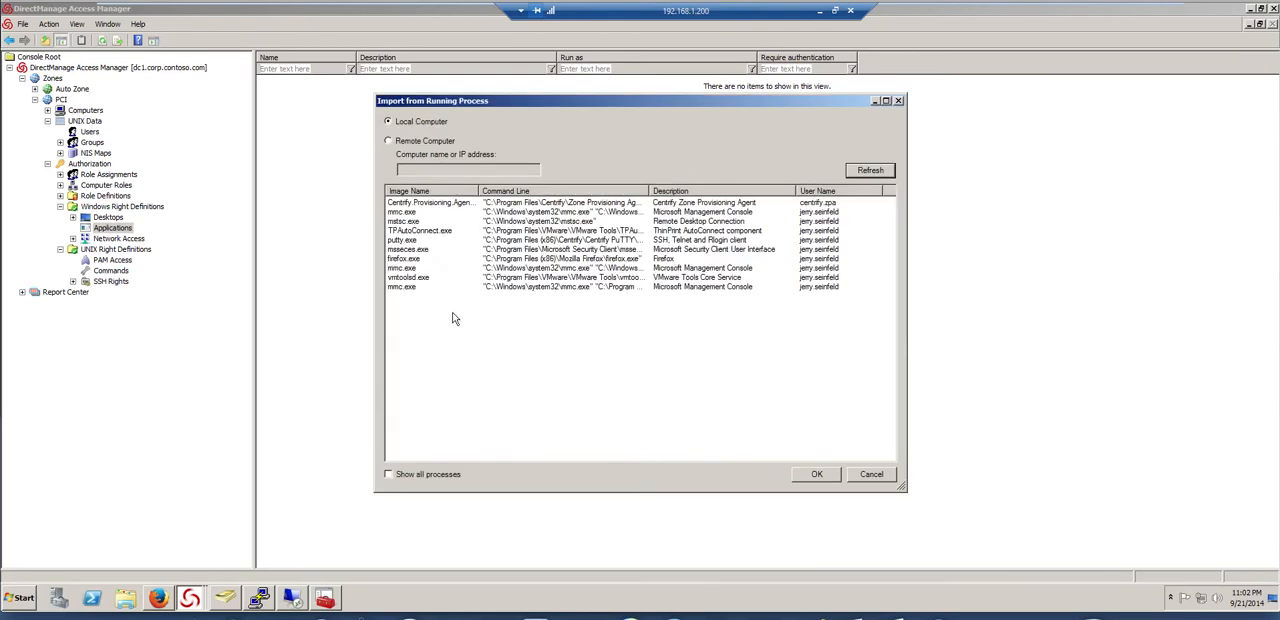
left_click_drag(648, 190, 749, 190)
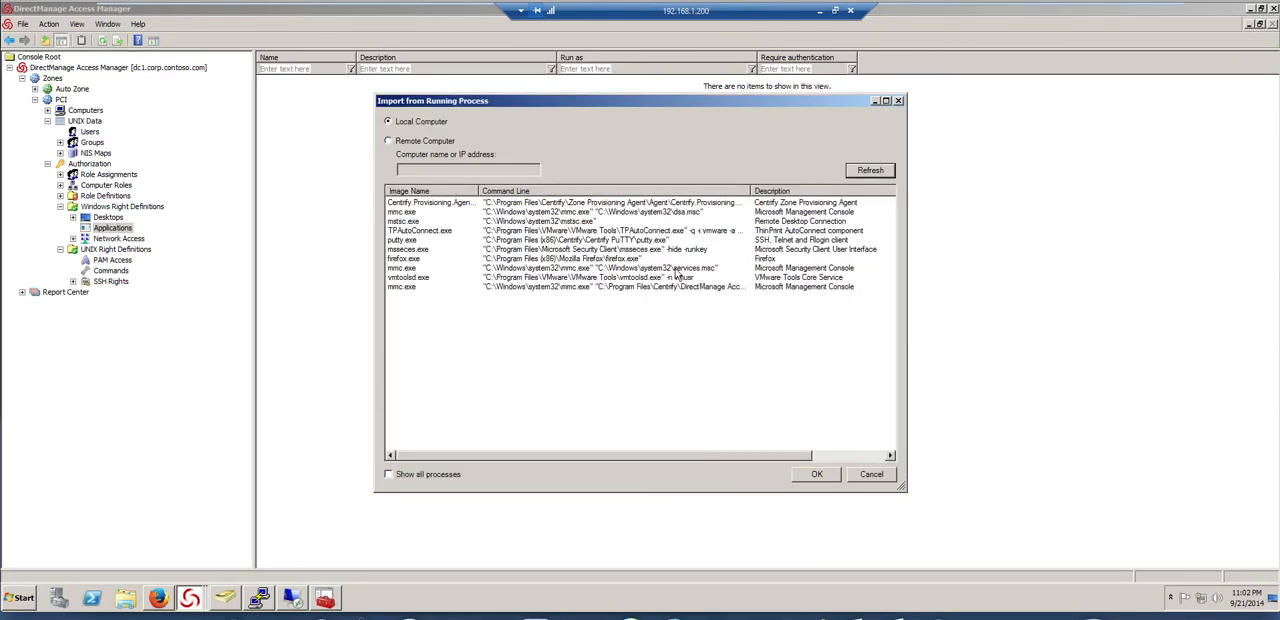
double_click(677, 270)
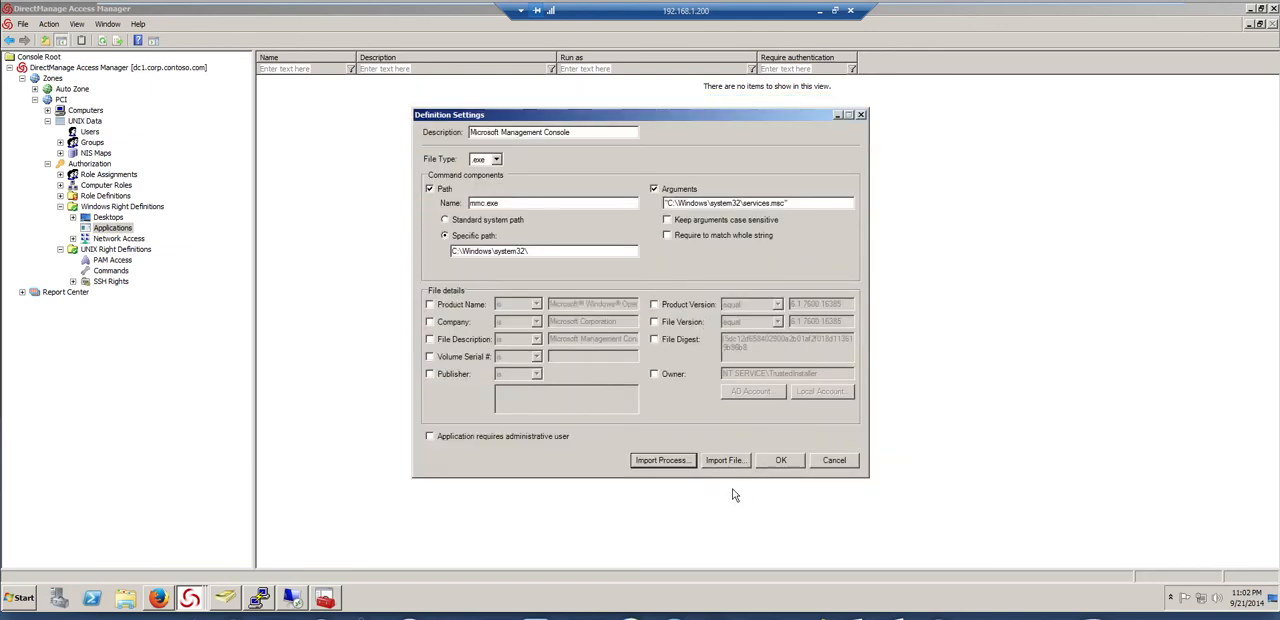
left_click(781, 460)
Run the Service Control Windows application as self with the built-in Administrators group's privileges, and save the right
left_click(613, 165)
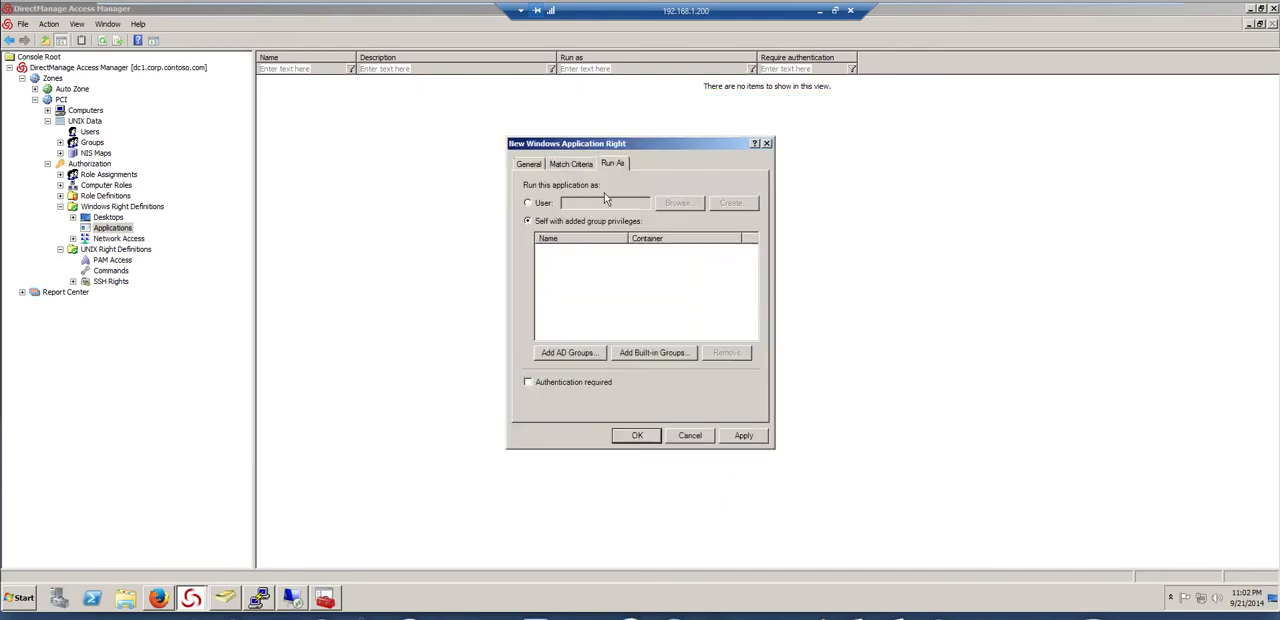
left_click(667, 356)
left_click(455, 218)
left_click(757, 408)
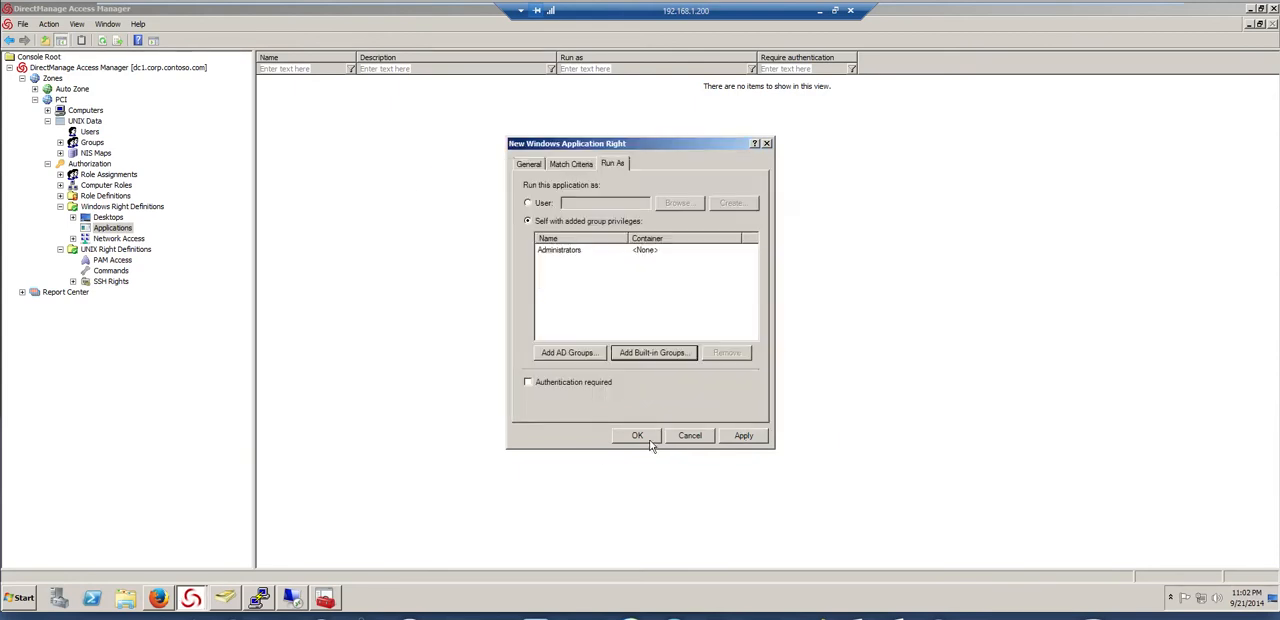
left_click(645, 439)
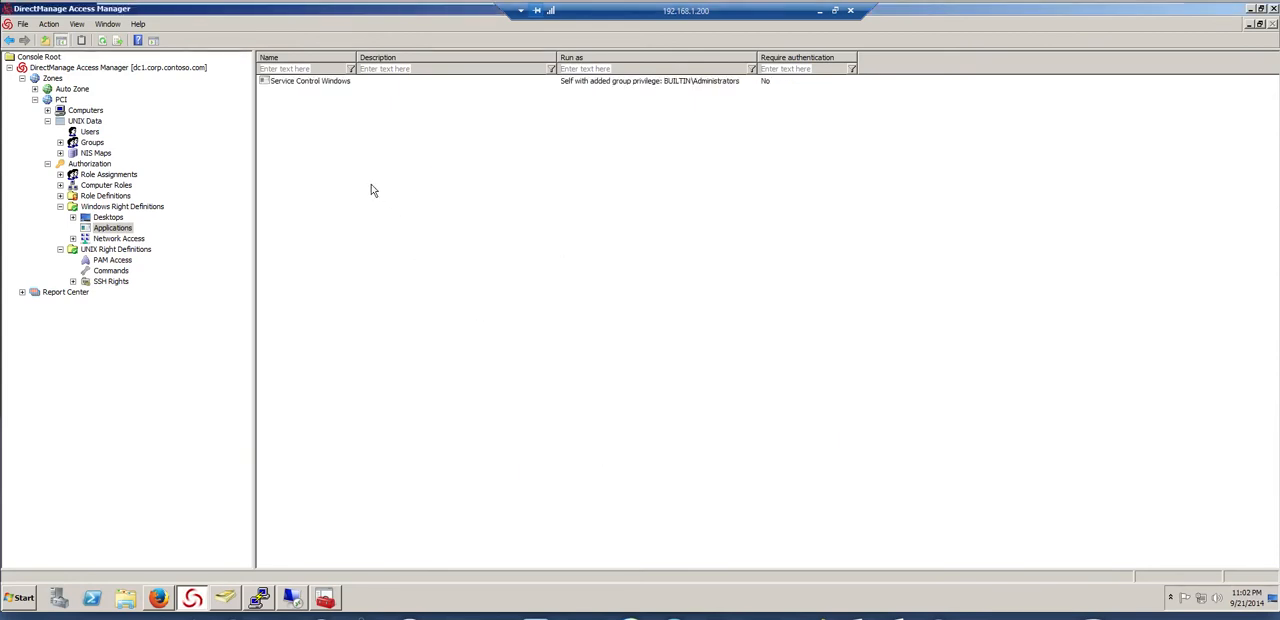
Start another Windows application right in the PCI zone named IIS Reset
right_click(317, 113)
left_click(350, 115)
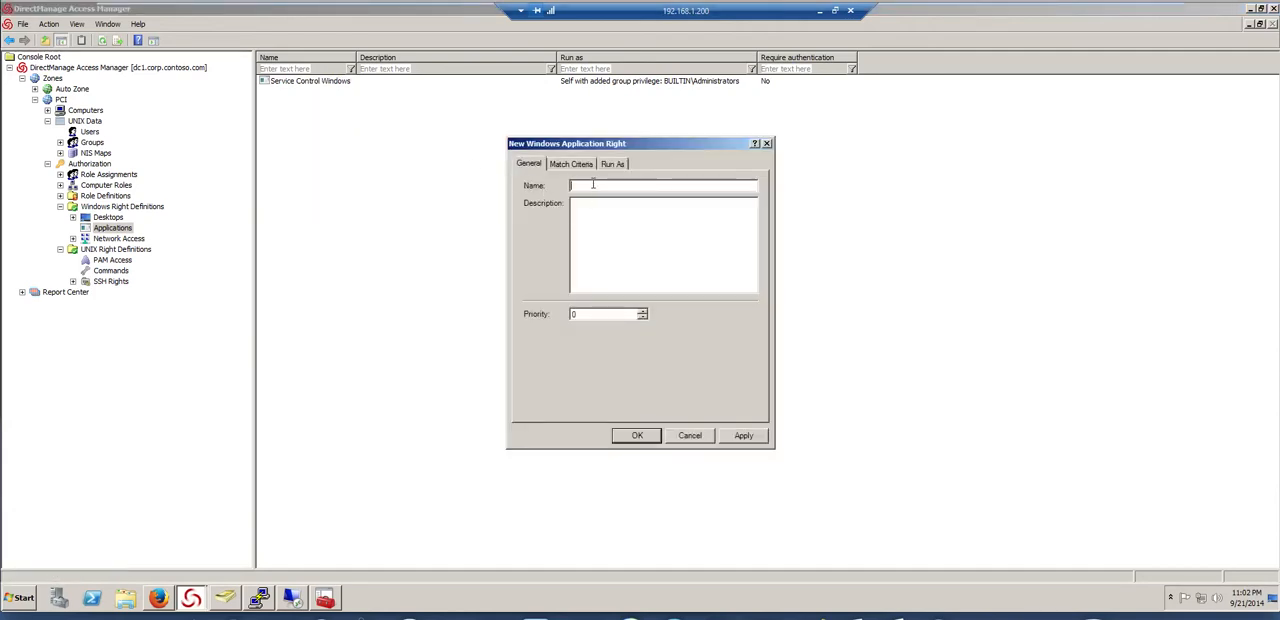
type("IIS Reset")
left_click(551, 164)
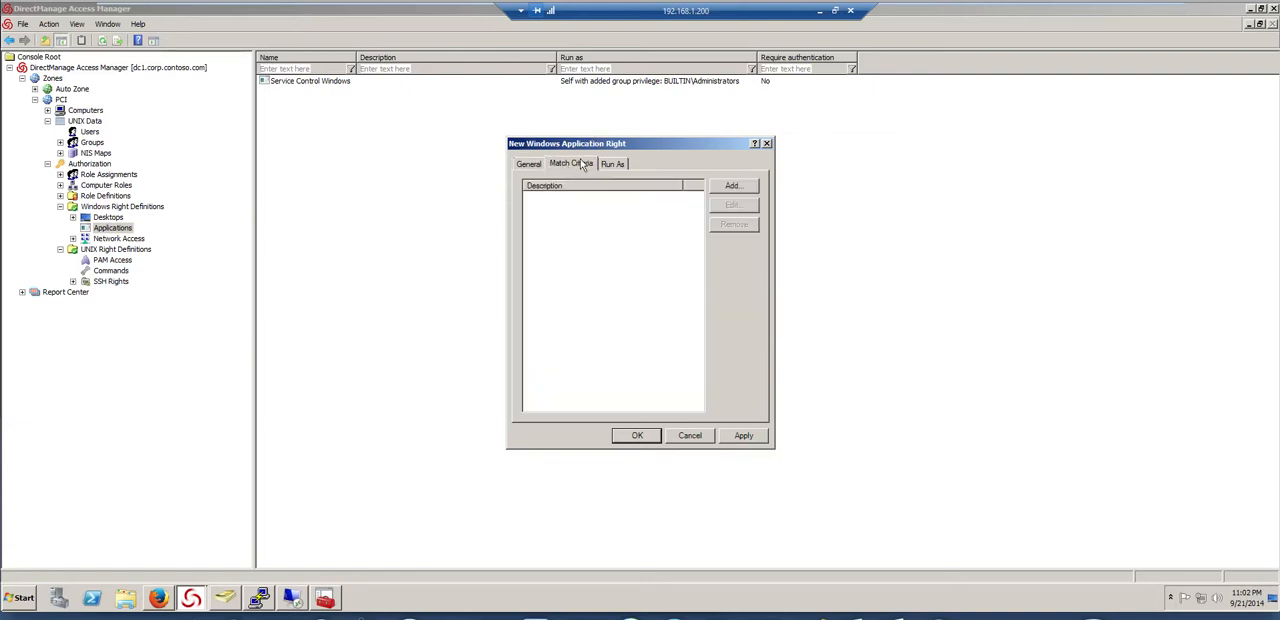
Add a match criterion described as IIS Reset, matching the executable iisreset.exe at a specific path
left_click(746, 189)
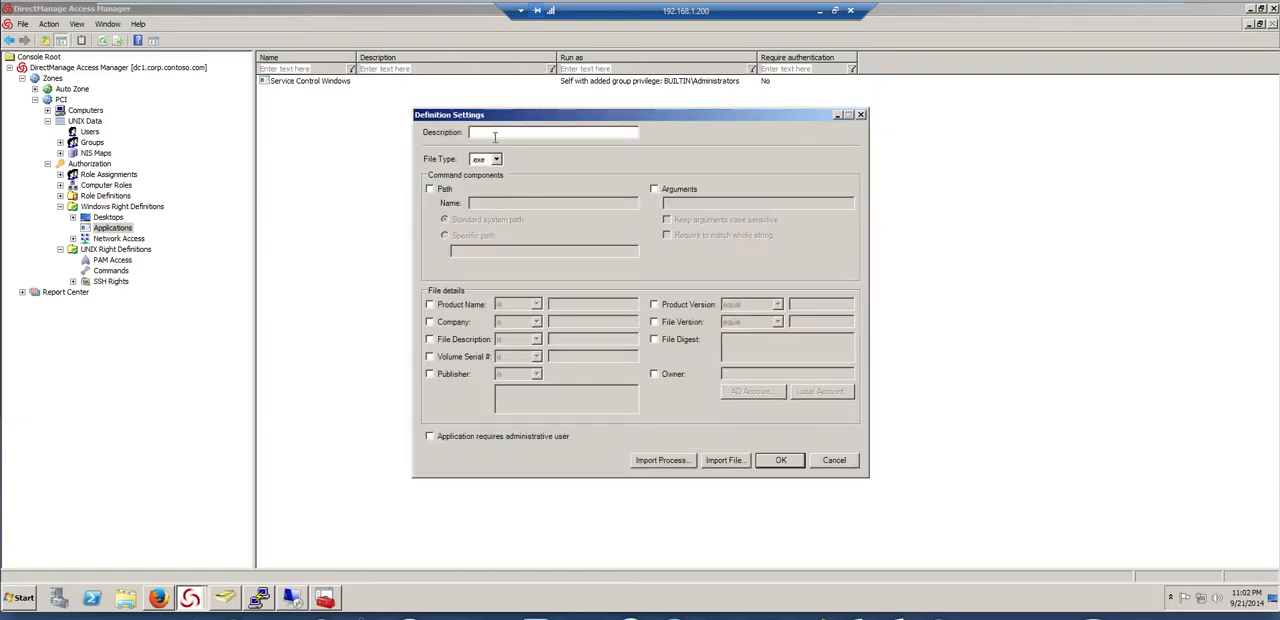
type("IIS Reset")
left_click(446, 189)
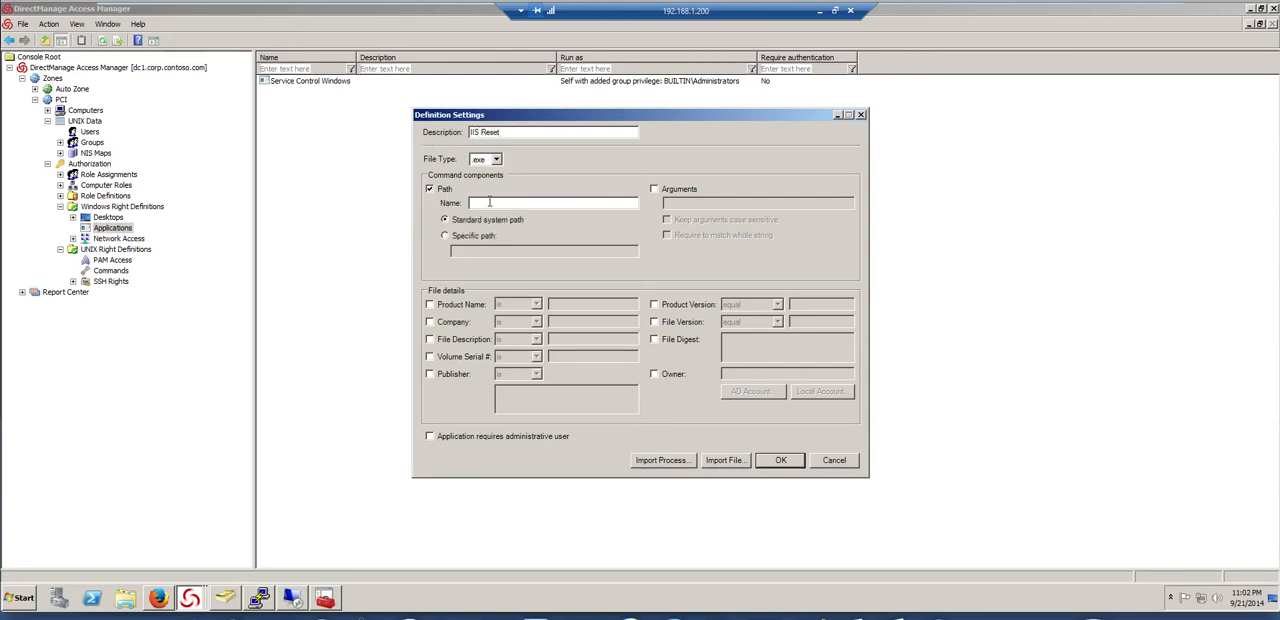
left_click(489, 202)
type("iis")
left_click(482, 236)
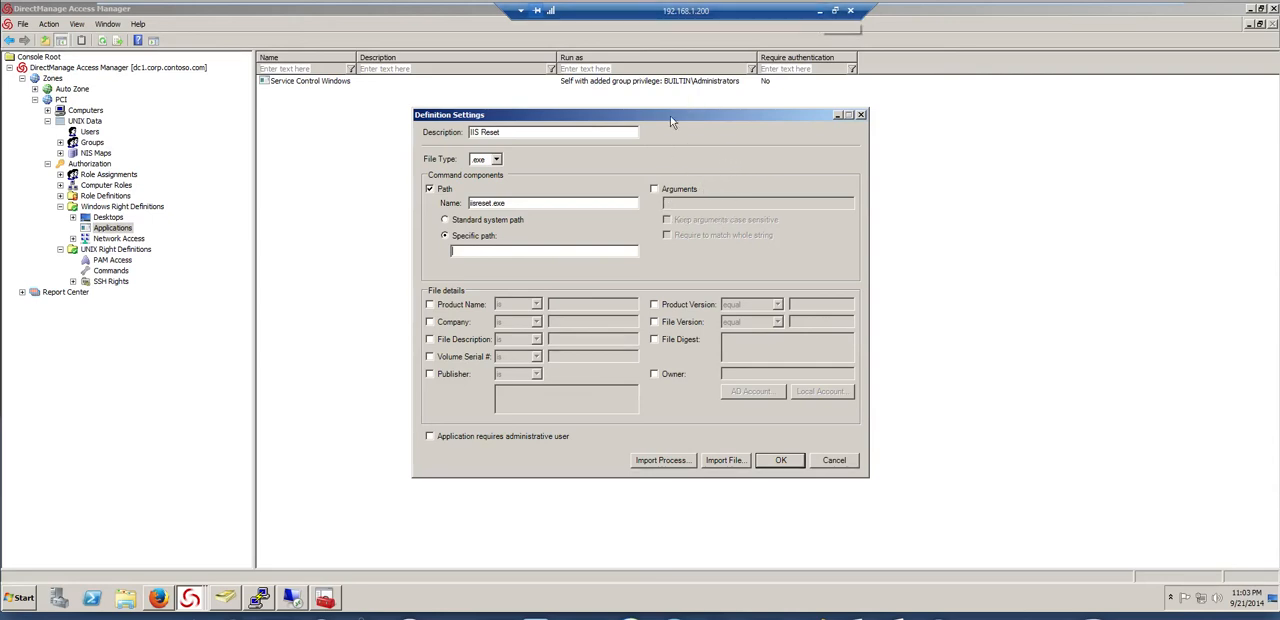
Correct the specific path of iisreset.exe so that it ends in 32, and save the match criterion
left_click(819, 10)
left_click(703, 597)
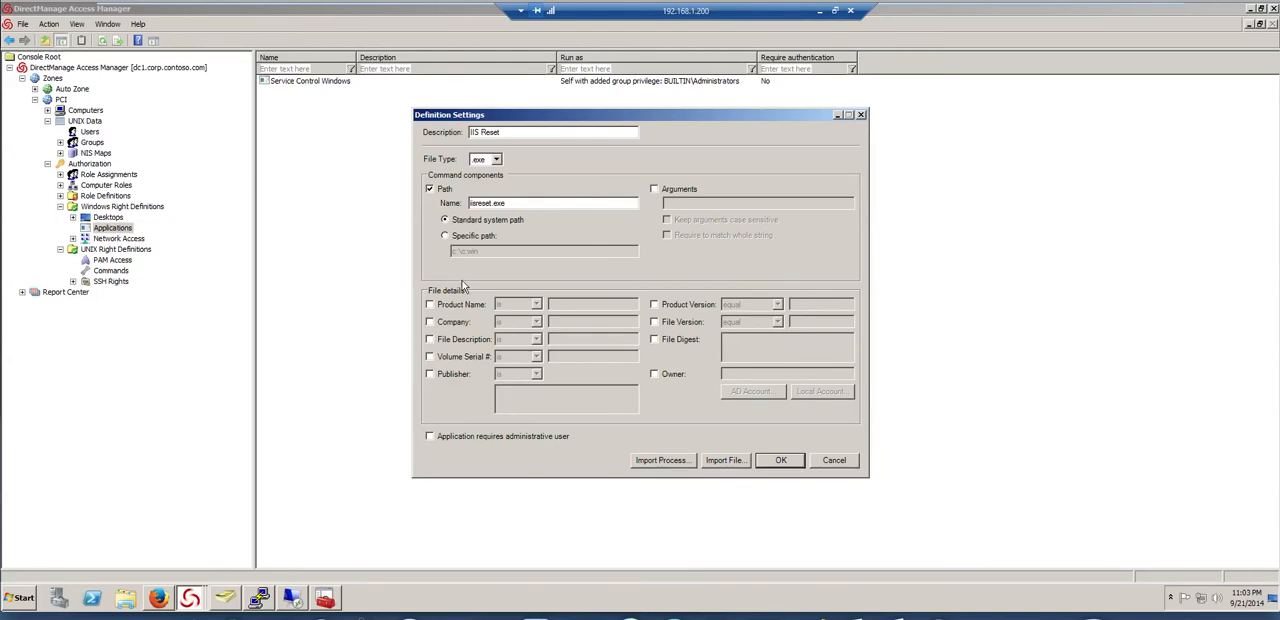
left_click(445, 235)
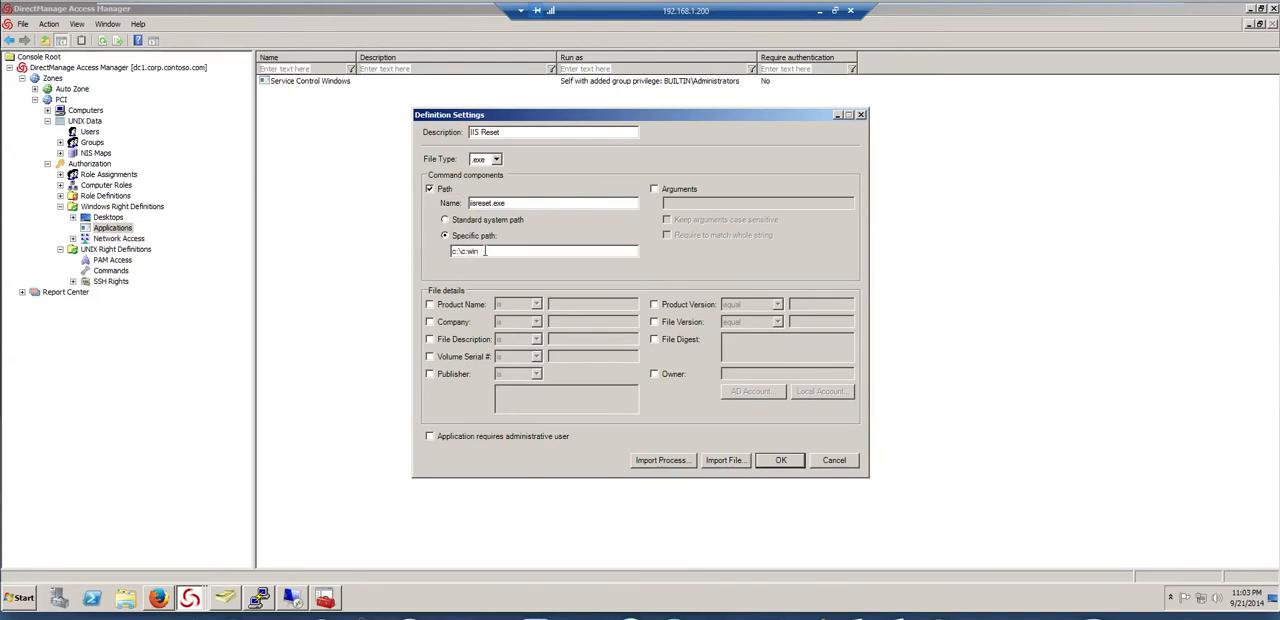
key("BackSpace")
key("BackSpace")
key("BackSpace")
key("BackSpace")
type("32")
left_click(780, 462)
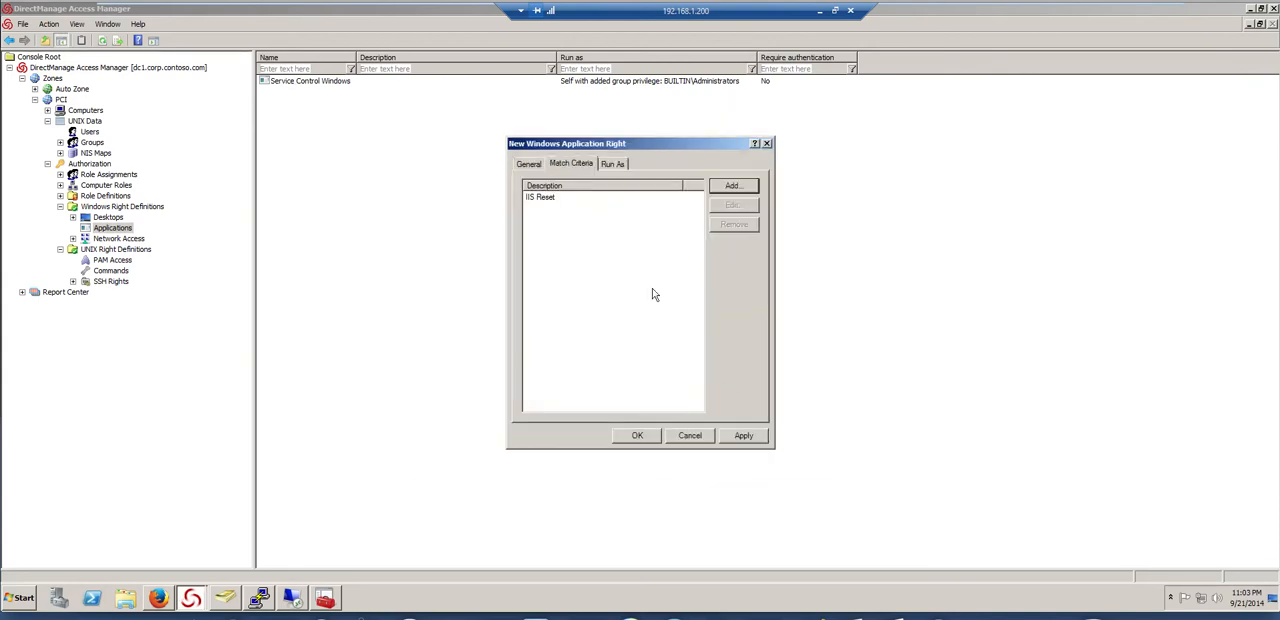
Run the IIS Reset application as self with the built-in Administrators group's privileges, and save the right
left_click(613, 164)
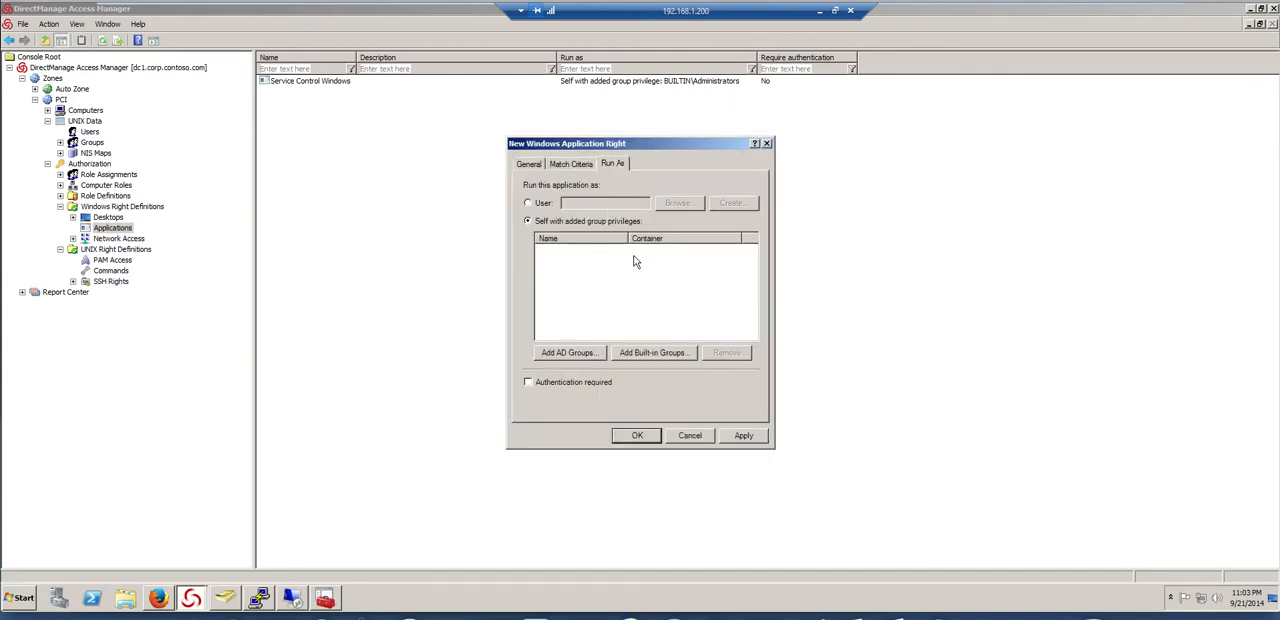
left_click(650, 355)
left_click(454, 217)
left_click(757, 408)
left_click(642, 436)
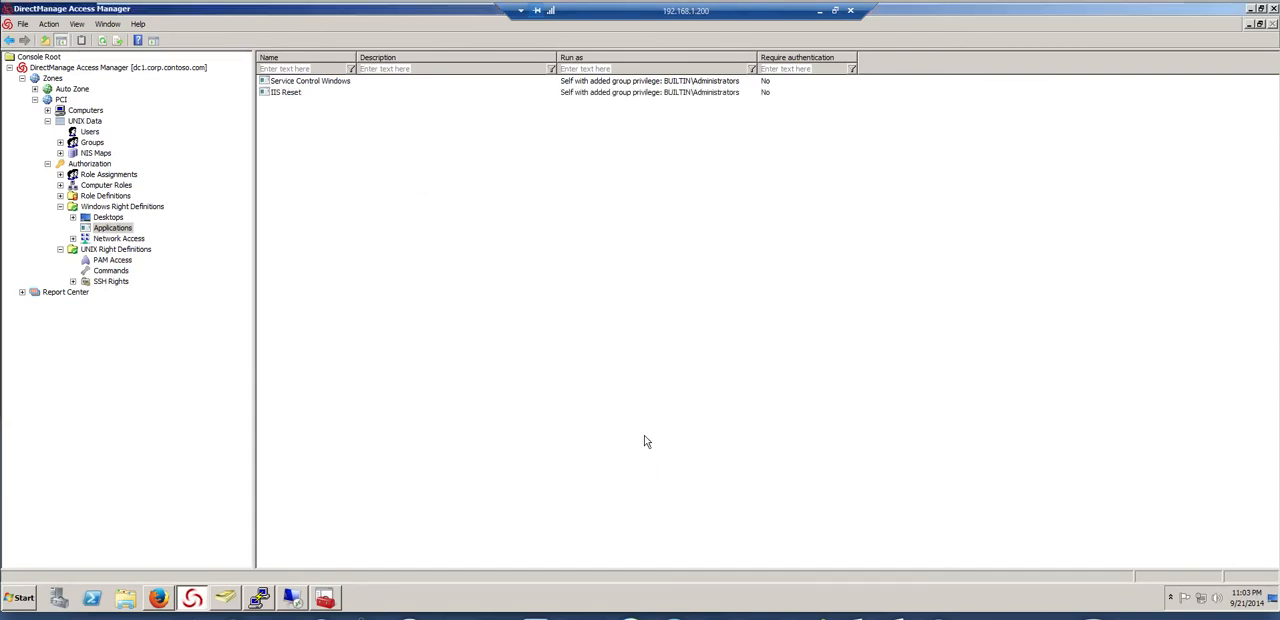
Launch SQL Server 2008 R2 Management Studio so it runs as a process
right_click(308, 145)
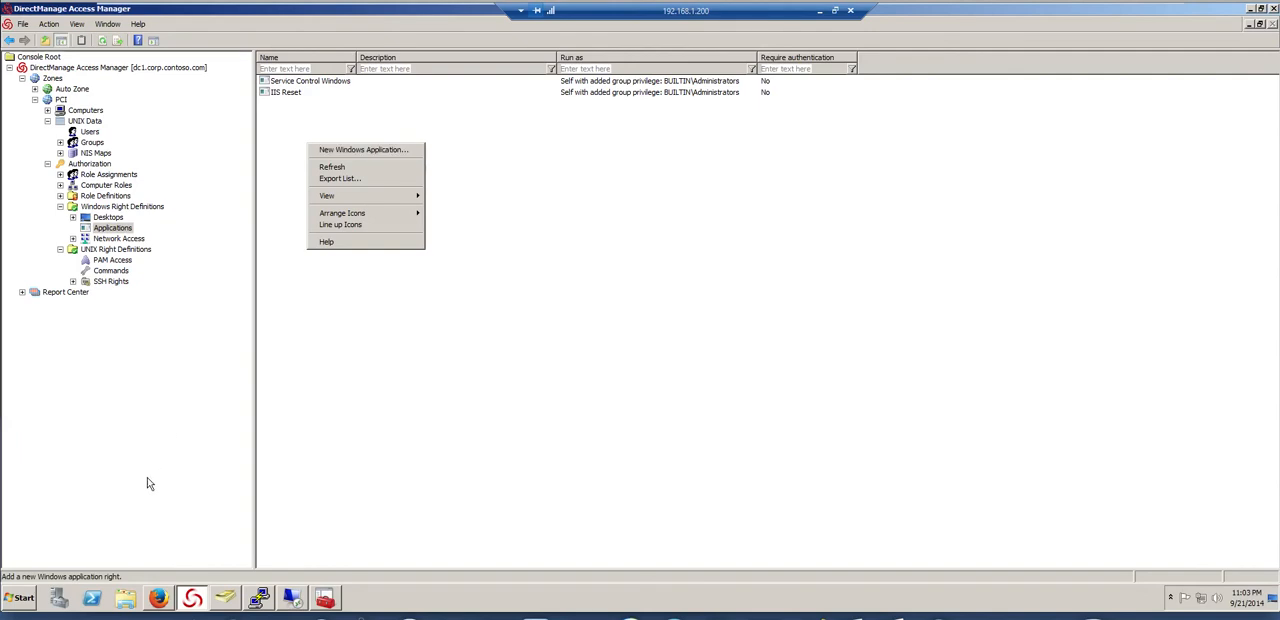
left_click(20, 598)
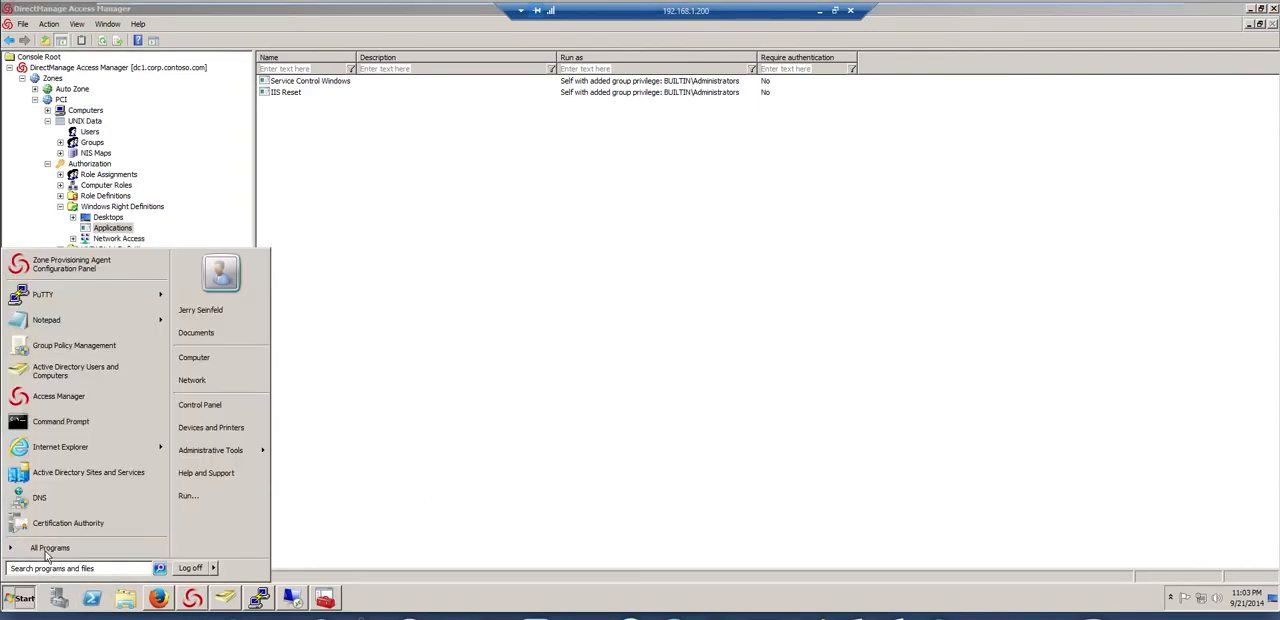
left_click(44, 550)
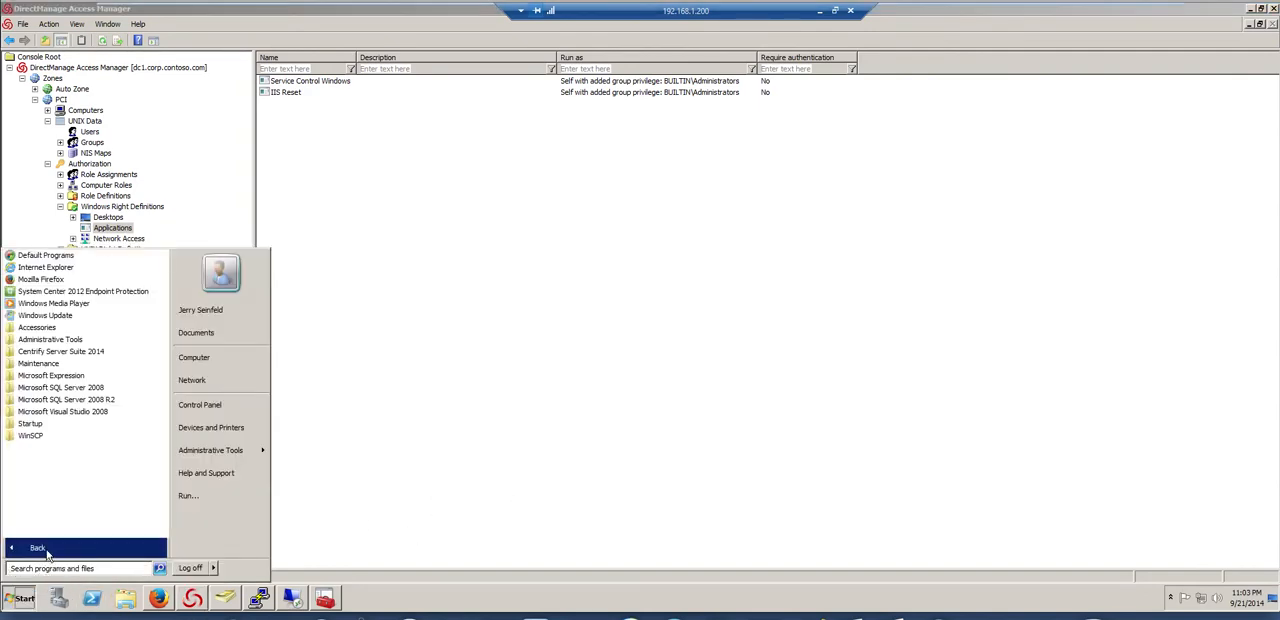
left_click(62, 399)
left_click(110, 437)
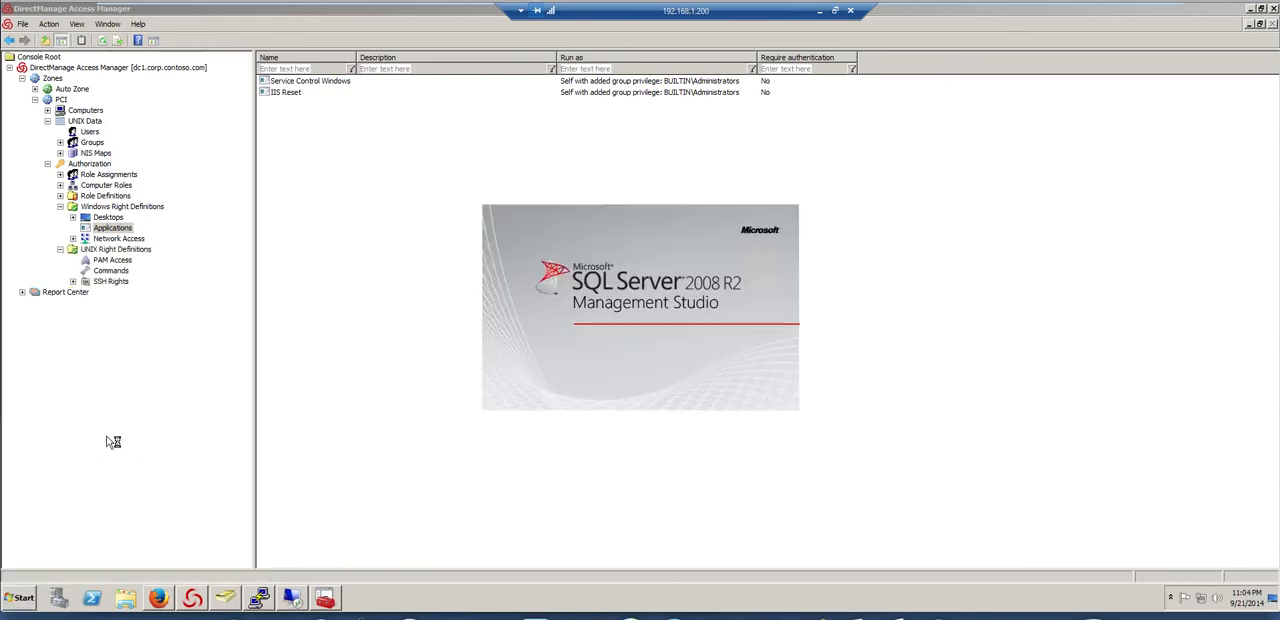
Create a Windows application right named SQL Management with a match criterion imported from the running Ssms.exe process on the local computer
right_click(341, 147)
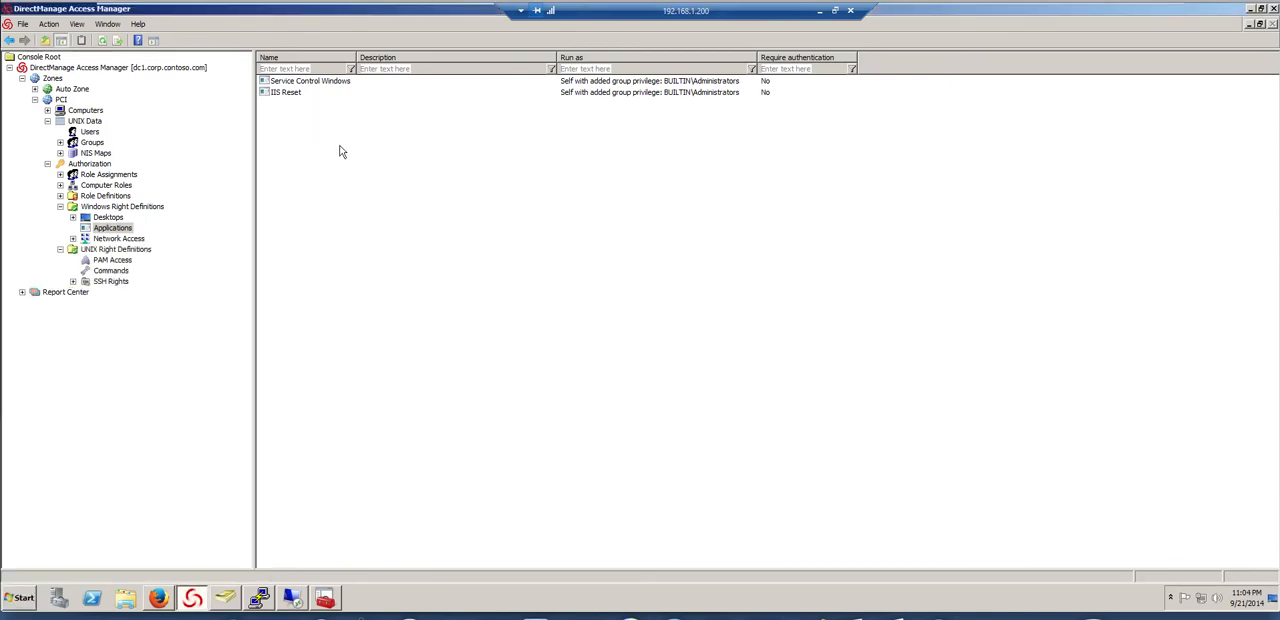
left_click(362, 153)
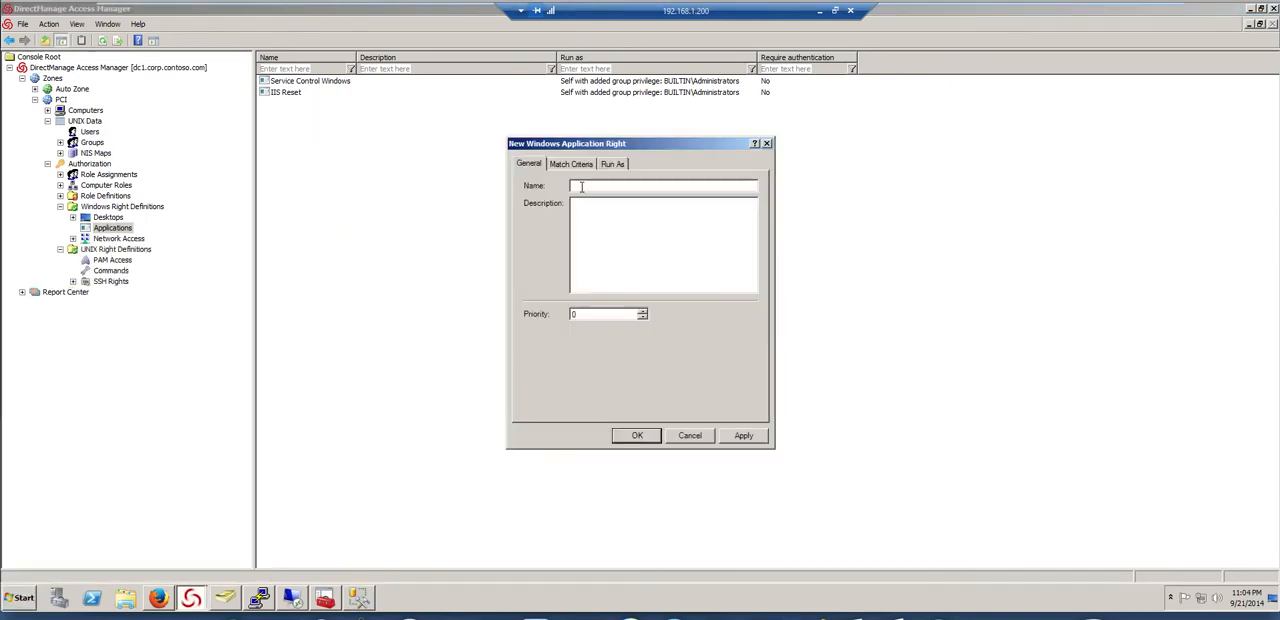
type("SQL Management")
left_click(576, 164)
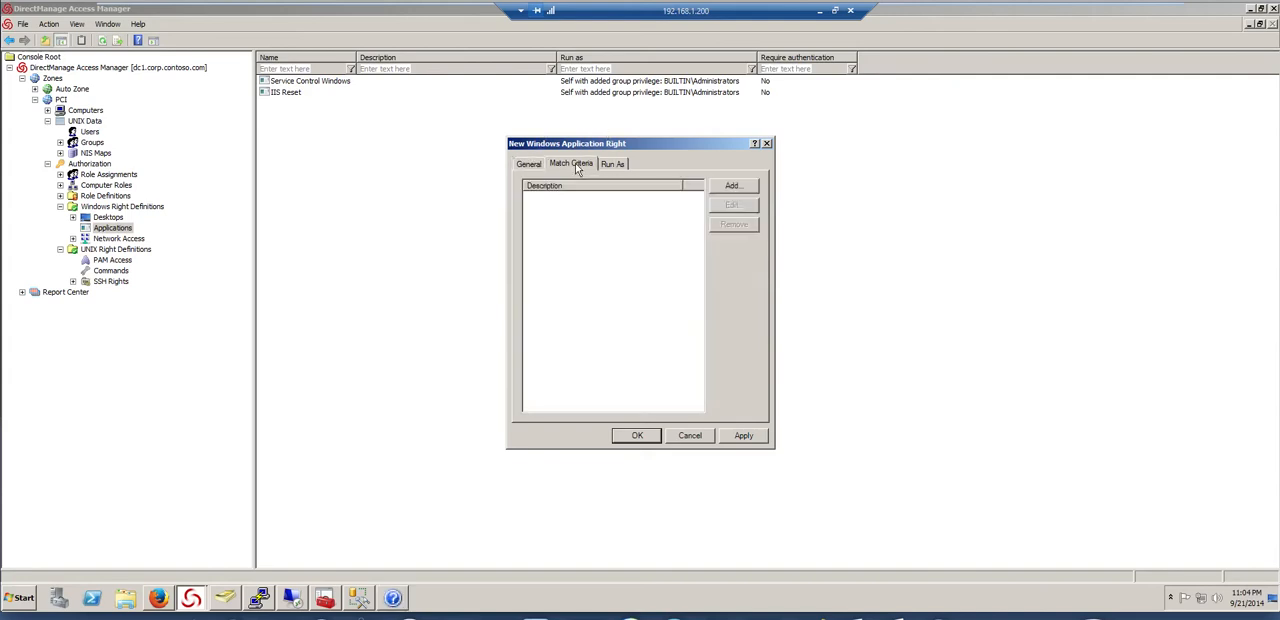
left_click(732, 190)
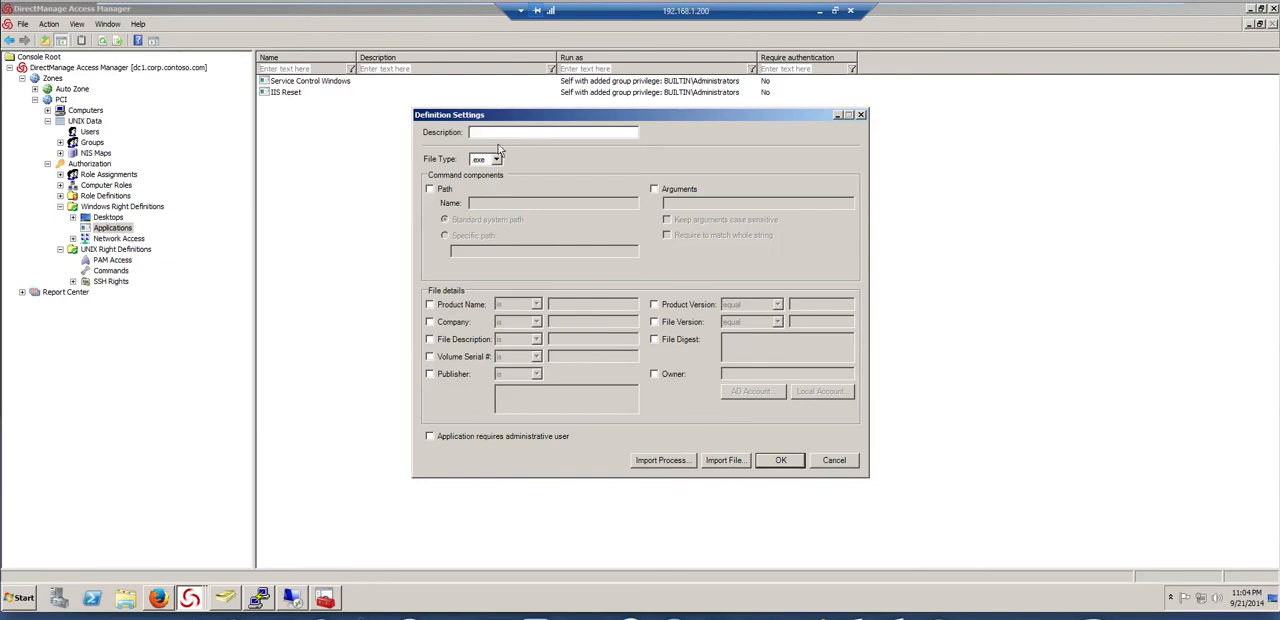
left_click(662, 461)
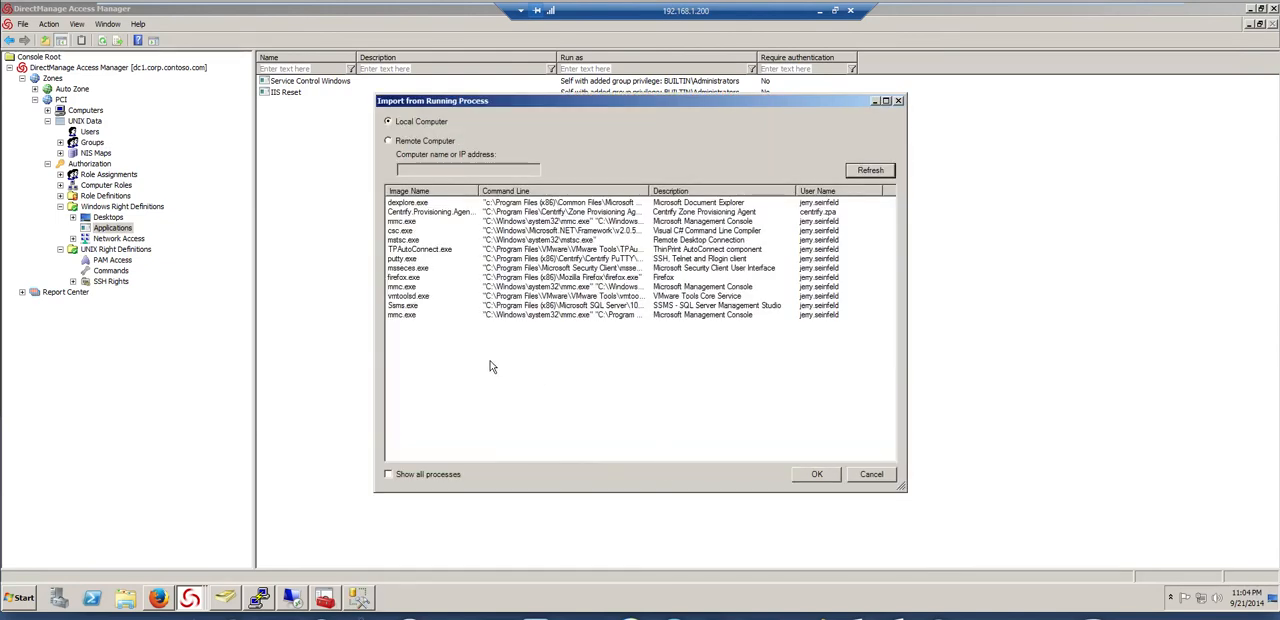
double_click(400, 307)
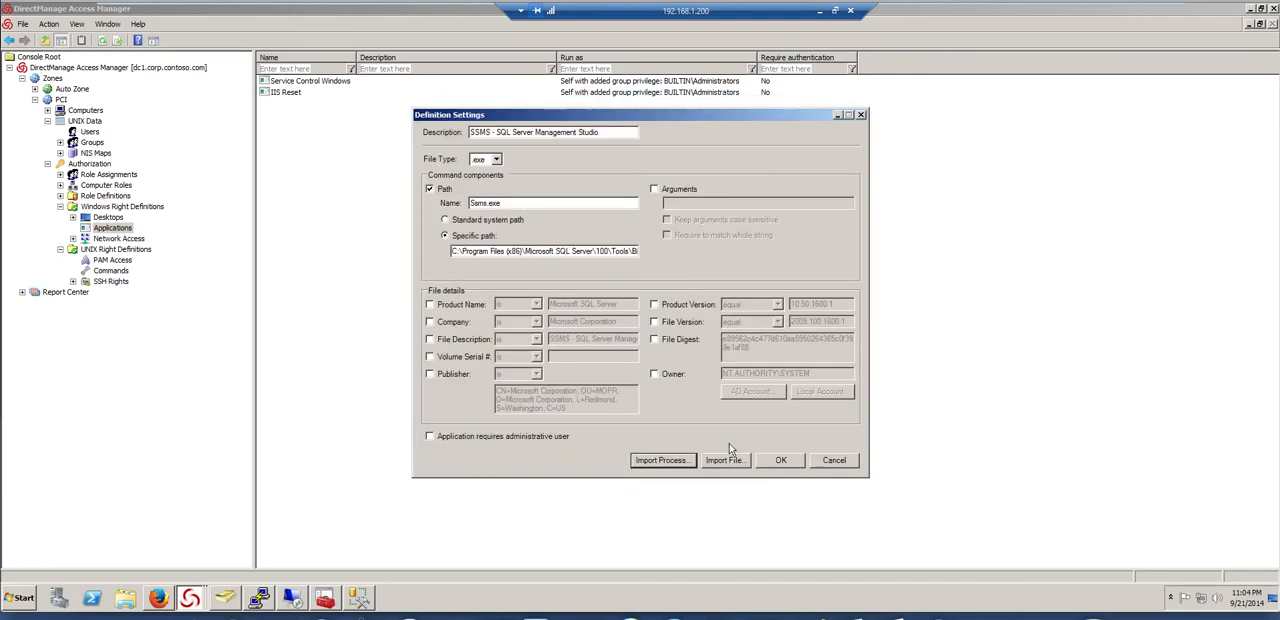
left_click(795, 462)
Run the SQL Management application as self with the built-in Administrators group's privileges, and save the right
left_click(614, 165)
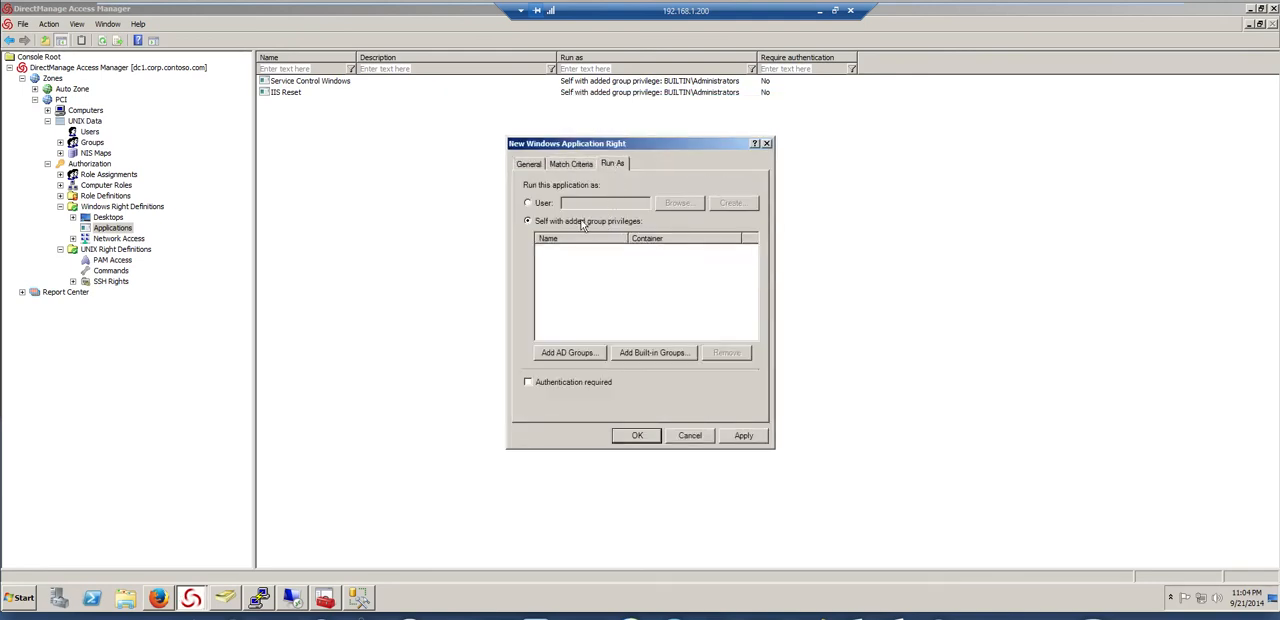
left_click(652, 352)
left_click(455, 218)
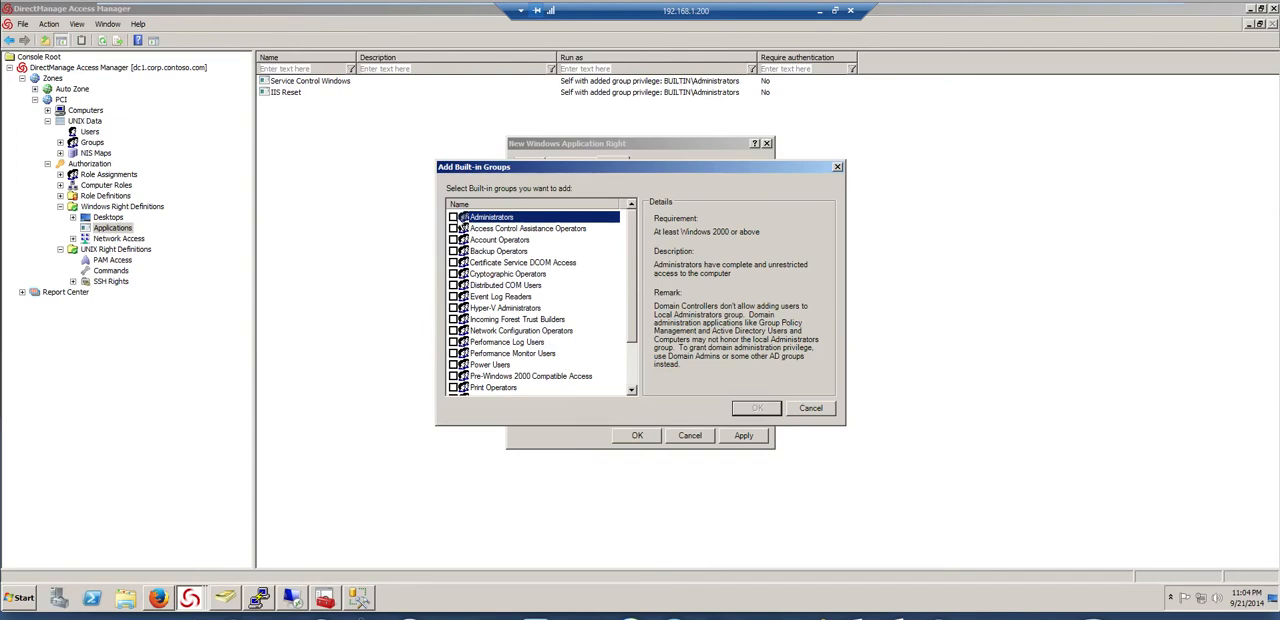
left_click(757, 408)
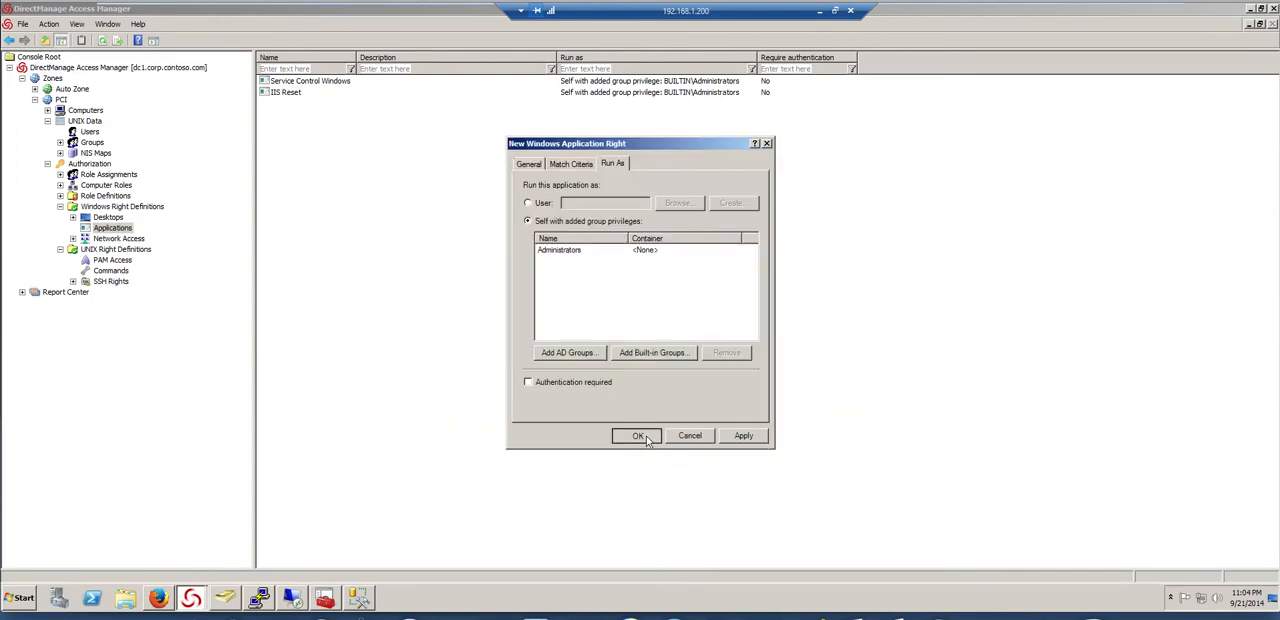
left_click(645, 437)
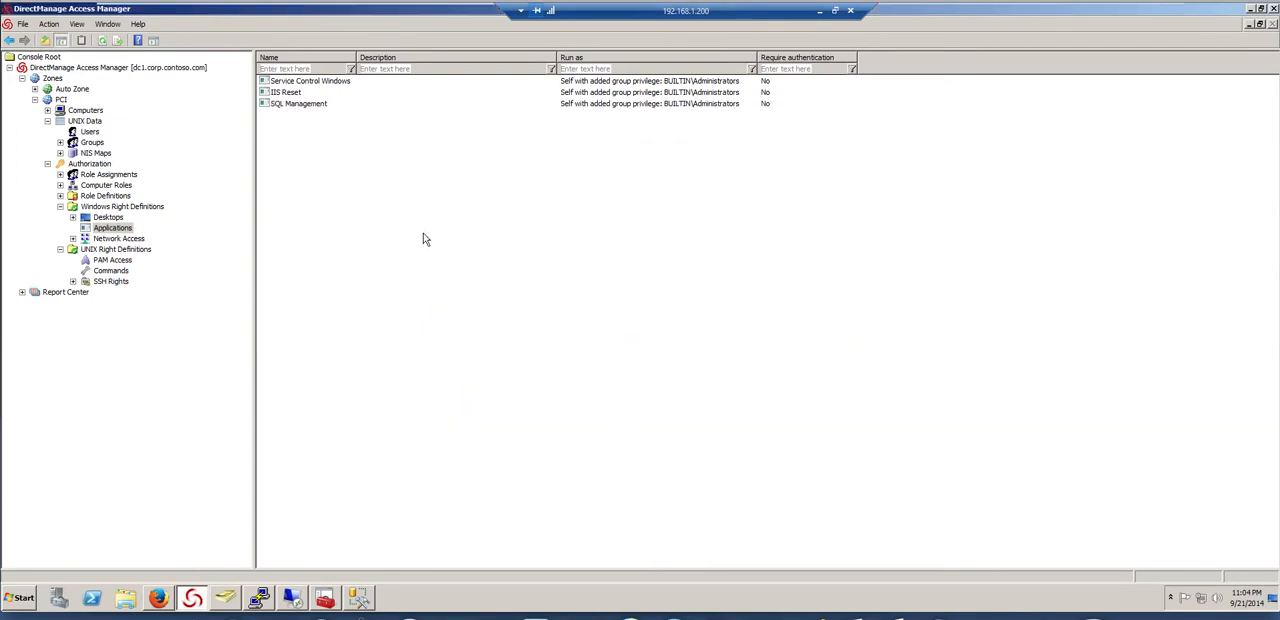
Start a new role definition named PCI Developer Role and check its available times without changing them
left_click(60, 196)
right_click(108, 196)
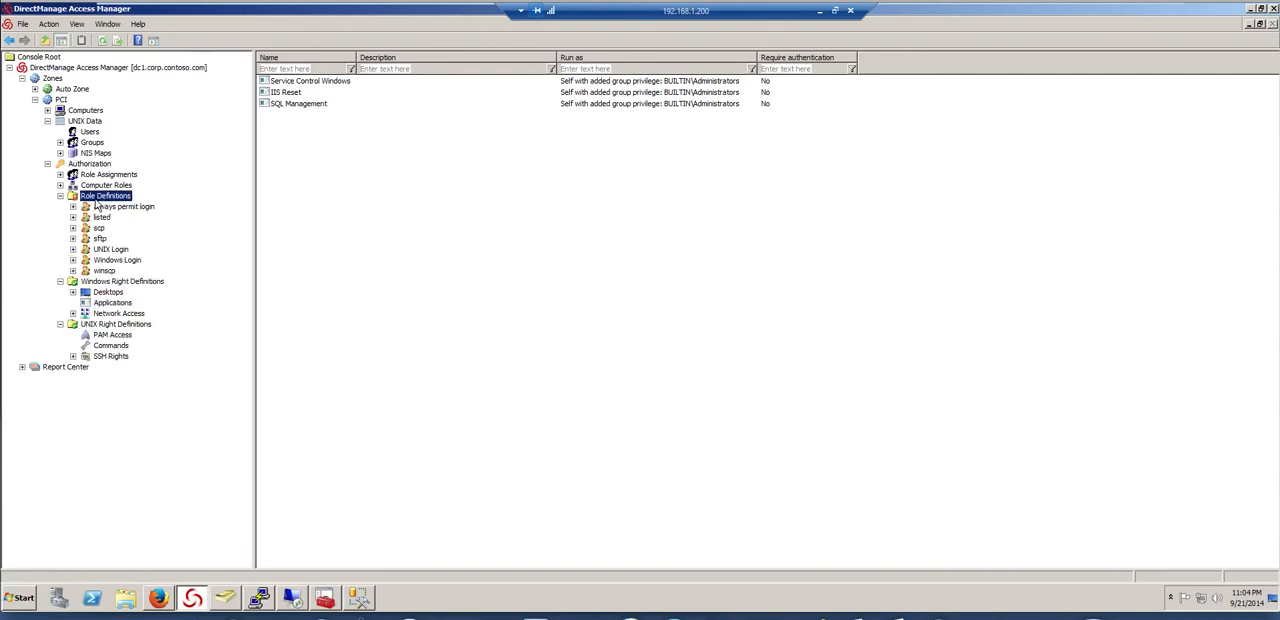
left_click(118, 207)
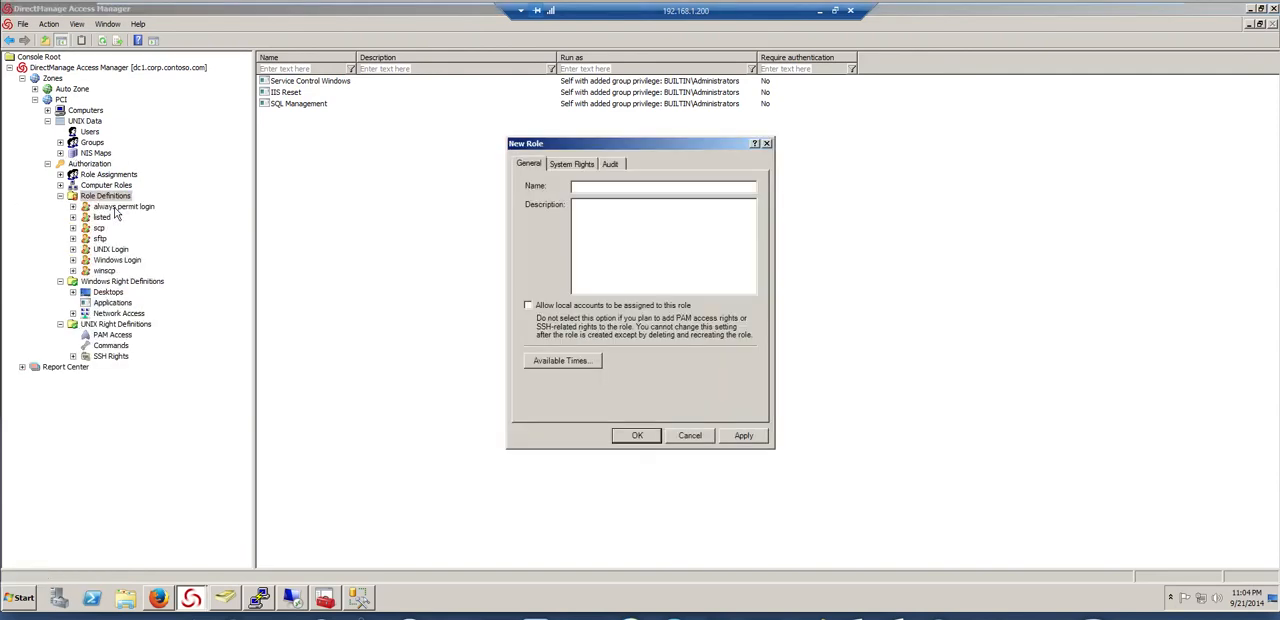
type("PCI Role")
key("BackSpace")
key("BackSpace")
key("BackSpace")
type("Developer R")
left_click(562, 360)
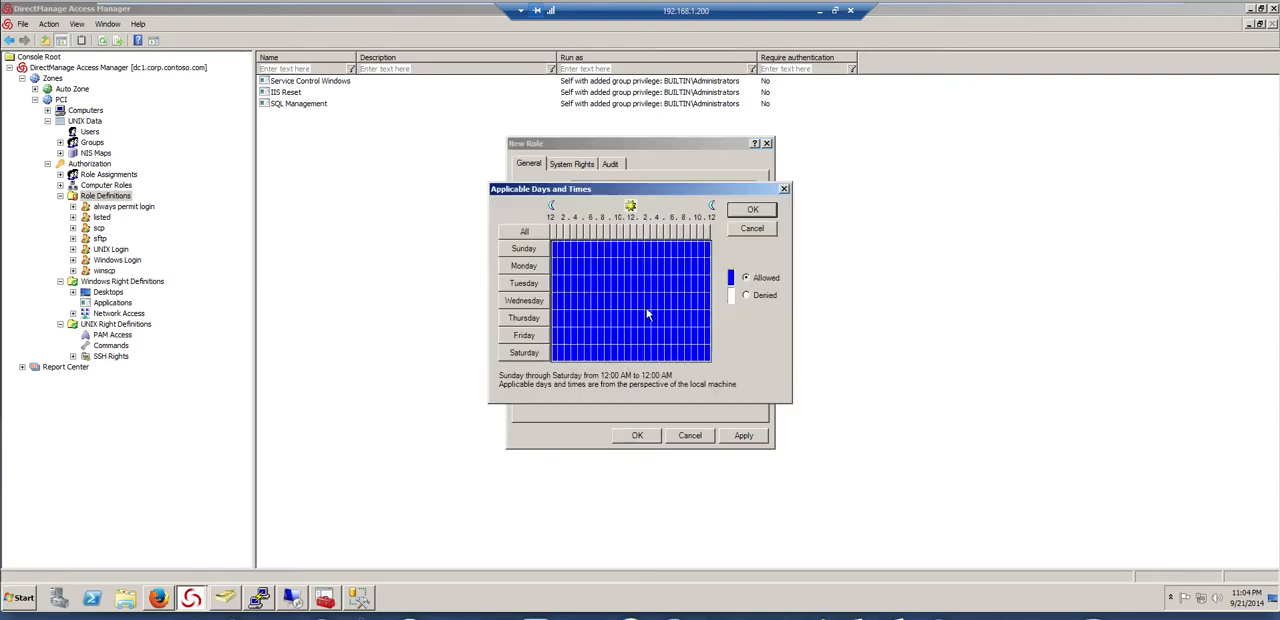
left_click(740, 231)
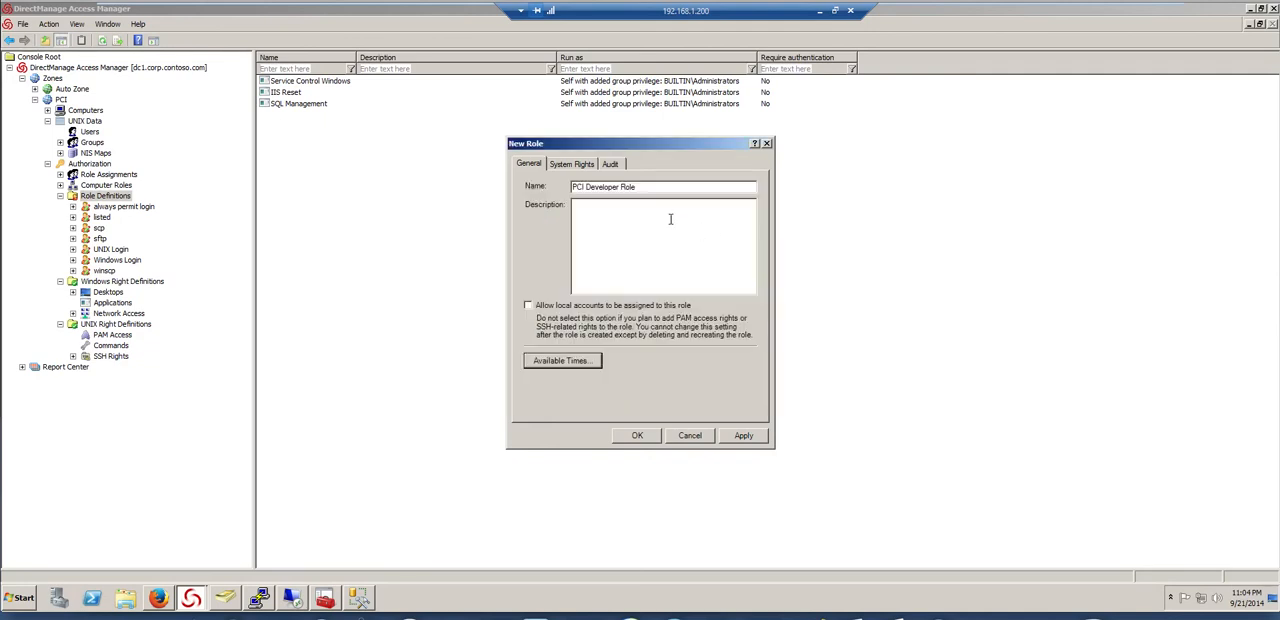
Grant the role non-password (SSO) login and login with a non-restricted shell, and save the role
left_click(590, 165)
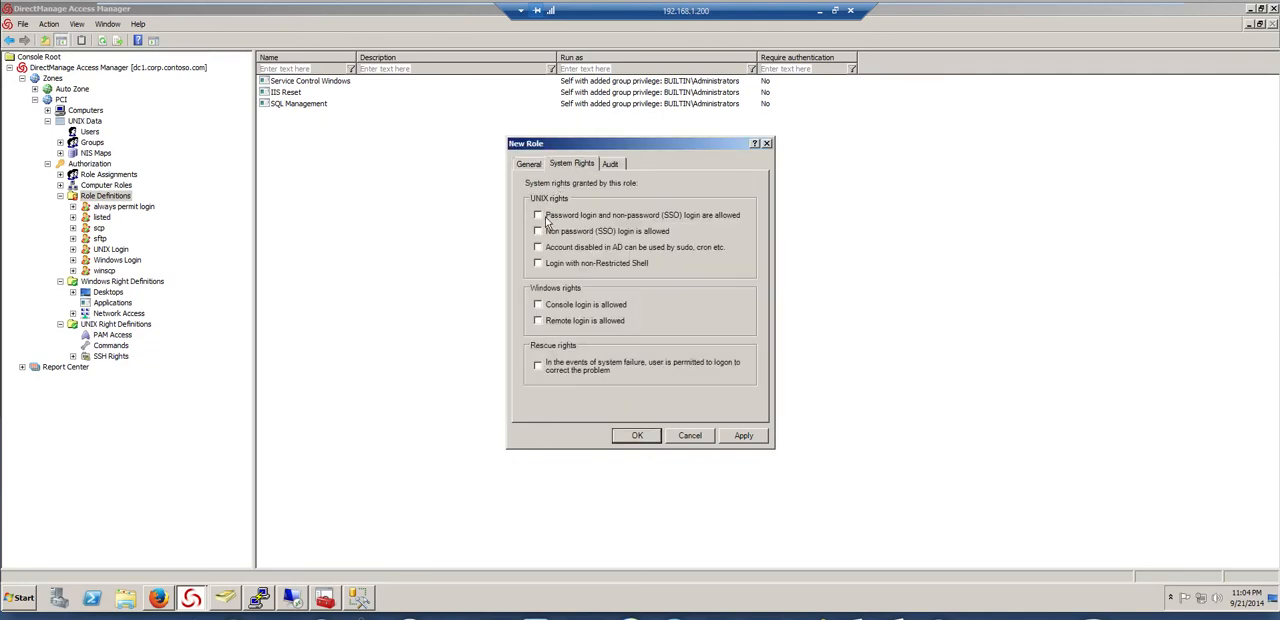
left_click(538, 231)
left_click(538, 263)
left_click(634, 438)
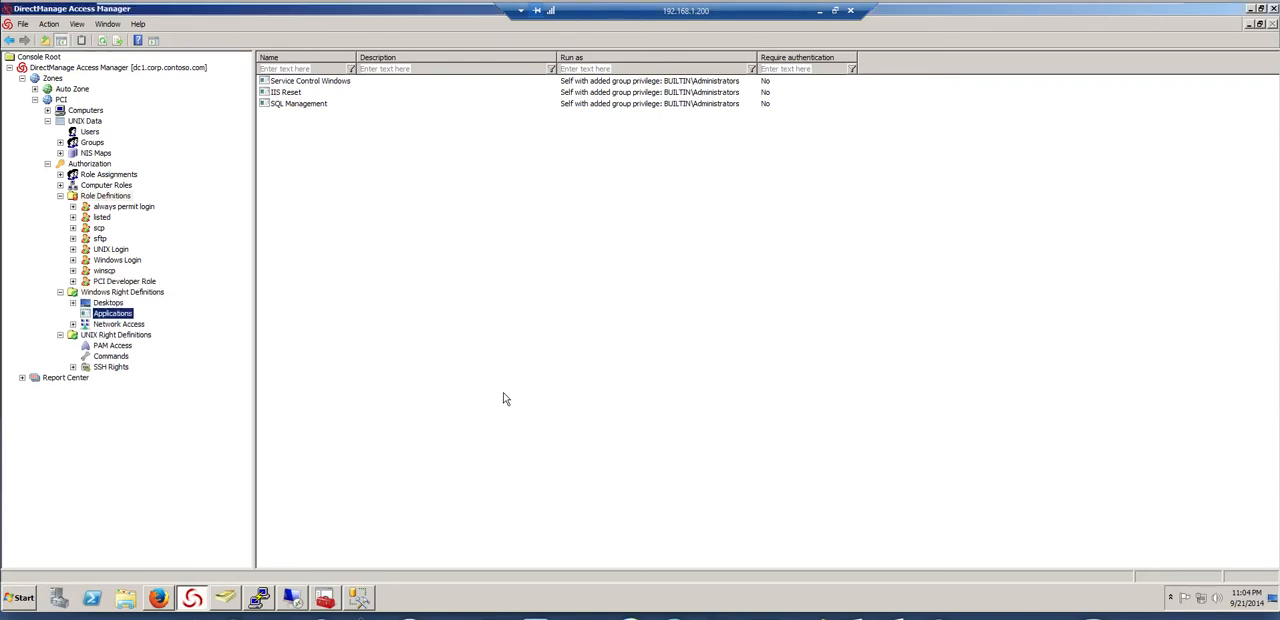
For PCI Developer Role, select the ssh and sshd PAM rights and the Edit httpd config, Elevate to mysql and Service Control apache commands
left_click(114, 281)
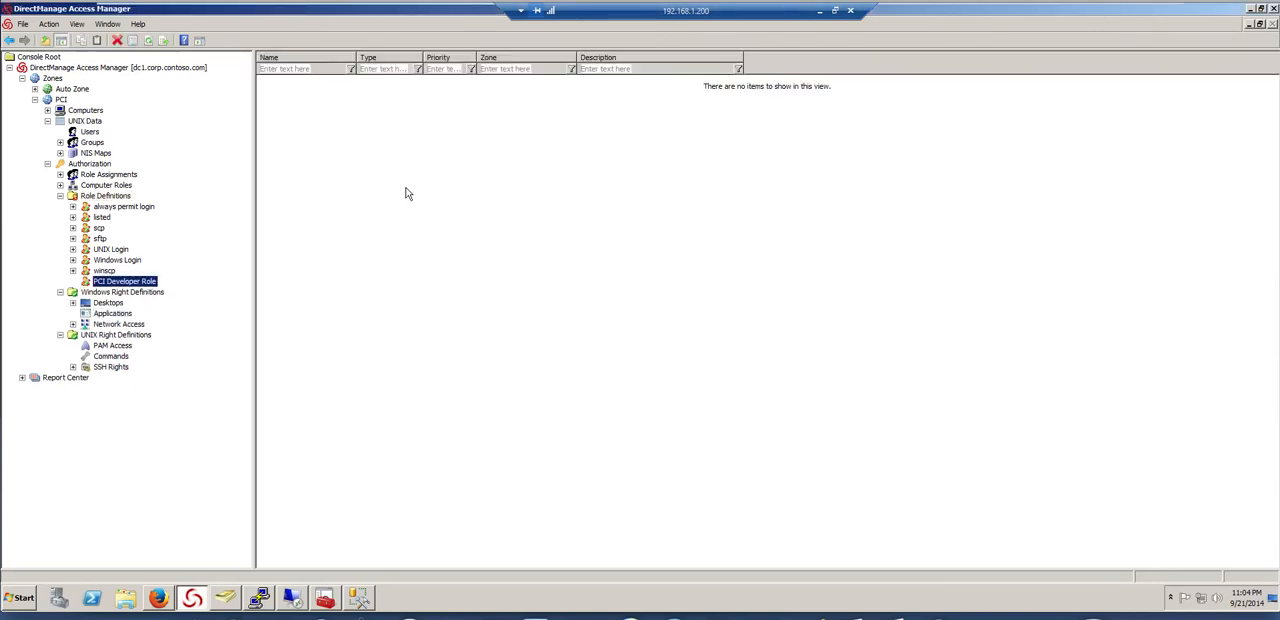
right_click(310, 149)
left_click(326, 157)
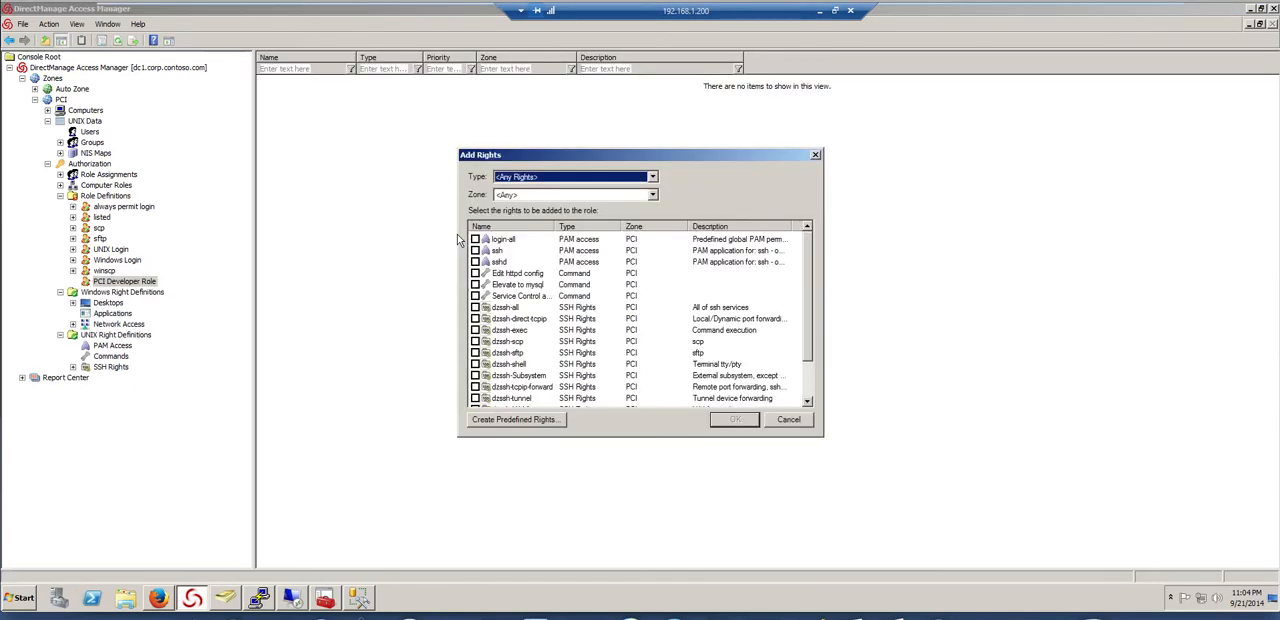
left_click(475, 250)
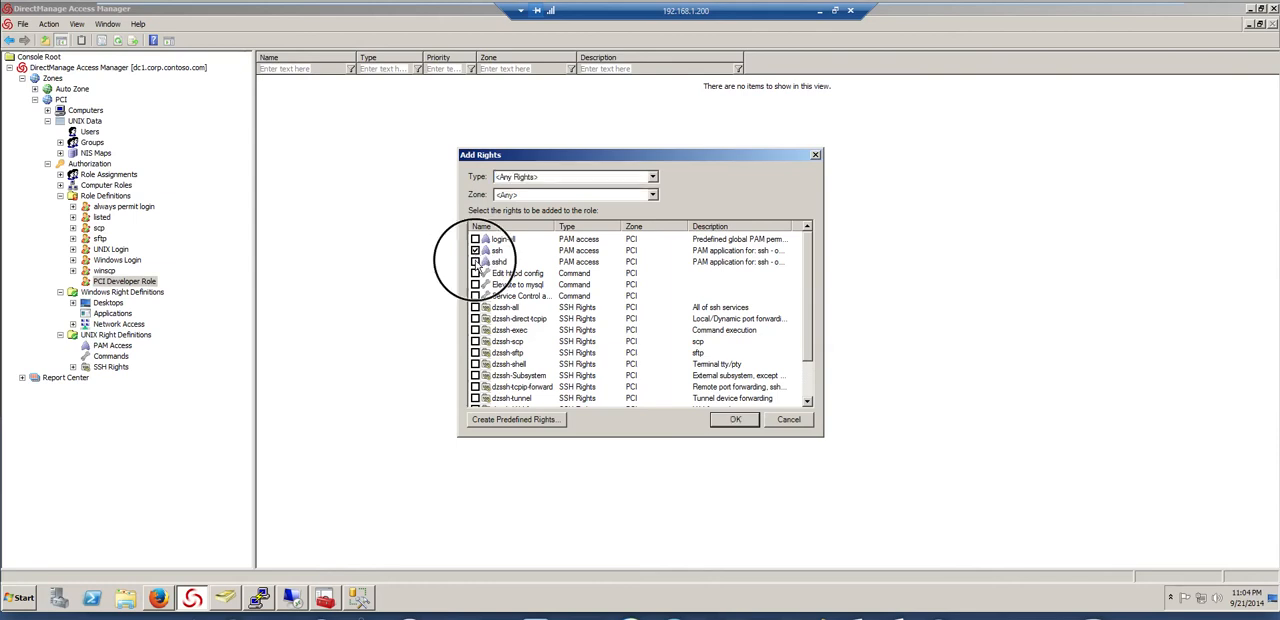
left_click(476, 262)
left_click(476, 273)
left_click(476, 285)
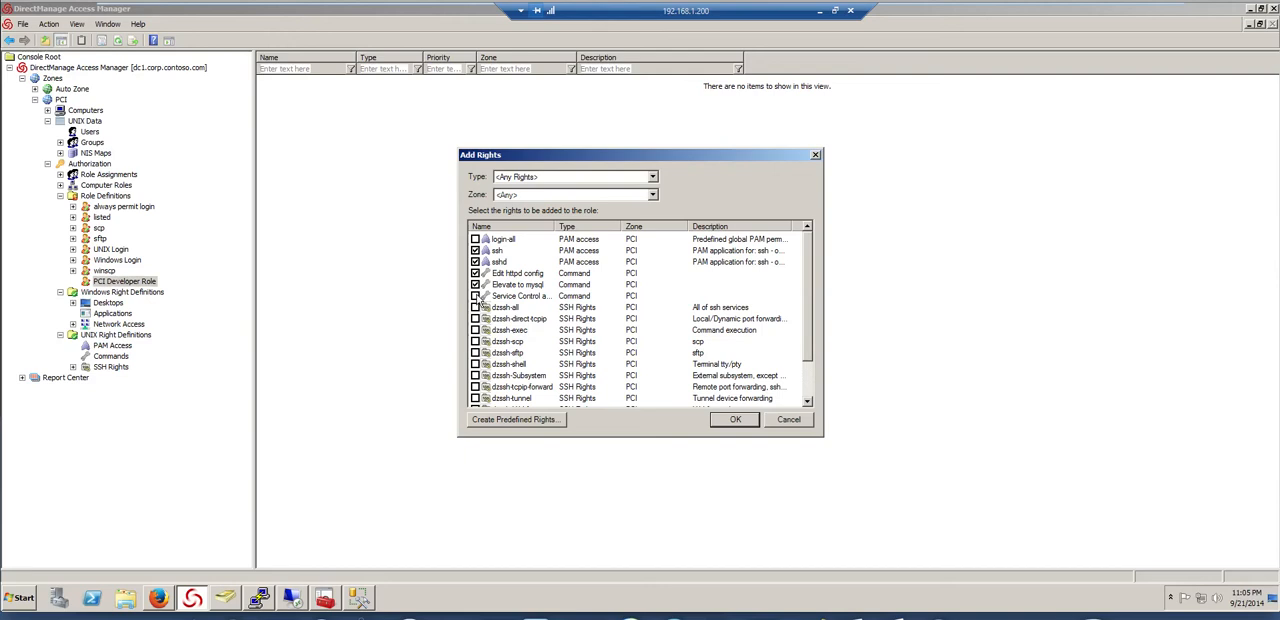
Include the IIS Reset, Service Control Windows and SQL Management application rights, and add all selected rights to the role
left_click_drag(808, 350, 792, 396)
left_click(476, 376)
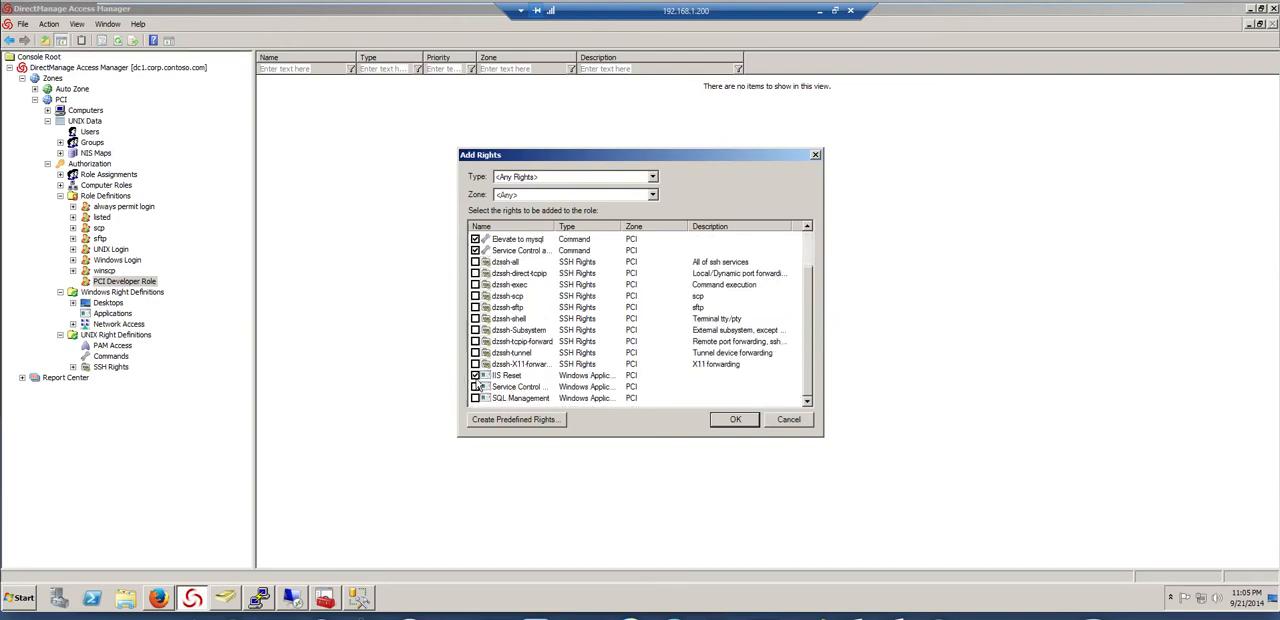
left_click(476, 398)
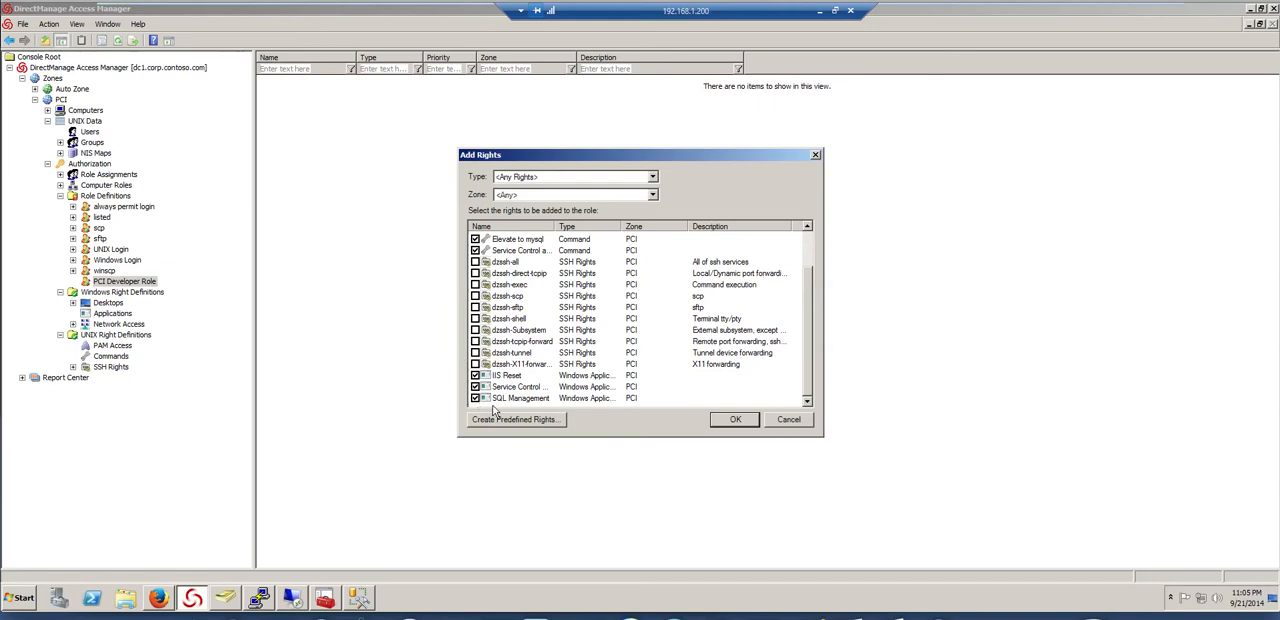
left_click(744, 422)
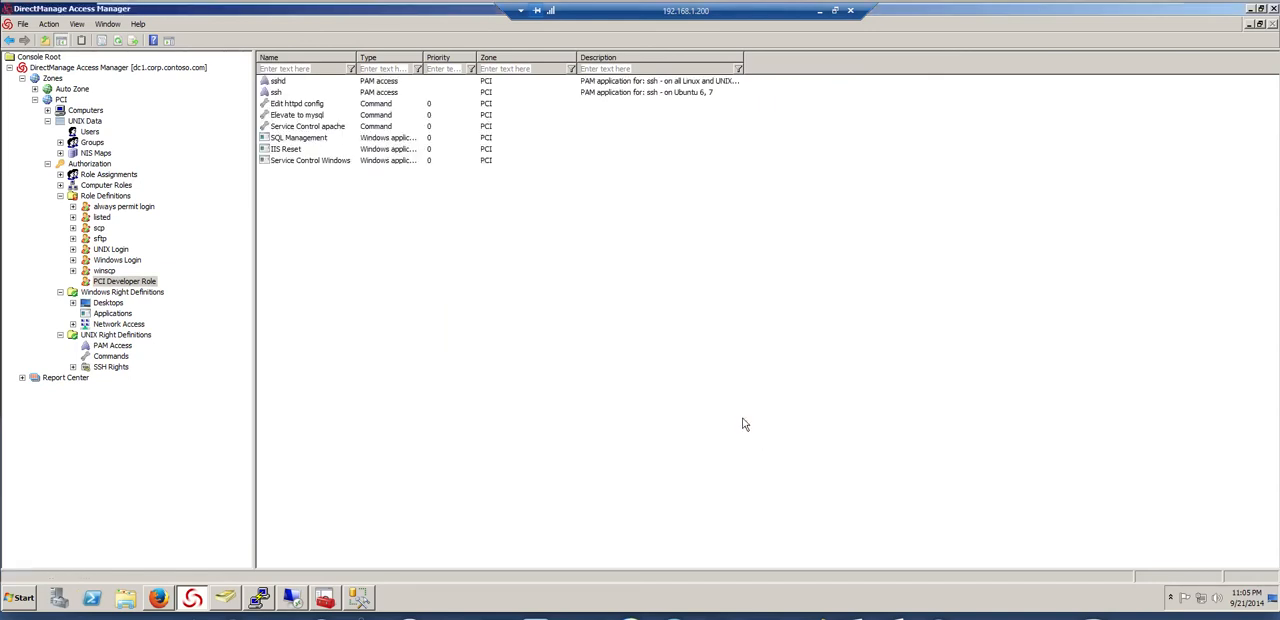
Assign the PCI Developer Role to the Active Directory group PCI Developers, found by searching groups for PCI
left_click(112, 176)
right_click(388, 134)
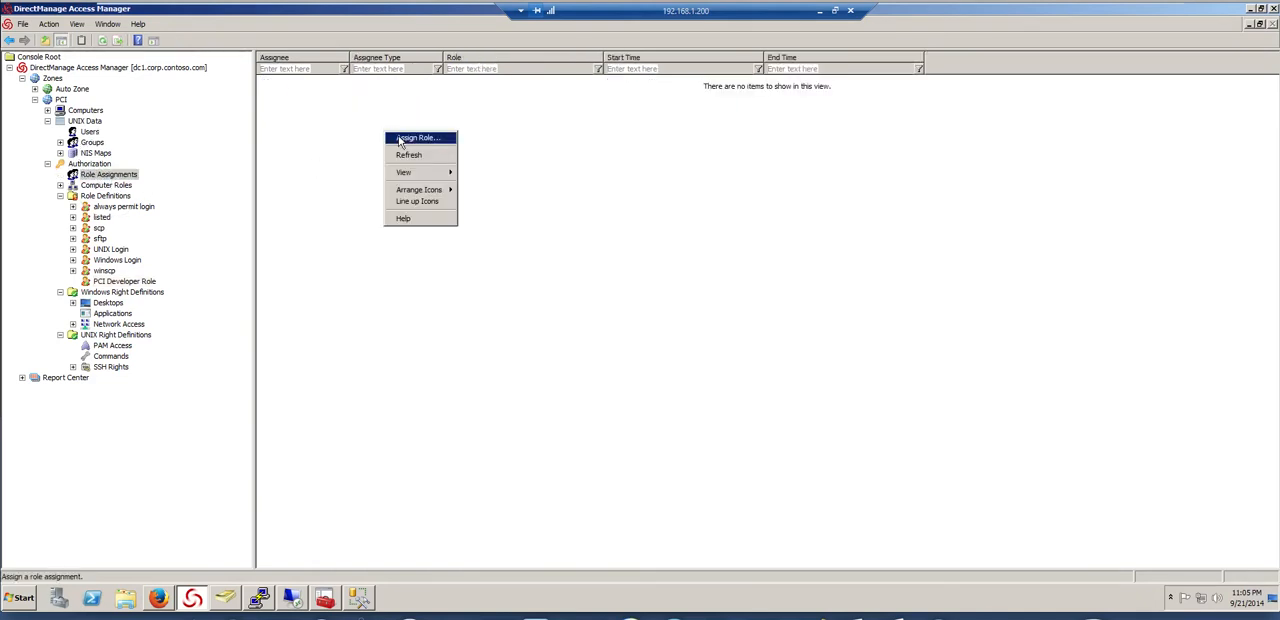
left_click(400, 143)
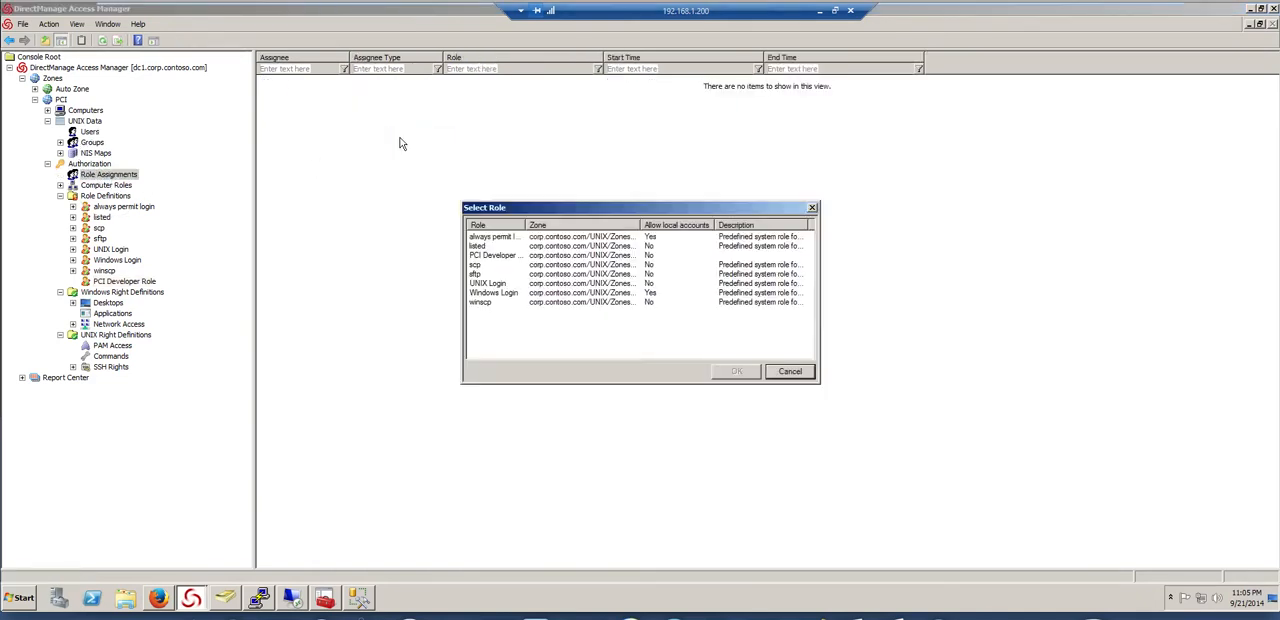
double_click(493, 256)
left_click(750, 294)
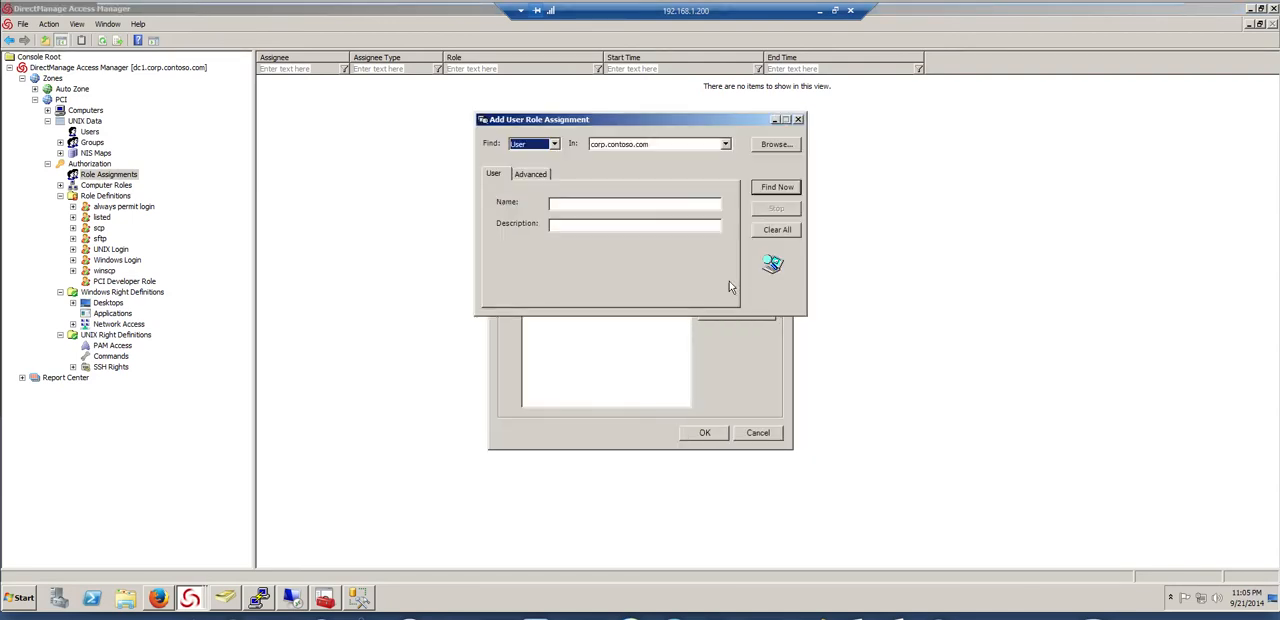
left_click(552, 144)
left_click(538, 166)
left_click(567, 203)
type("PCI")
left_click(774, 189)
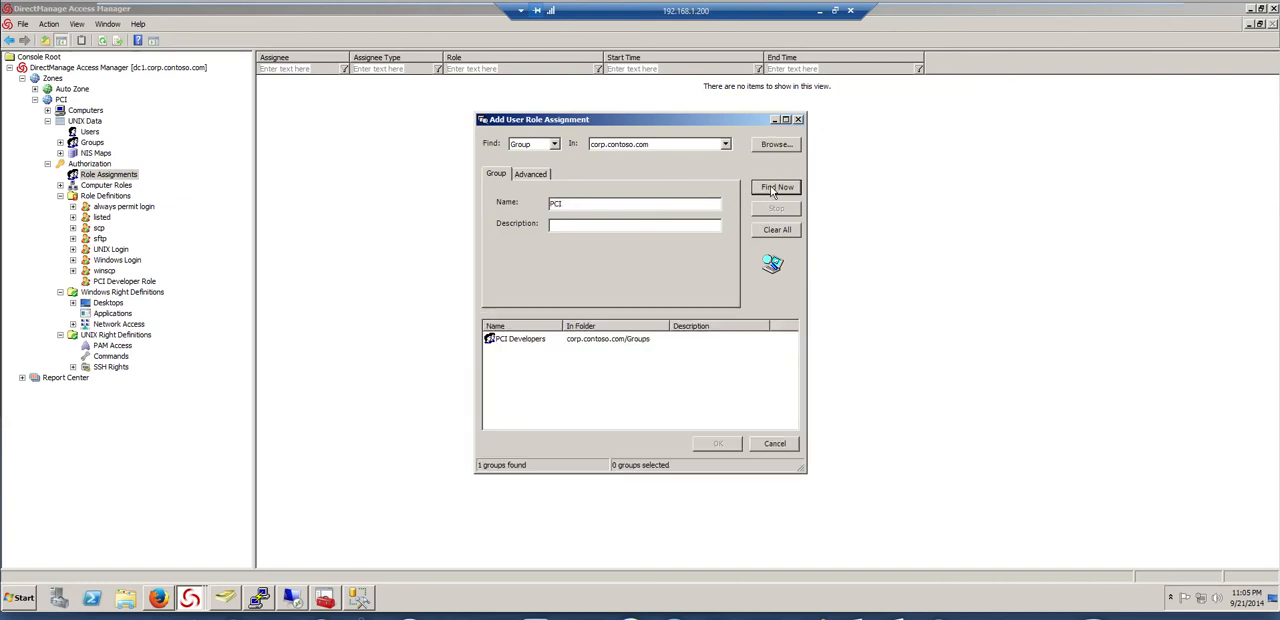
double_click(543, 345)
left_click(706, 437)
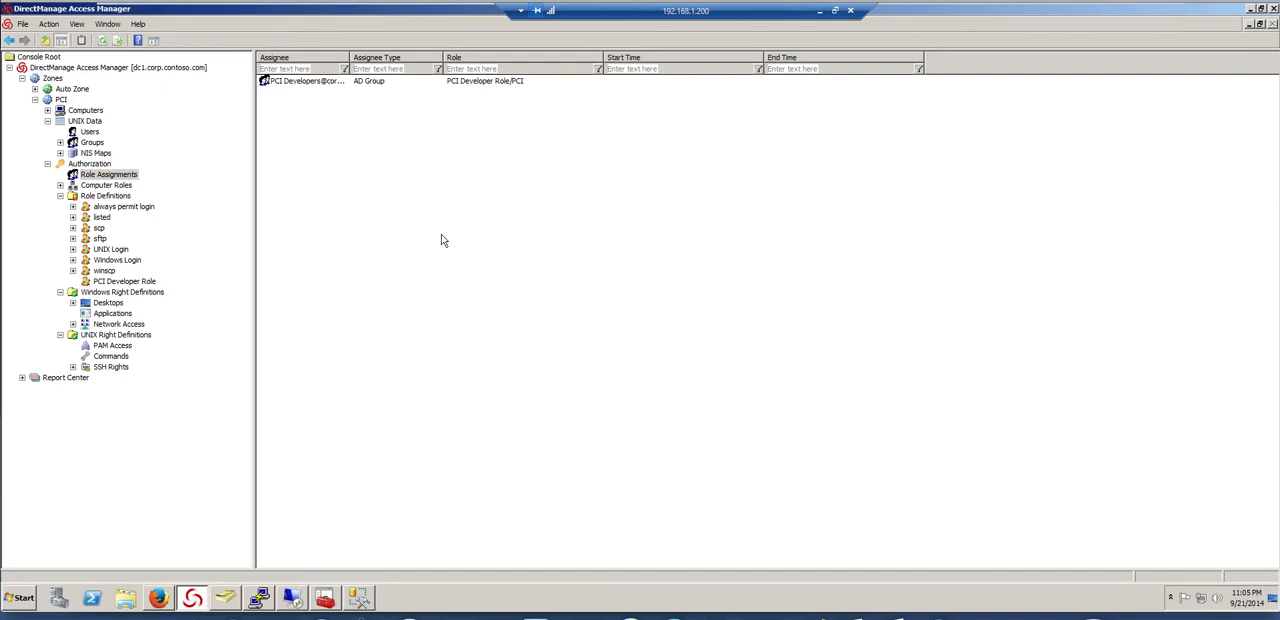
Check the PCI zone's UNIX users, and list the centrify directory in long format in the PuTTY root session on cen2
left_click(88, 132)
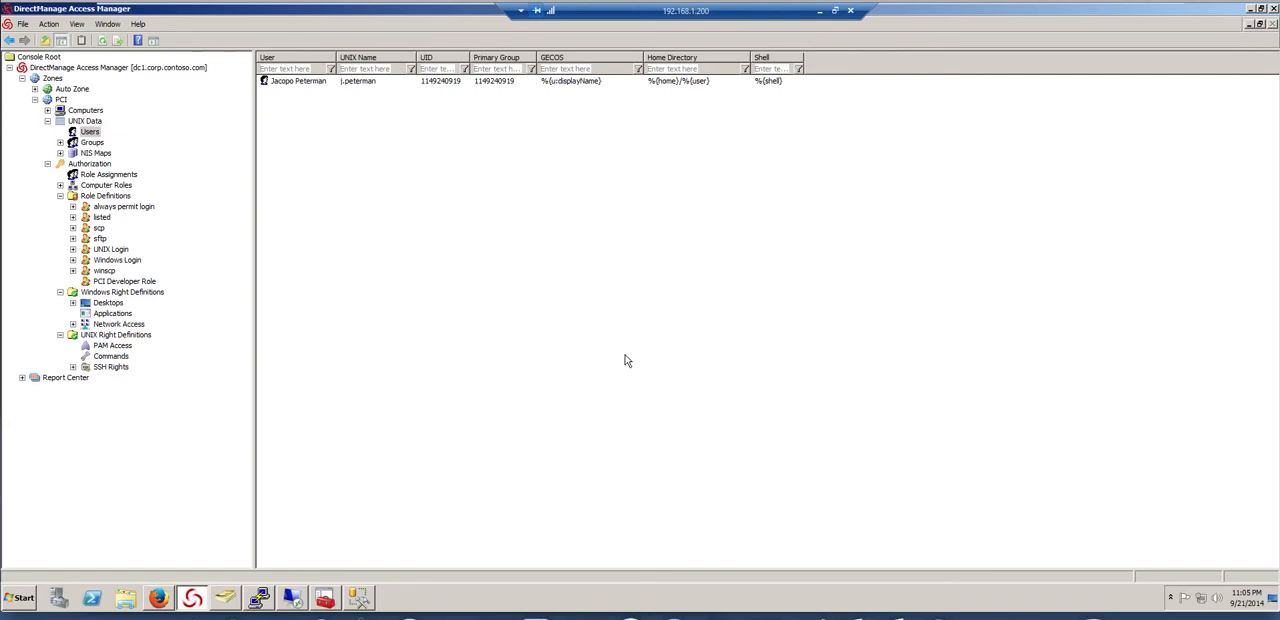
left_click(265, 597)
left_click(1010, 324)
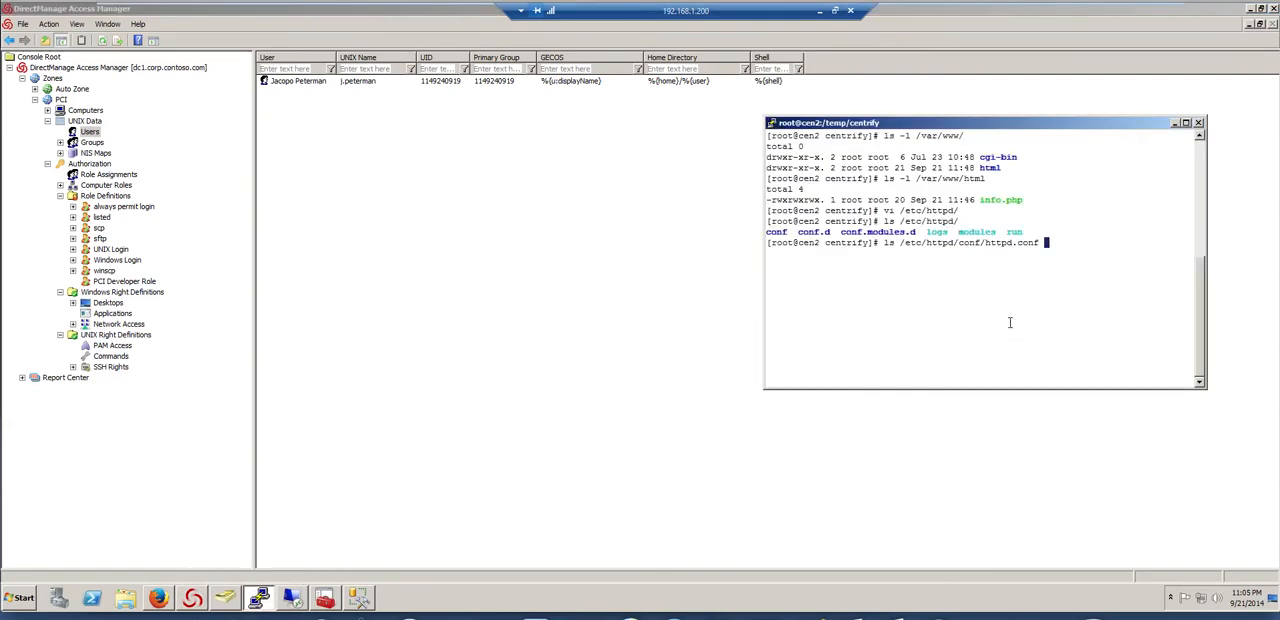
key("BackSpace")
key("BackSpace")
key("BackSpace")
key("BackSpace")
key("BackSpace")
key("BackSpace")
key("BackSpace")
key("BackSpace")
key("BackSpace")
key("BackSpace")
key("BackSpace")
key("BackSpace")
key("BackSpace")
key("BackSpace")
key("BackSpace")
key("BackSpace")
key("BackSpace")
key("BackSpace")
key("BackSpace")
key("BackSpace")
type("ls -l")
key("Return")
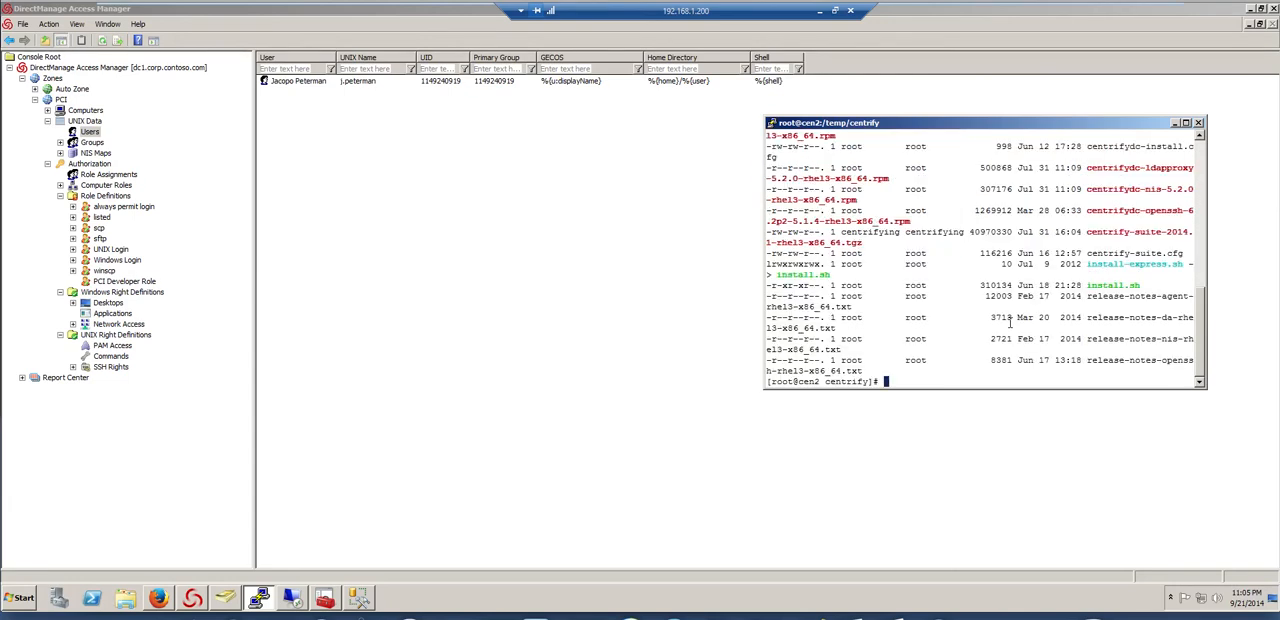
Try to run ./adcheck-rhel3-x86_64 against the domain corp.contoso.comf
type("add")
key("BackSpace")
key("BackSpace")
type("./adc")
key("Tab")
type("corp.contoso.comf")
key("Return")
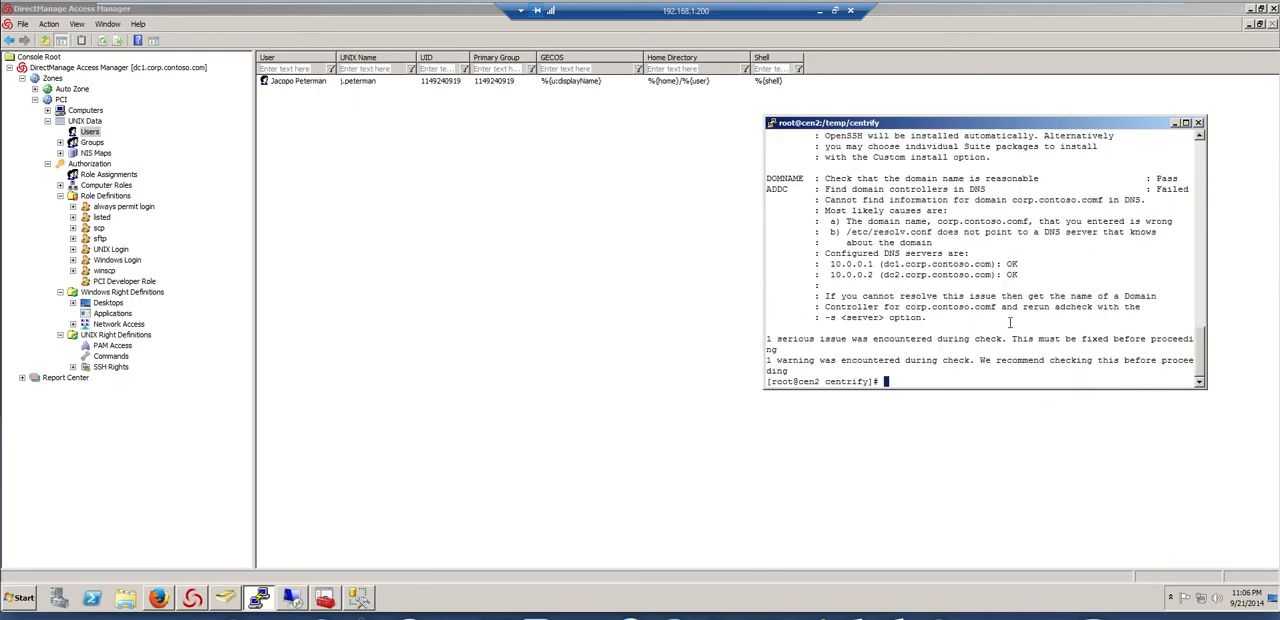
Run the adcheck command again with the domain corrected to corp.contoso.com, and enlarge the terminal window
key("Up")
key("Return")
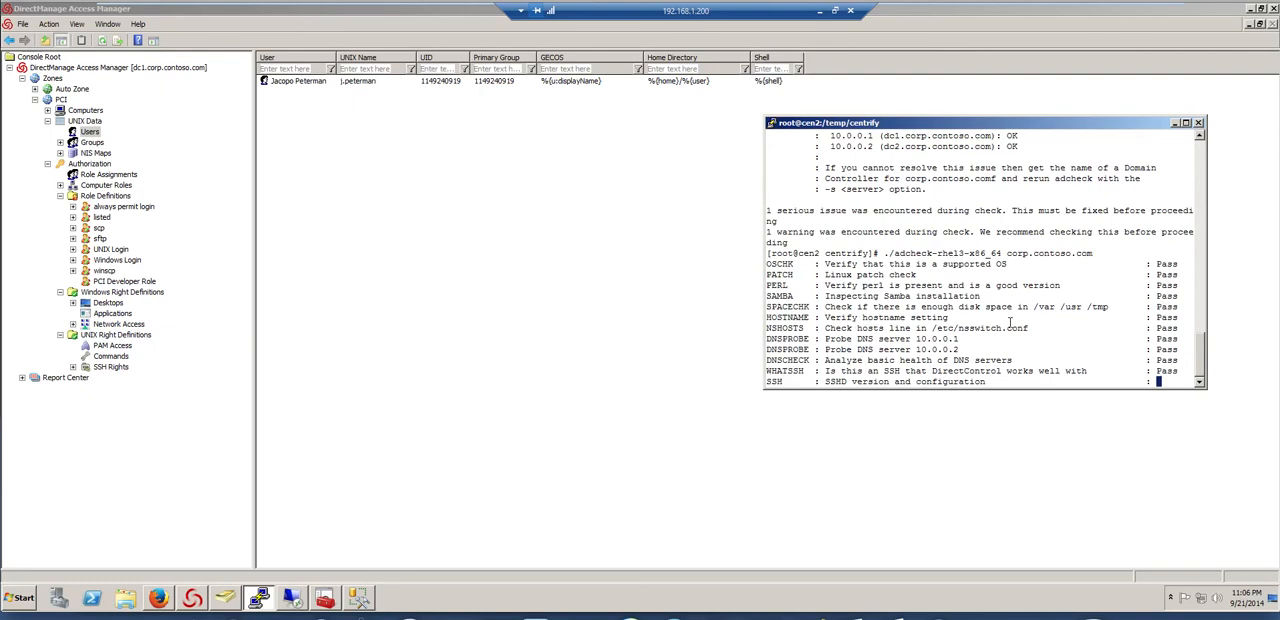
left_click_drag(1207, 392, 1243, 557)
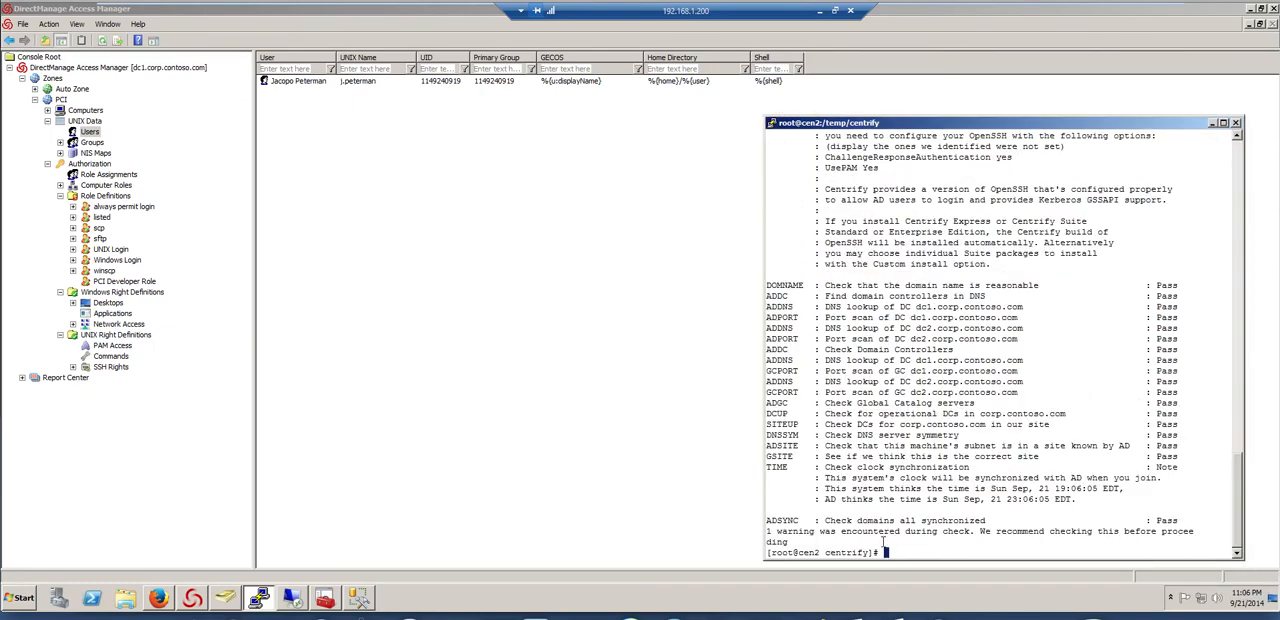
Install the centrifydc-5.2.0-rhel3-x86_64.rpm package on cen2 with rpm -ivh
type("rpm -ivh centrify")
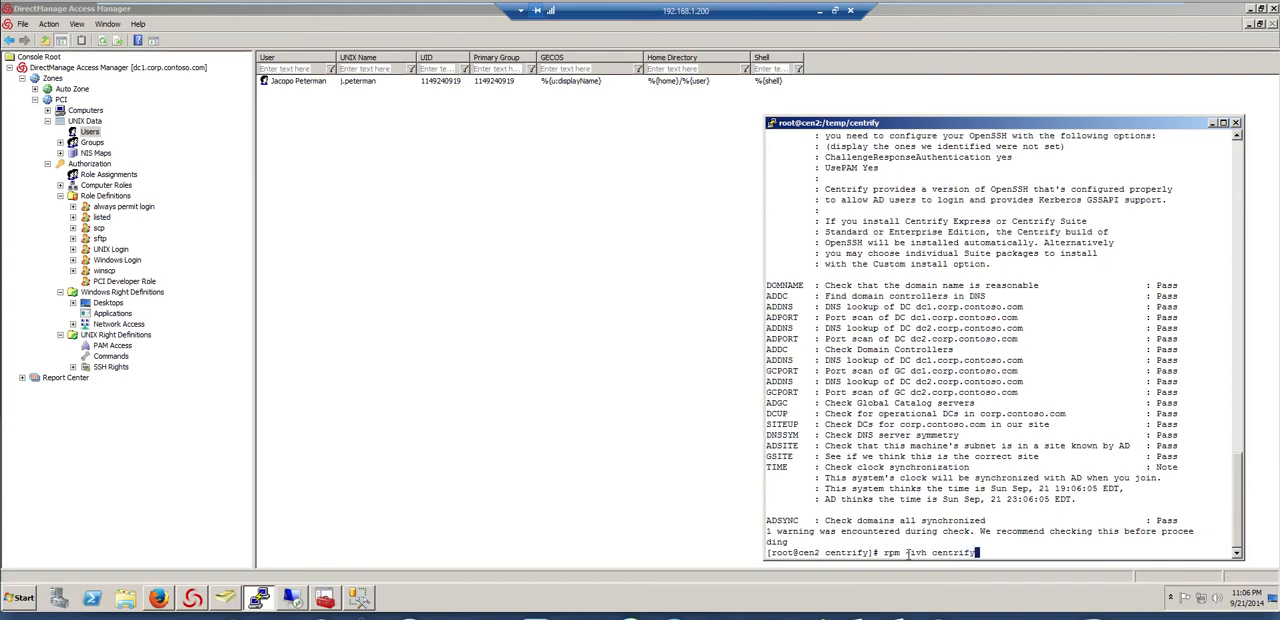
key("Tab")
key("Tab")
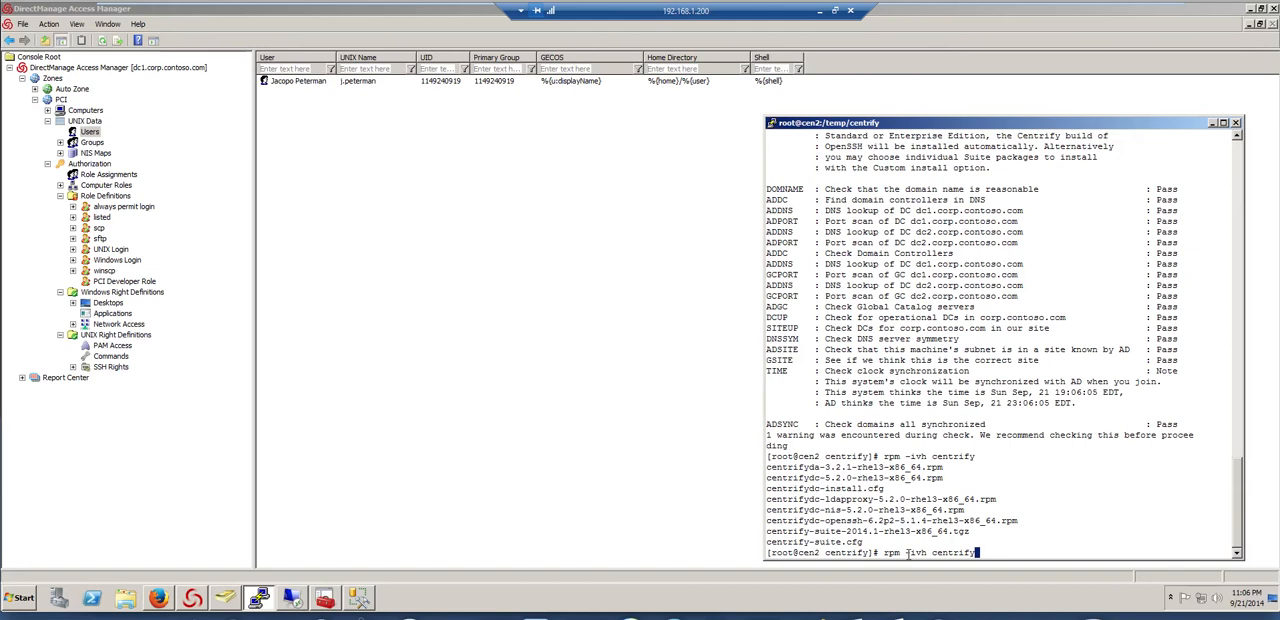
type("dc-5.2.0-rhel3-x86_64.rpm")
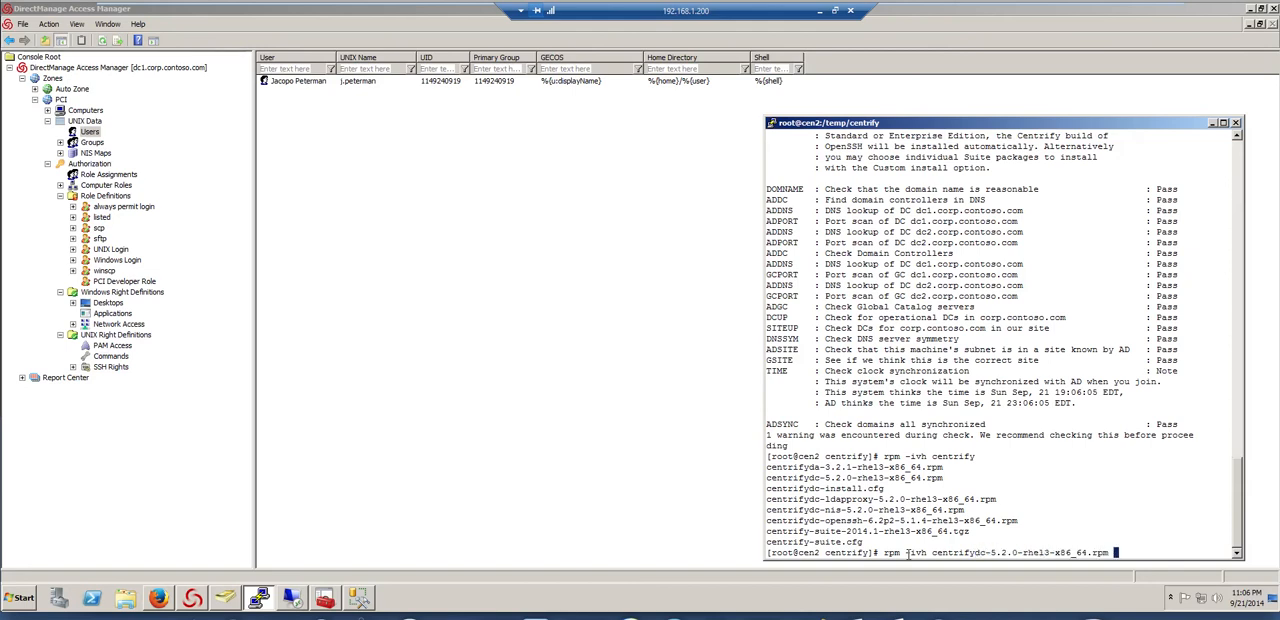
key("Return")
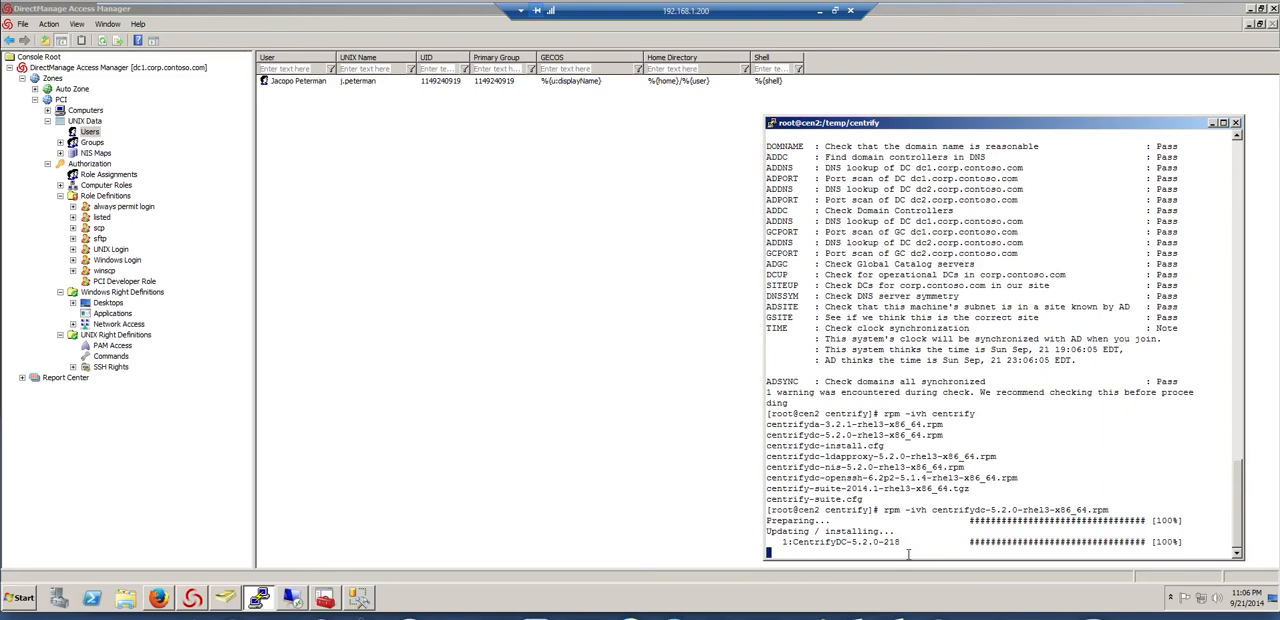
Switch to the app2 remote desktop session and open the c$ share of app1 through Run
left_click(283, 601)
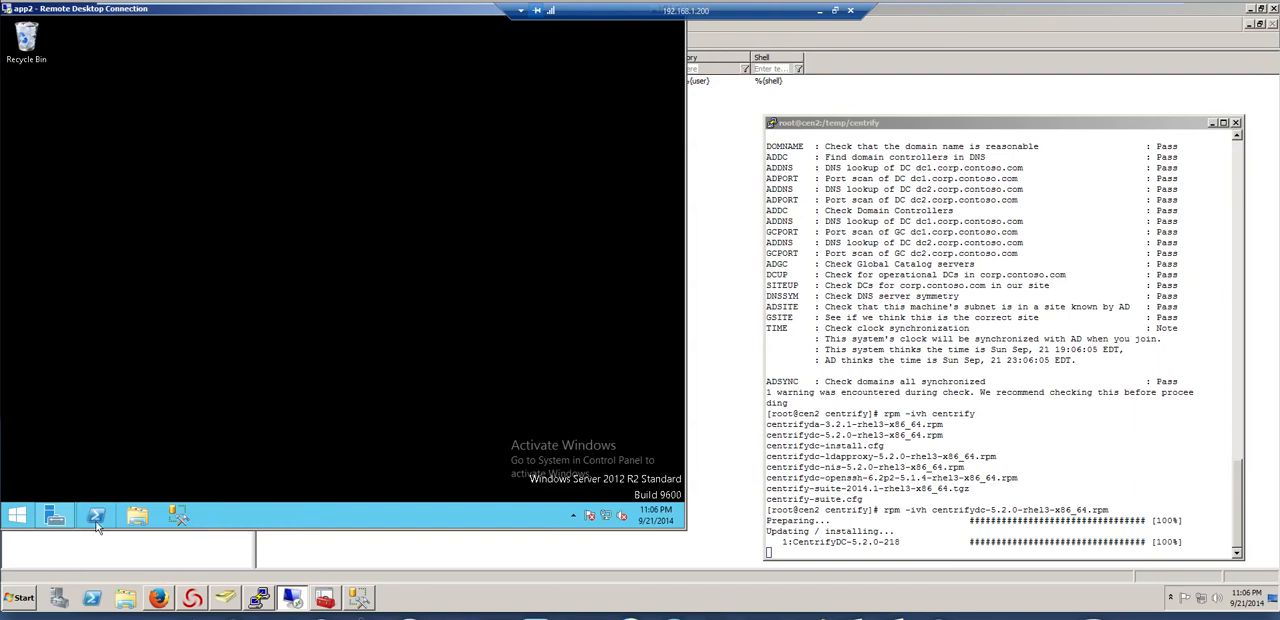
right_click(18, 515)
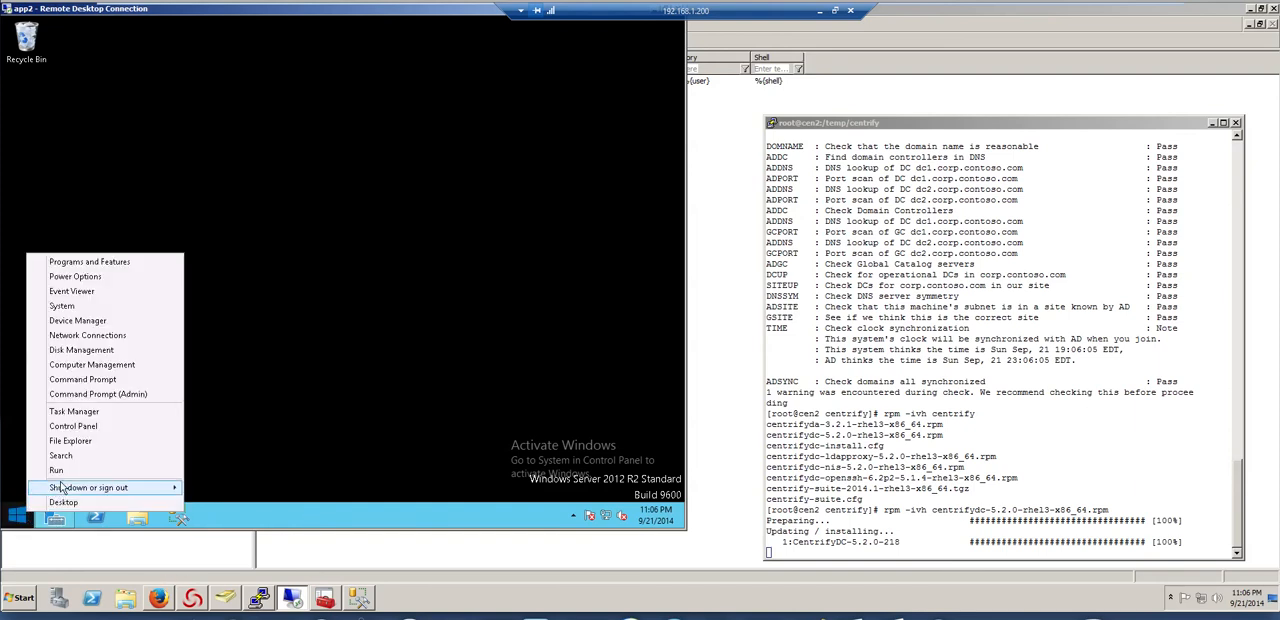
left_click(58, 470)
type("\\app")
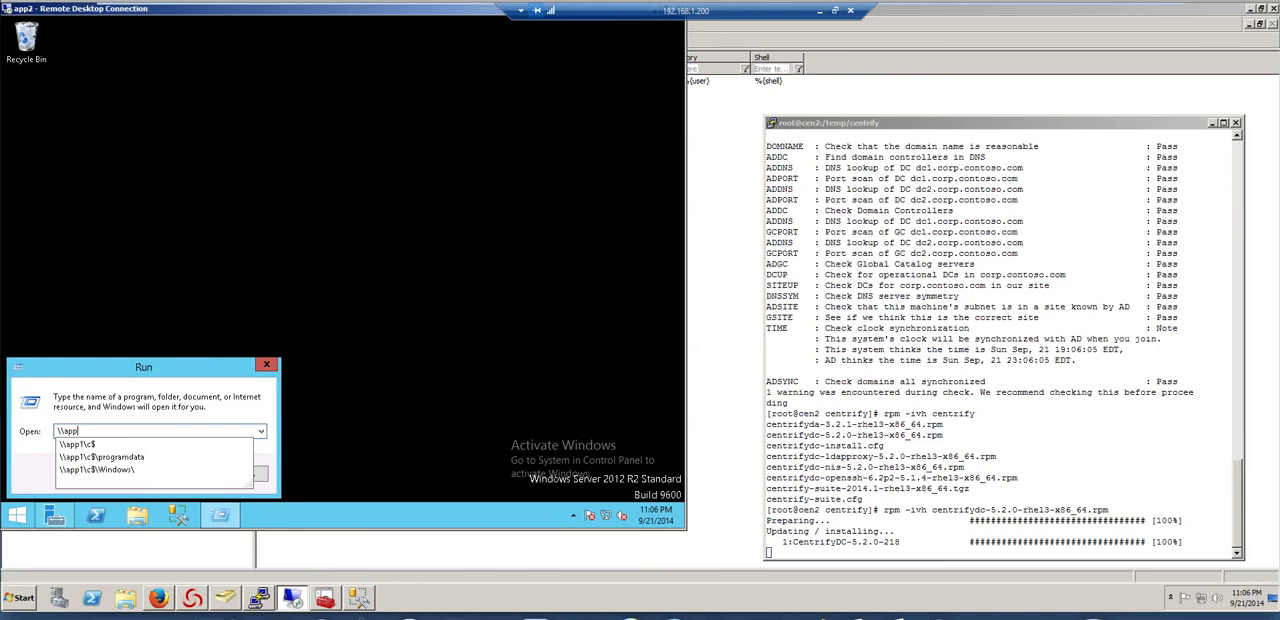
key("Down")
key("Return")
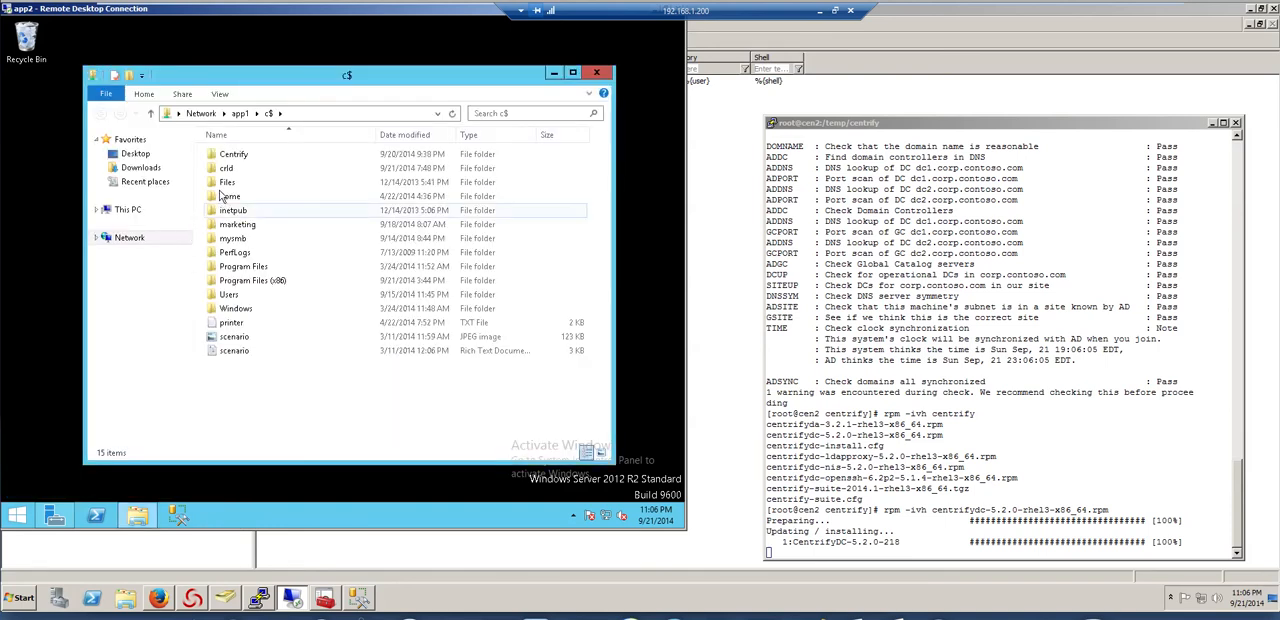
Browse to the Centrify\Suite 2014.1\Agent folder and launch the Centrify Windows Agent64 Windows Installer package
double_click(230, 155)
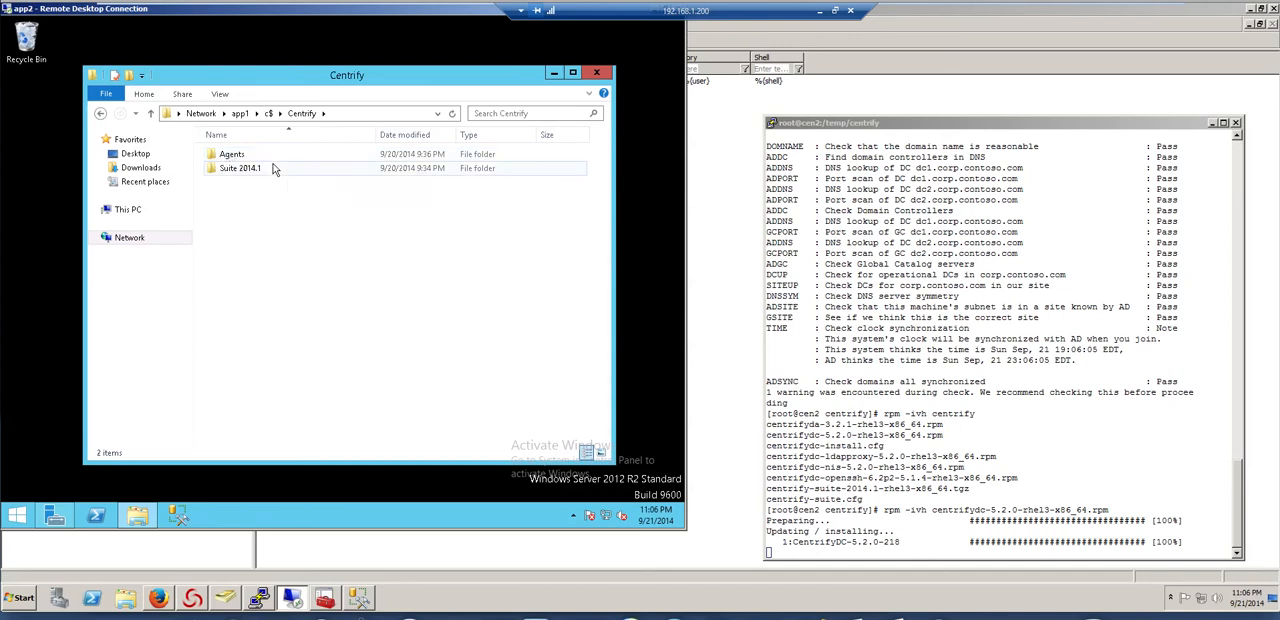
double_click(235, 155)
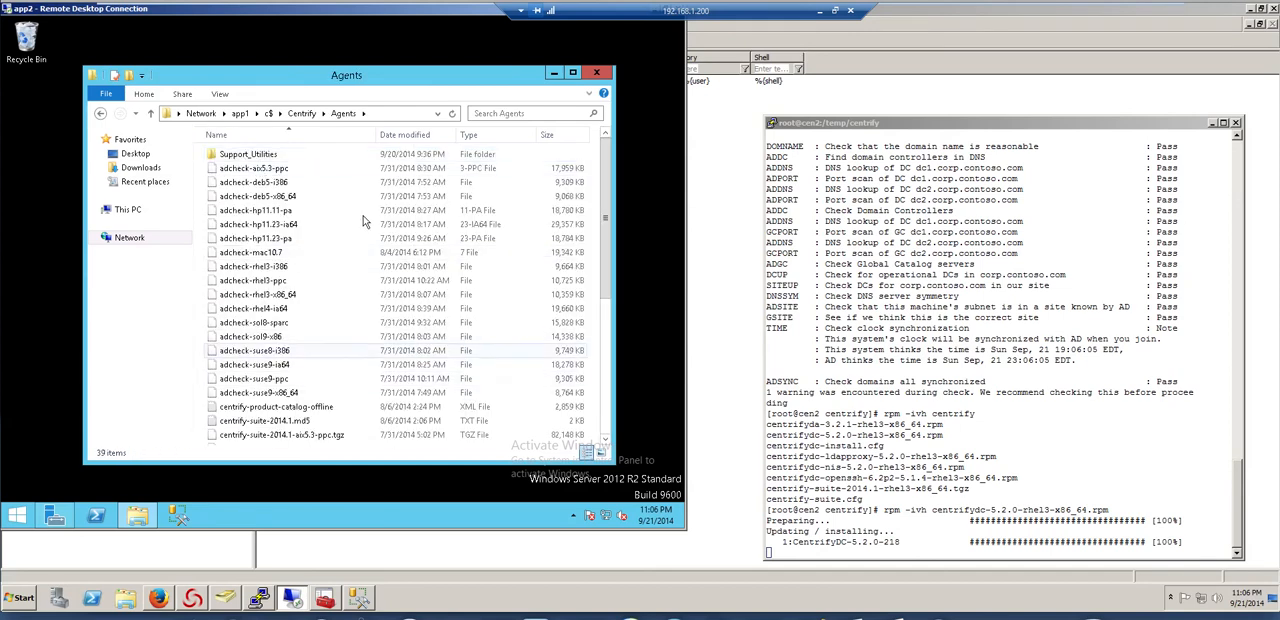
left_click(101, 114)
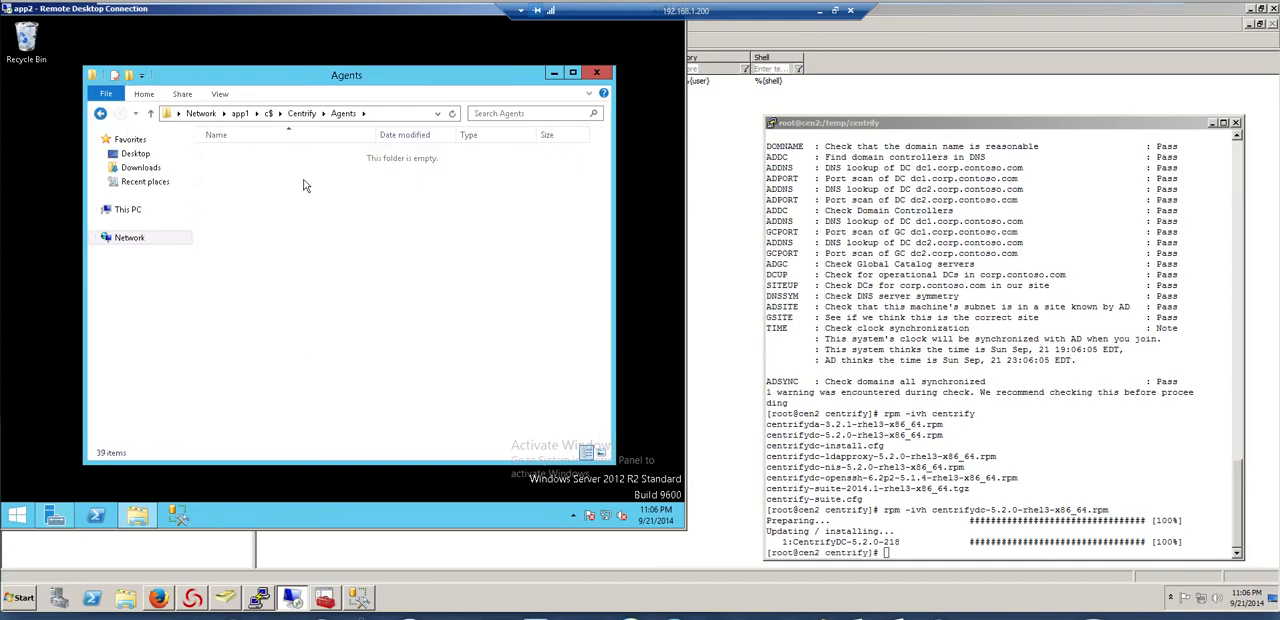
double_click(252, 170)
double_click(247, 158)
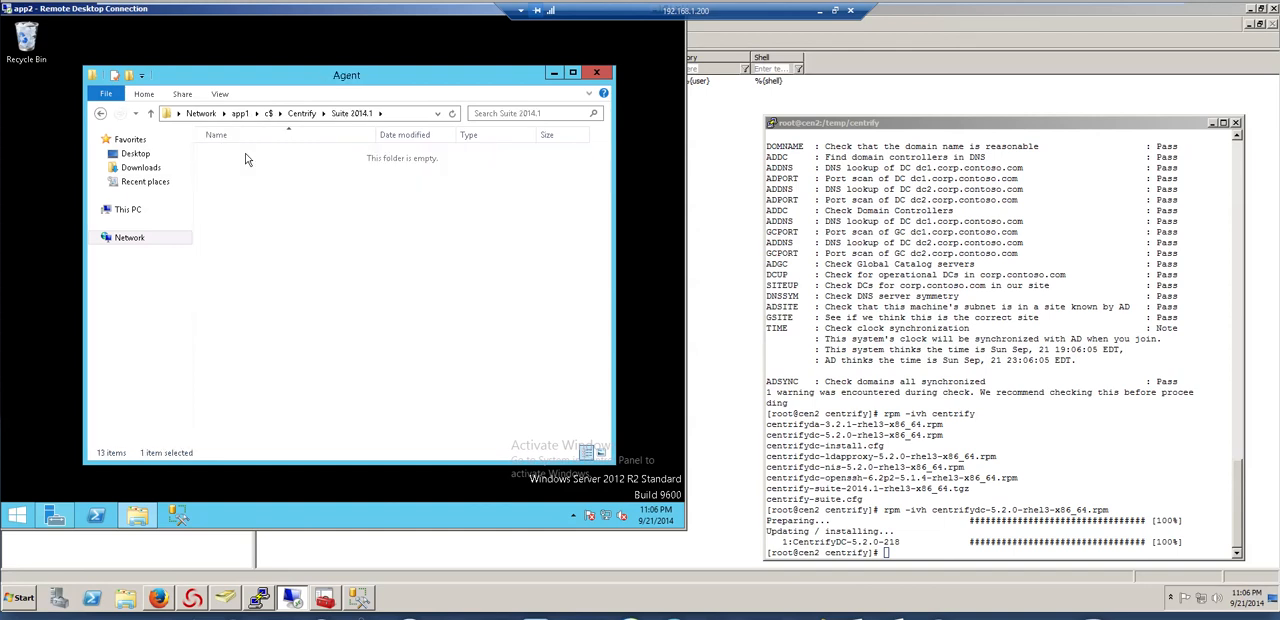
left_click(268, 168)
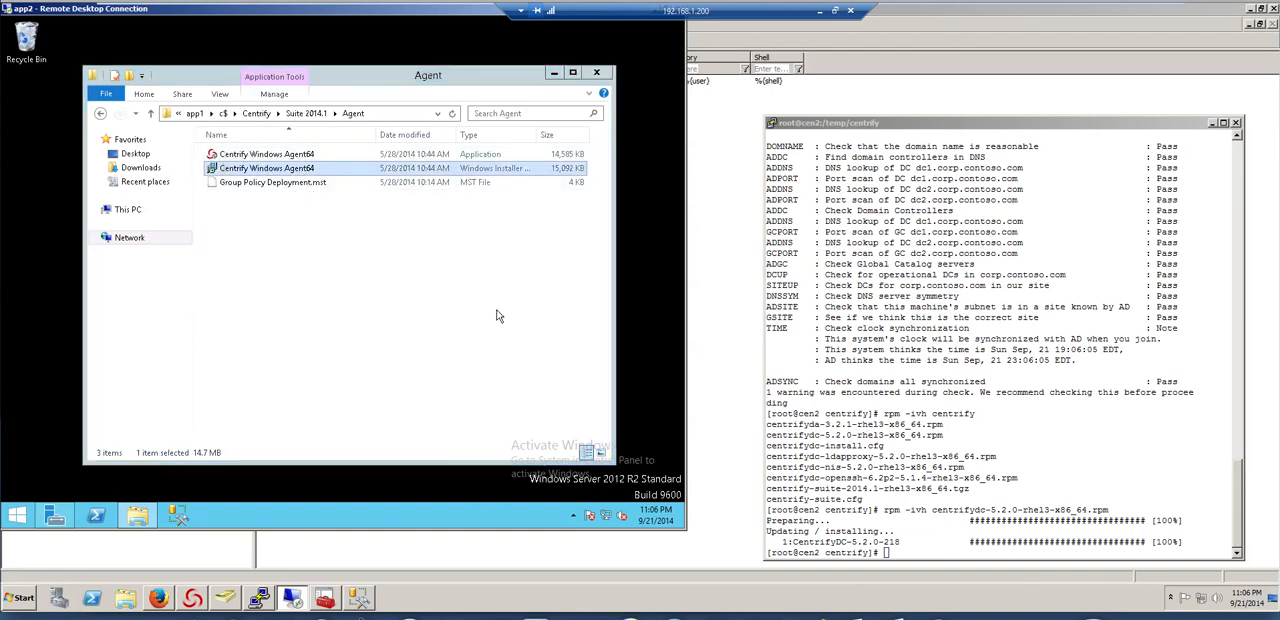
key("Return")
left_click(376, 290)
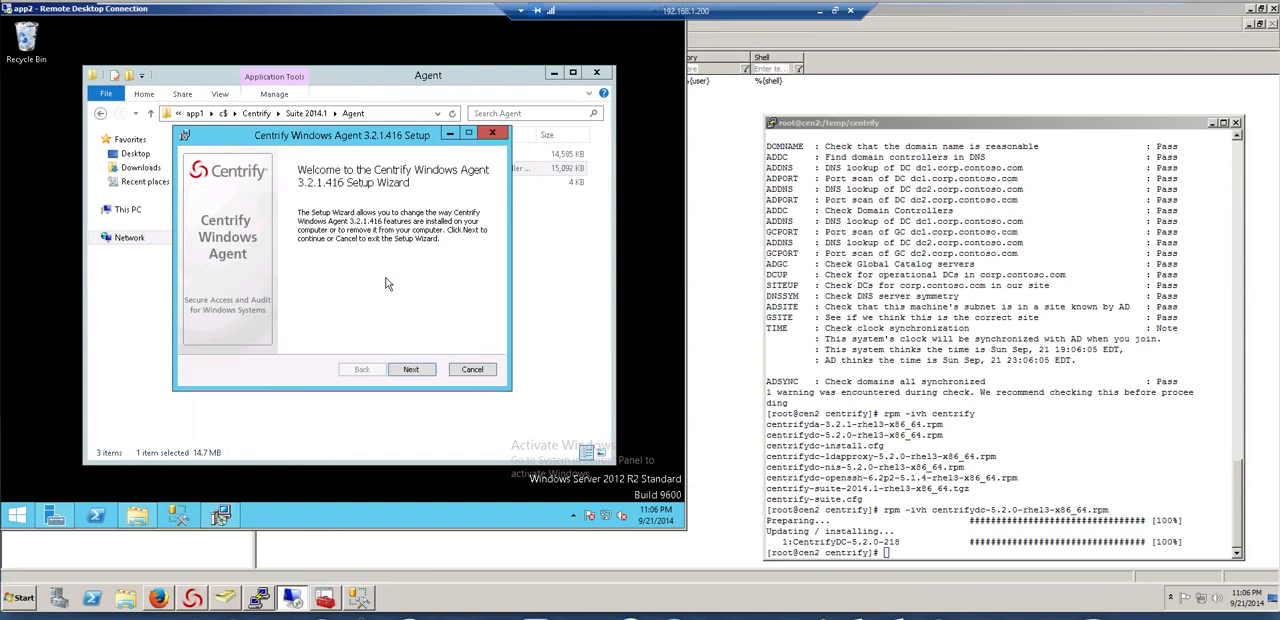
Change the Centrify Windows Agent installation to include the Access feature, and start applying the change
left_click(418, 371)
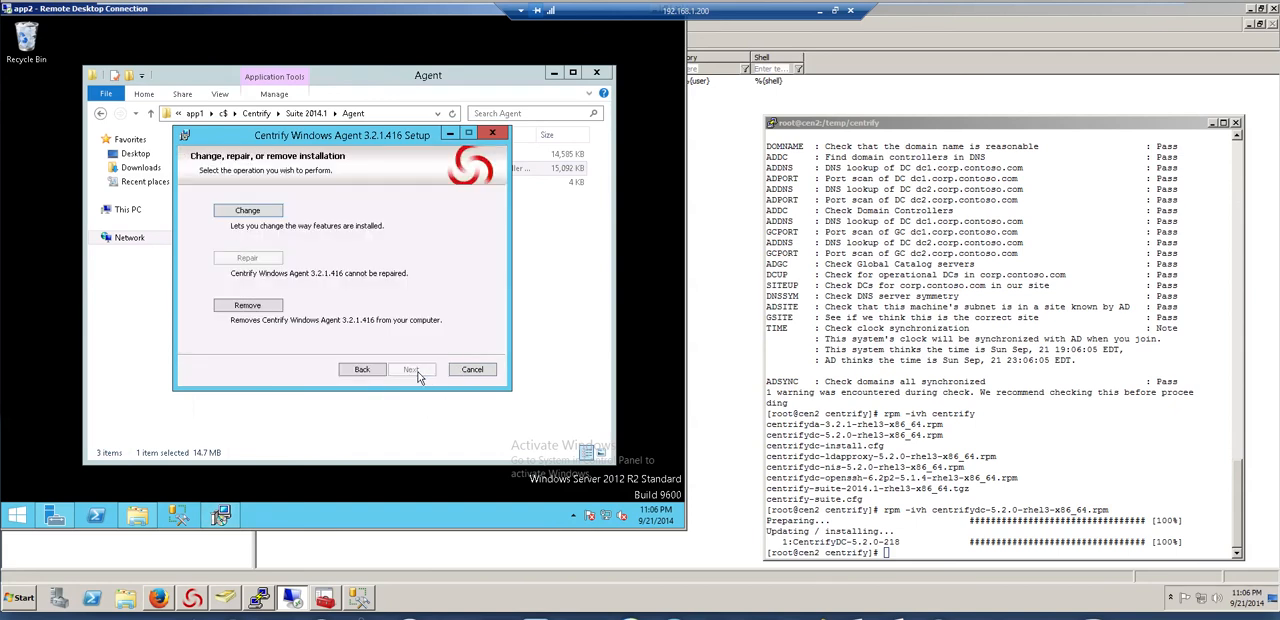
left_click(264, 212)
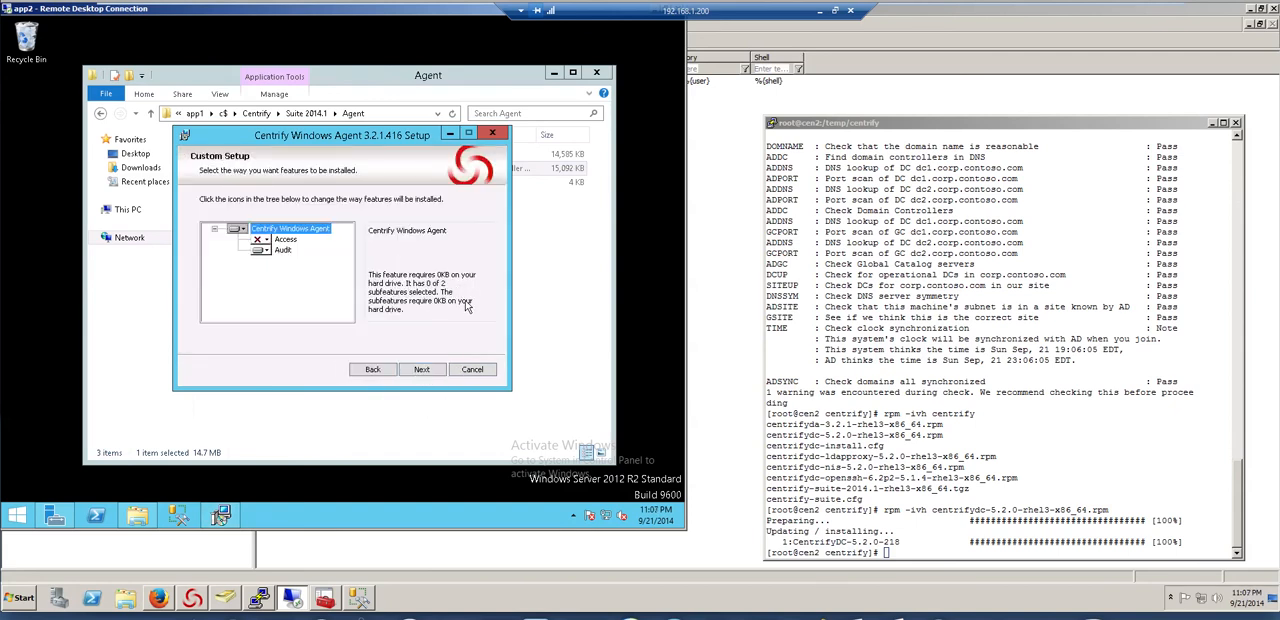
left_click(262, 241)
left_click(300, 253)
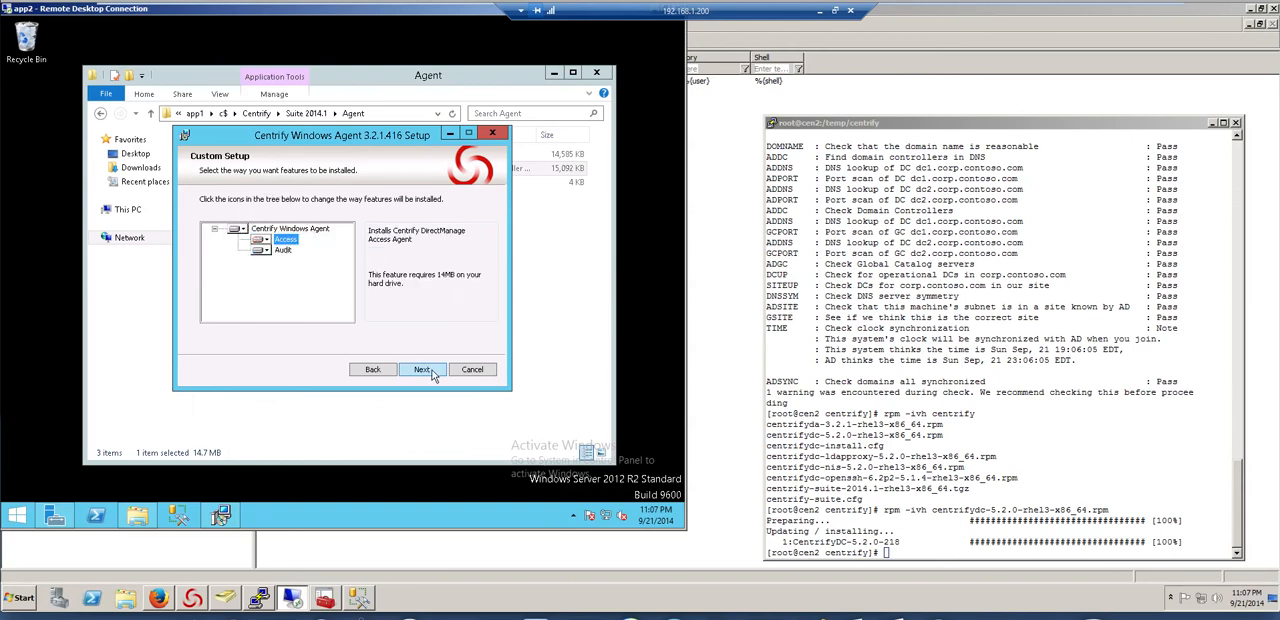
left_click(431, 373)
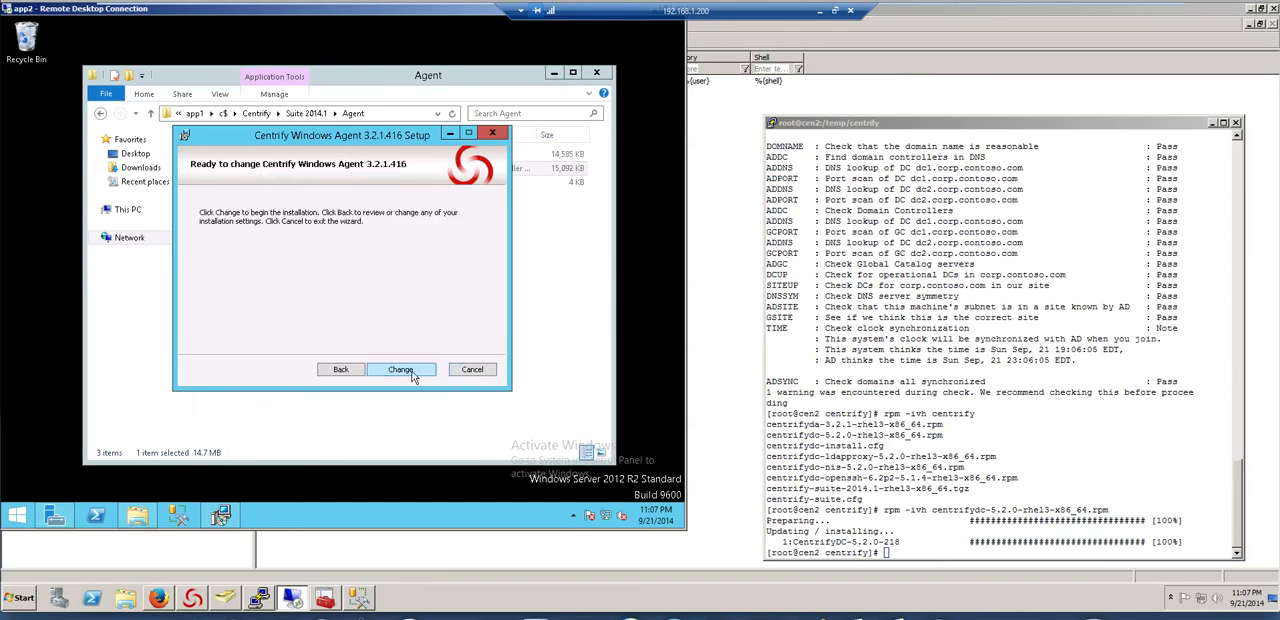
left_click(413, 375)
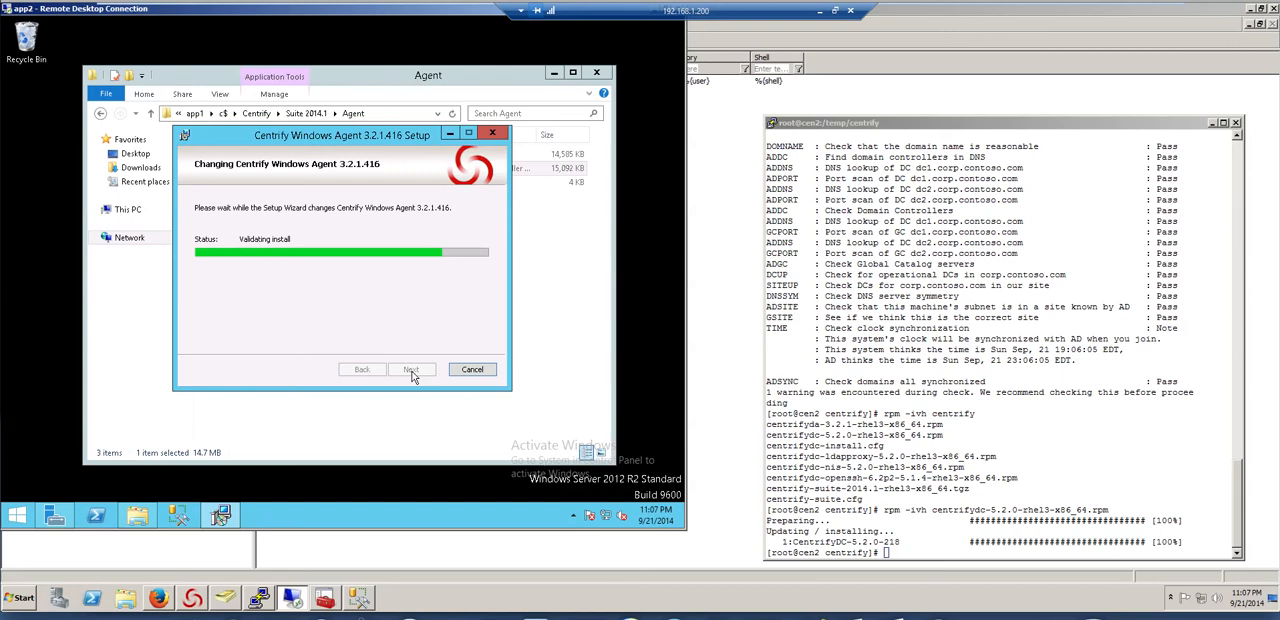
Try to join cen2 to corp.contoso.com with adjoin, using zone PCI, container "ou=servers,ou=unix", the administrator's username and the -V option
left_click(950, 553)
type("adjoin ")
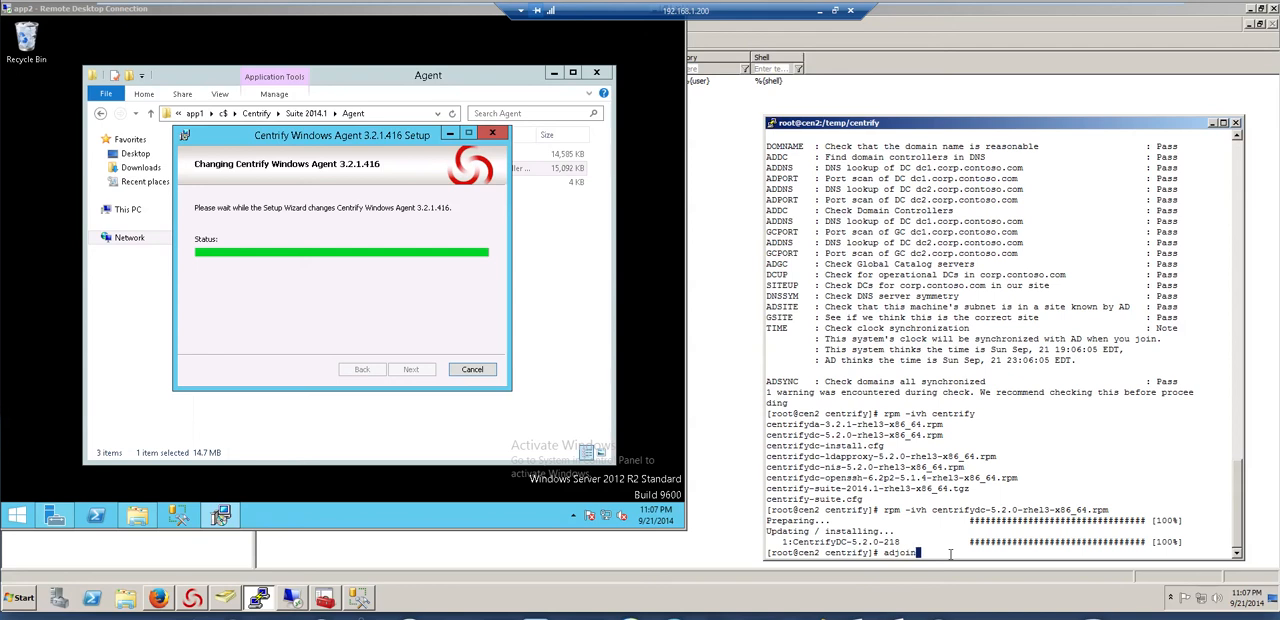
type("-z P")
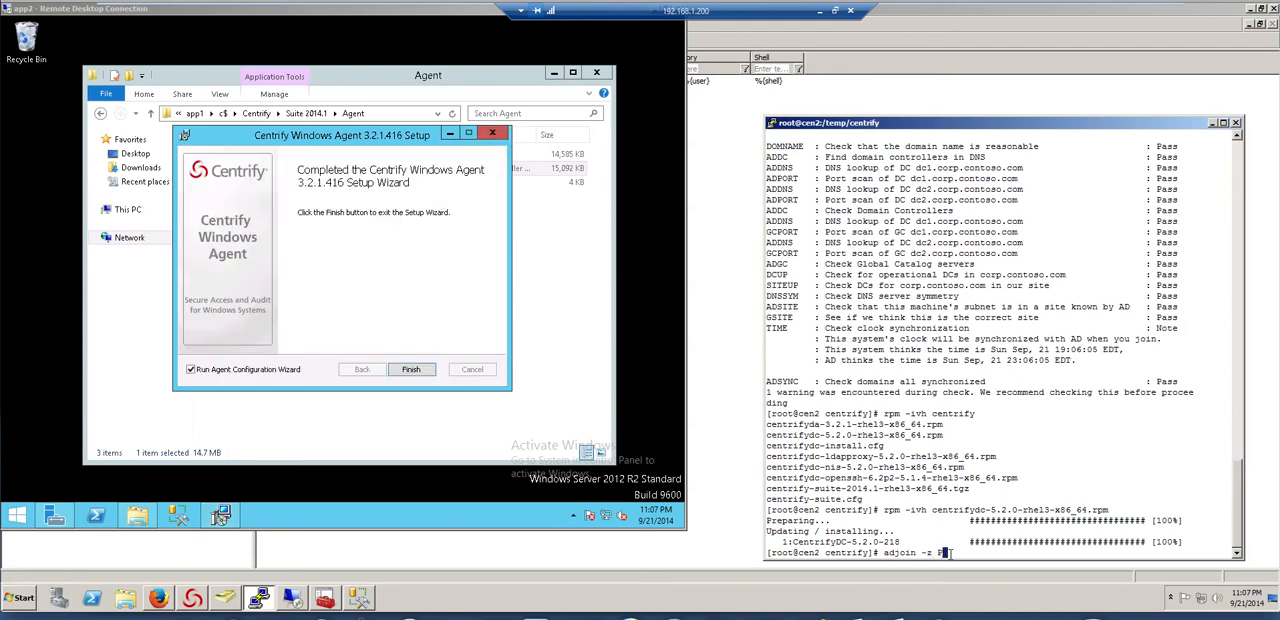
type("CI -c \"ou=servers,ou=unix")
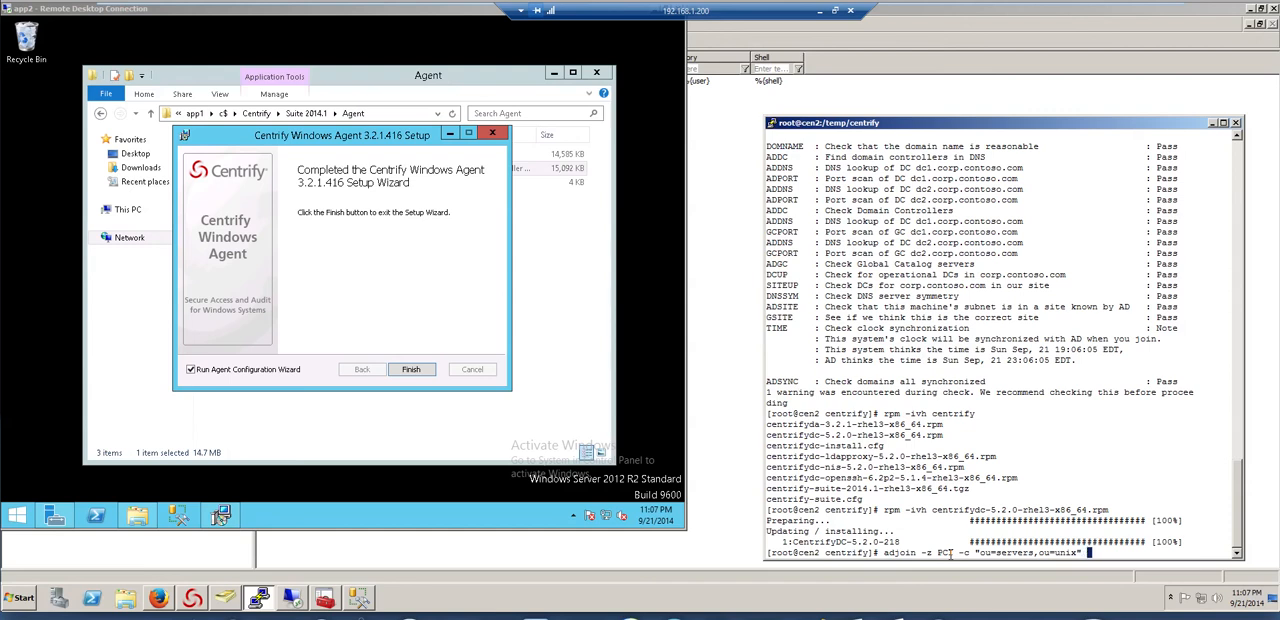
type("\" -u jerry.seinfeld -V corp.contoso")
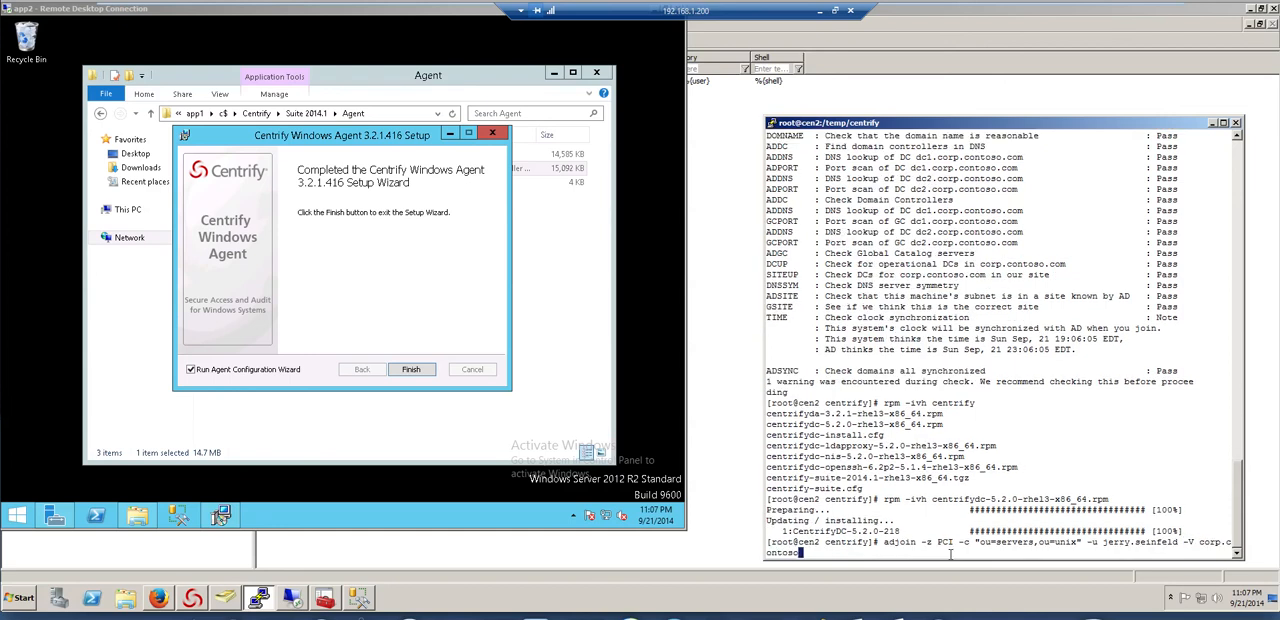
type(".com")
key("Return")
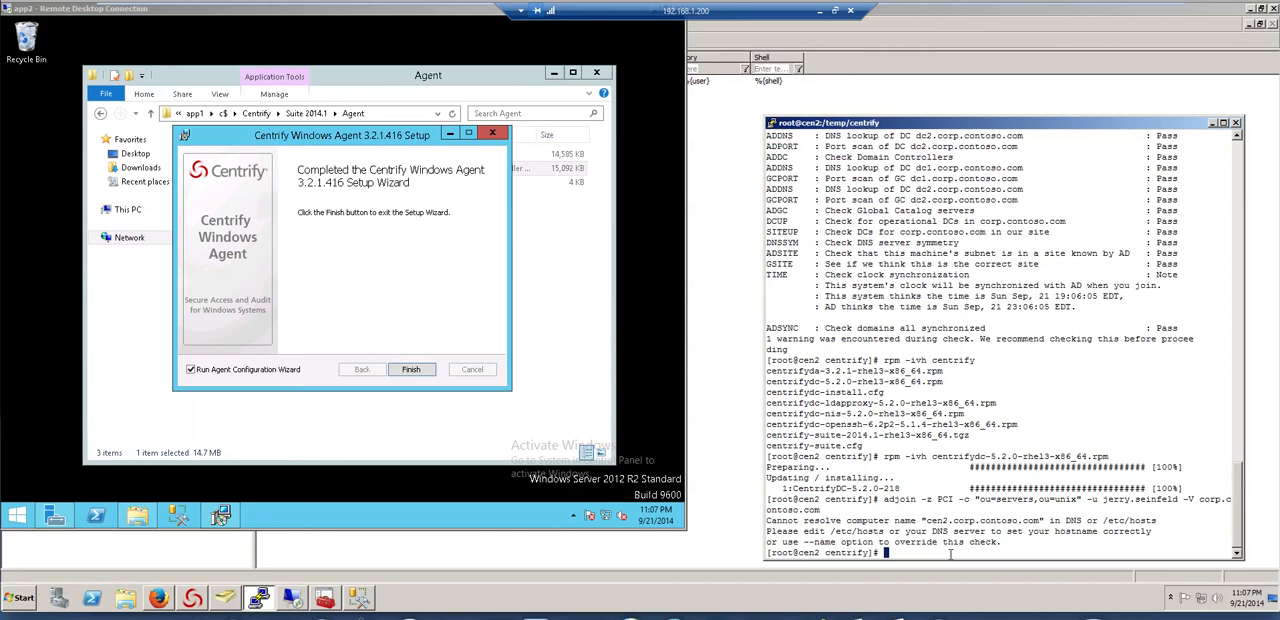
Open DNS Manager from the administrative tools and show the corp.contoso.com forward lookup zone of dc1
left_click(418, 586)
left_click(20, 600)
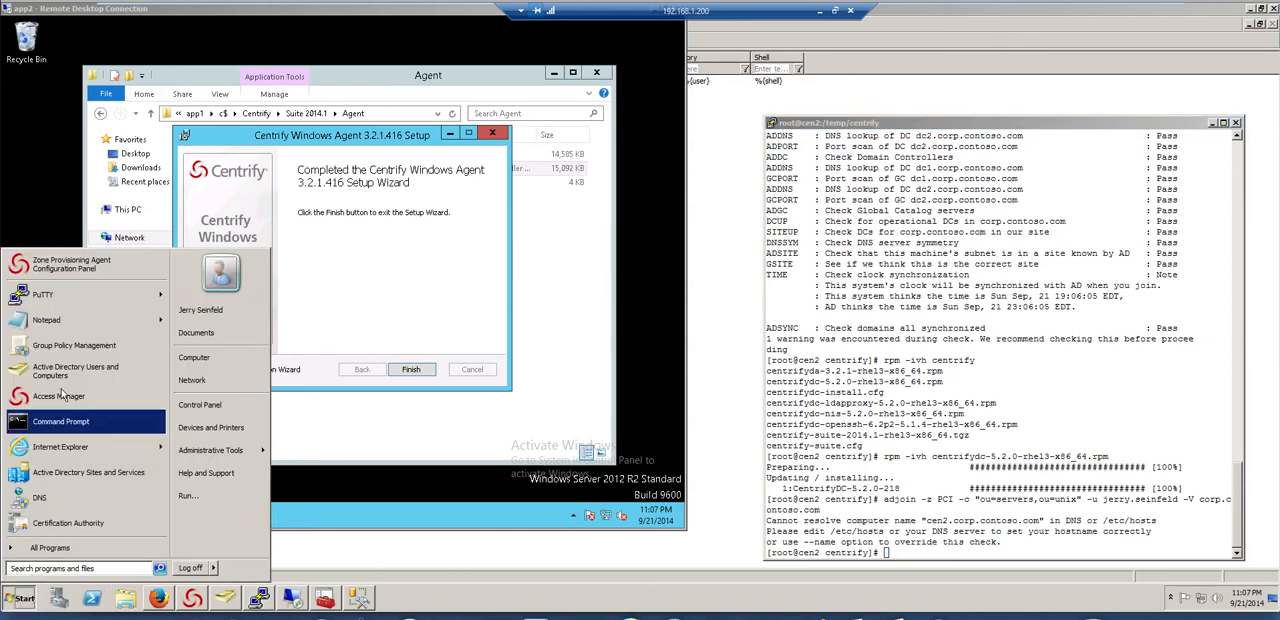
left_click(60, 548)
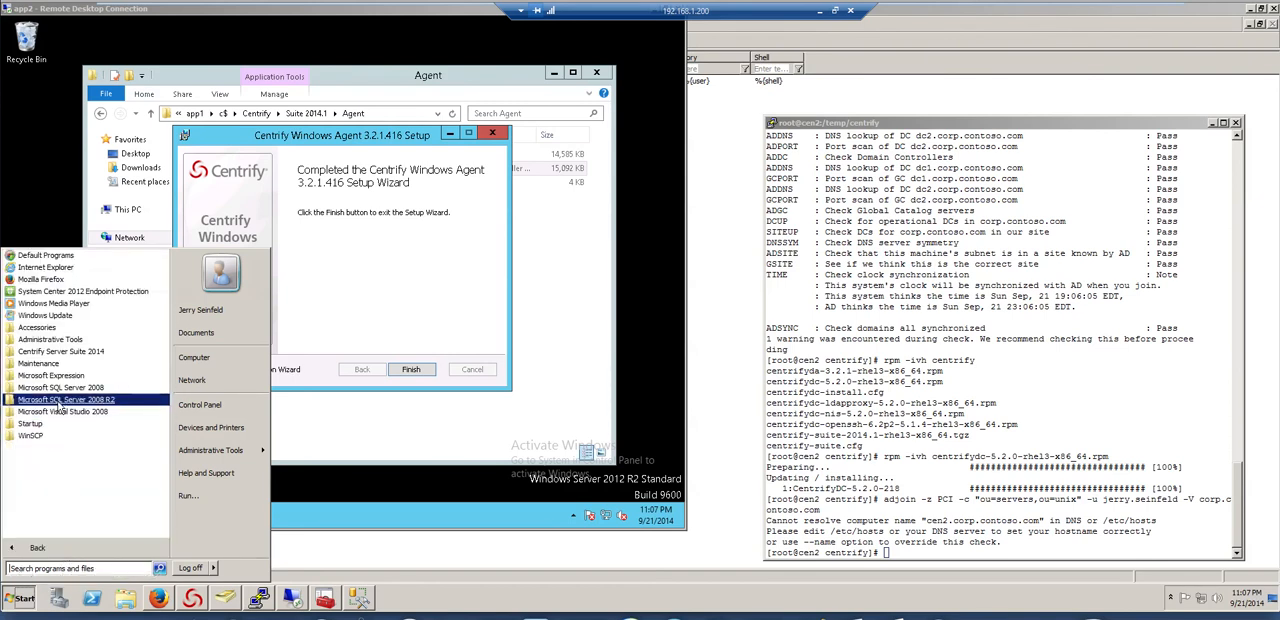
left_click(55, 339)
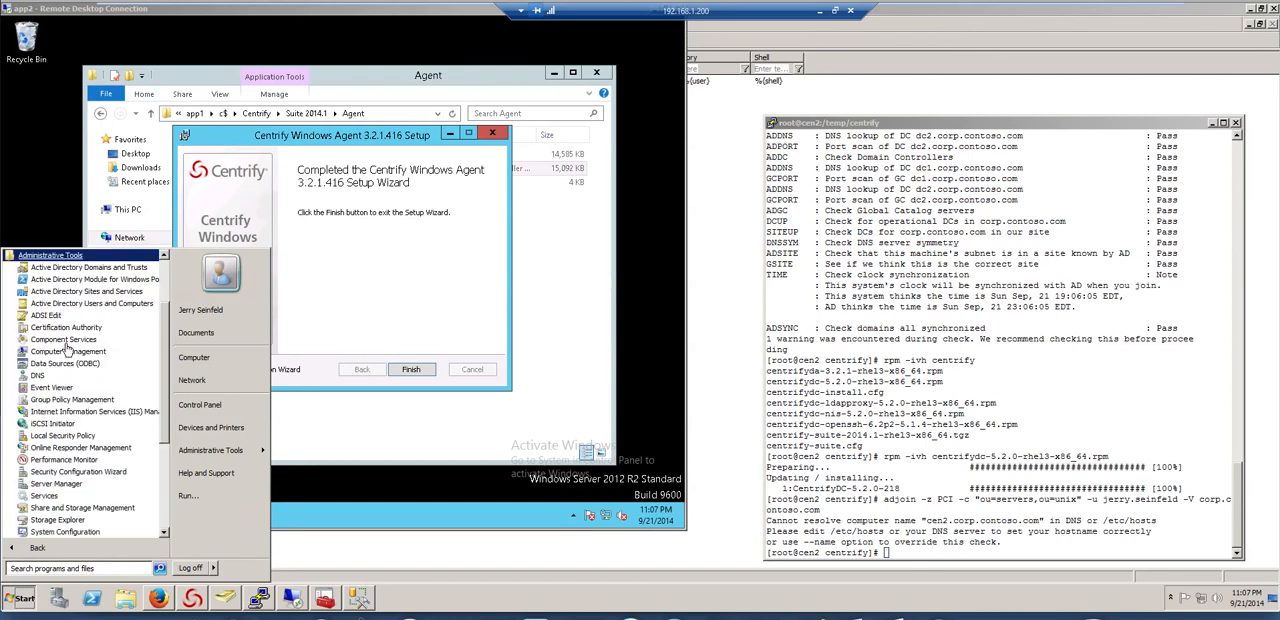
left_click(40, 378)
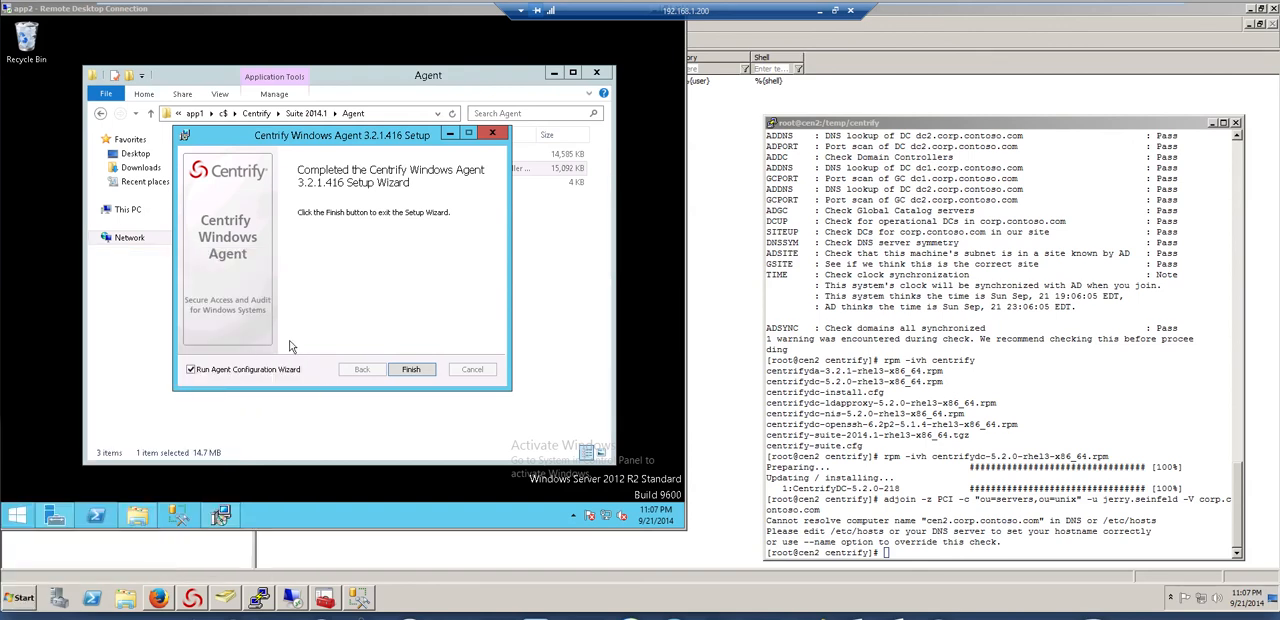
double_click(215, 183)
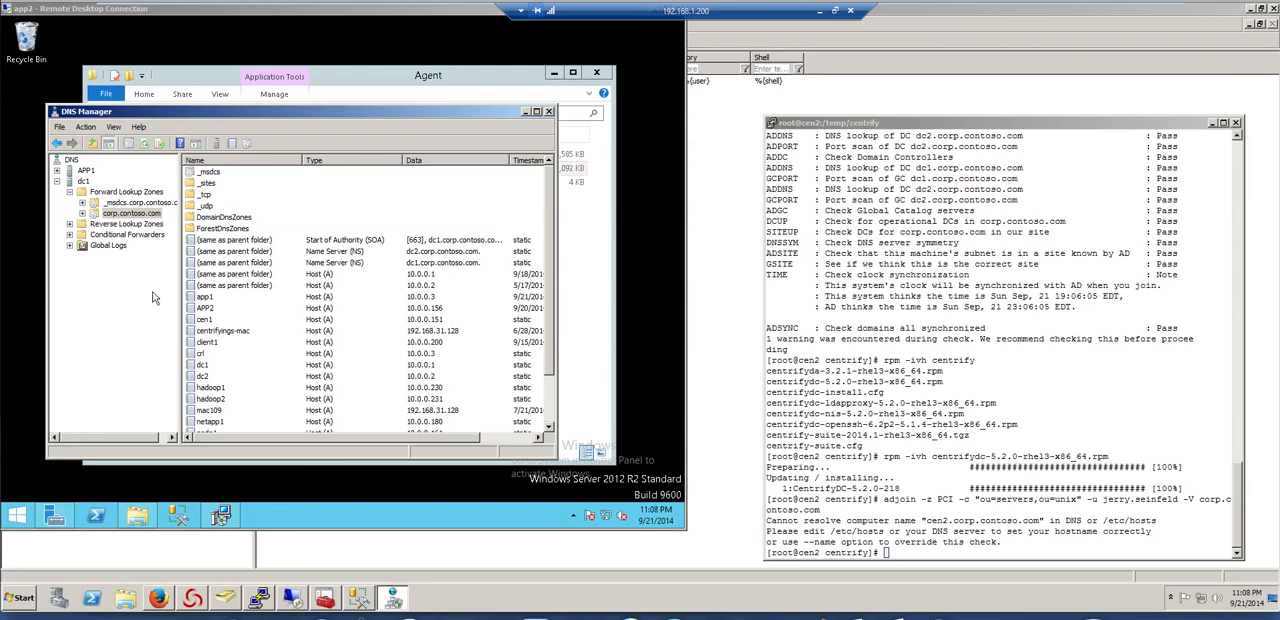
Add a host (A) record named cen2 with its IP address and an associated PTR record to the corp.contoso.com zone
right_click(121, 218)
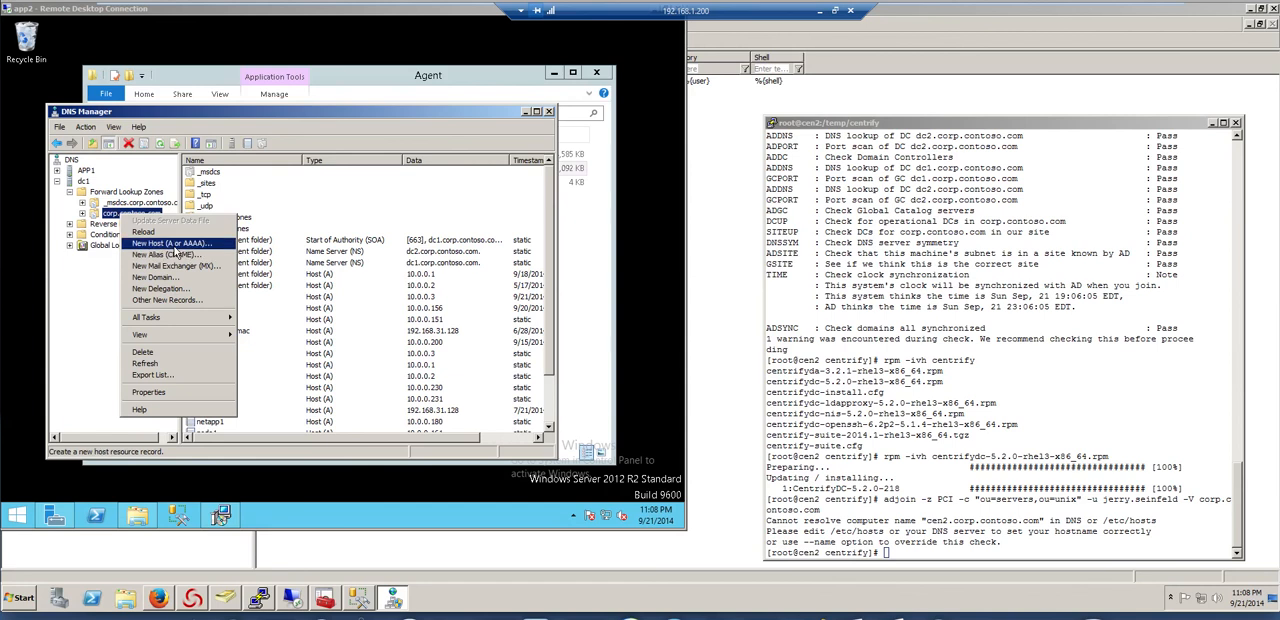
left_click(174, 248)
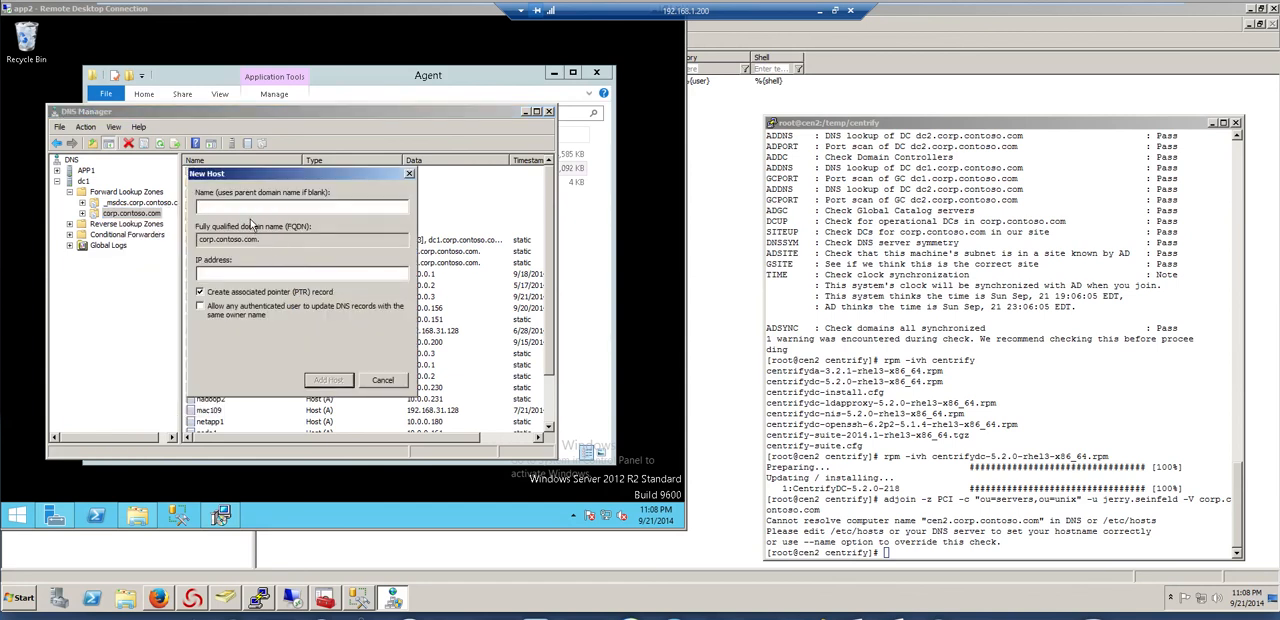
type("cen2")
key("Tab")
key("Tab")
type("10.0.0.2")
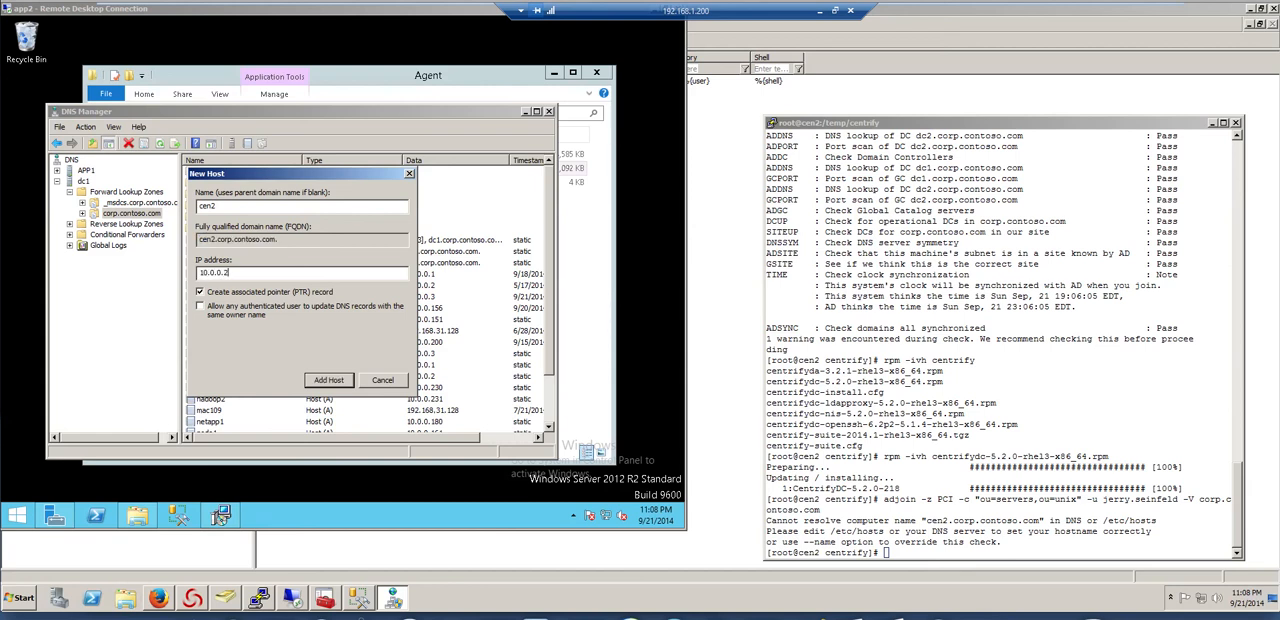
key("BackSpace")
key("BackSpace")
type("15")
left_click(329, 380)
key("Return")
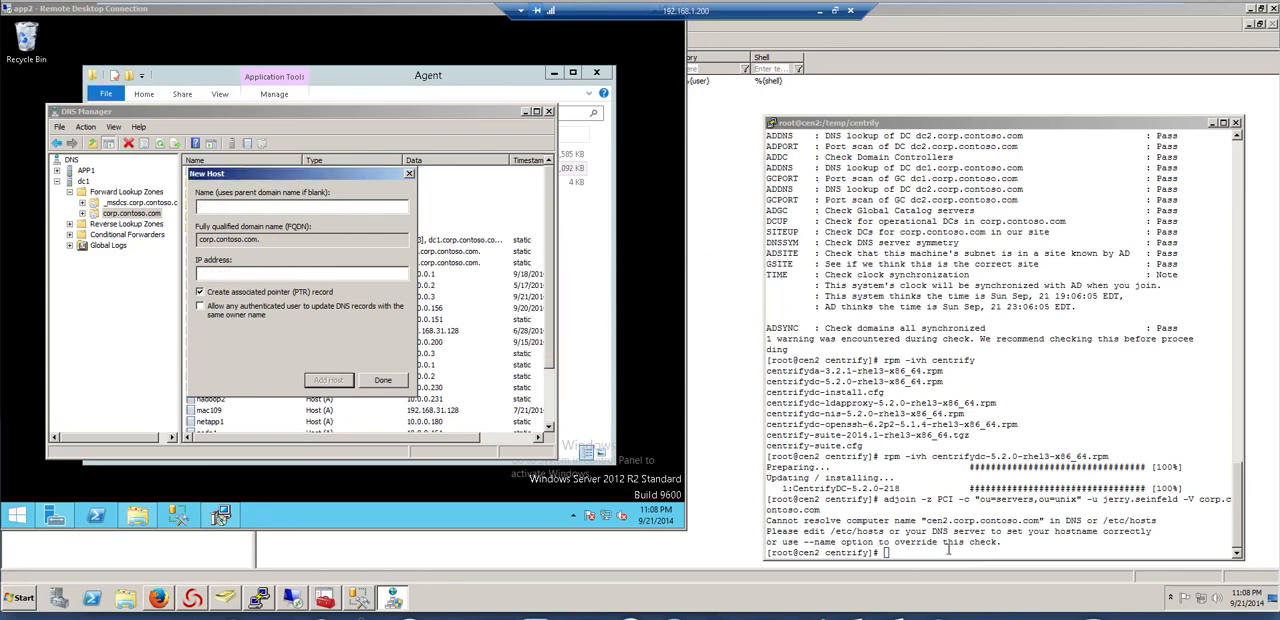
Rerun the adjoin command to join cen2 to corp.contoso.com in the PCI zone, and enter the administrator's password
left_click(947, 553)
key("Up")
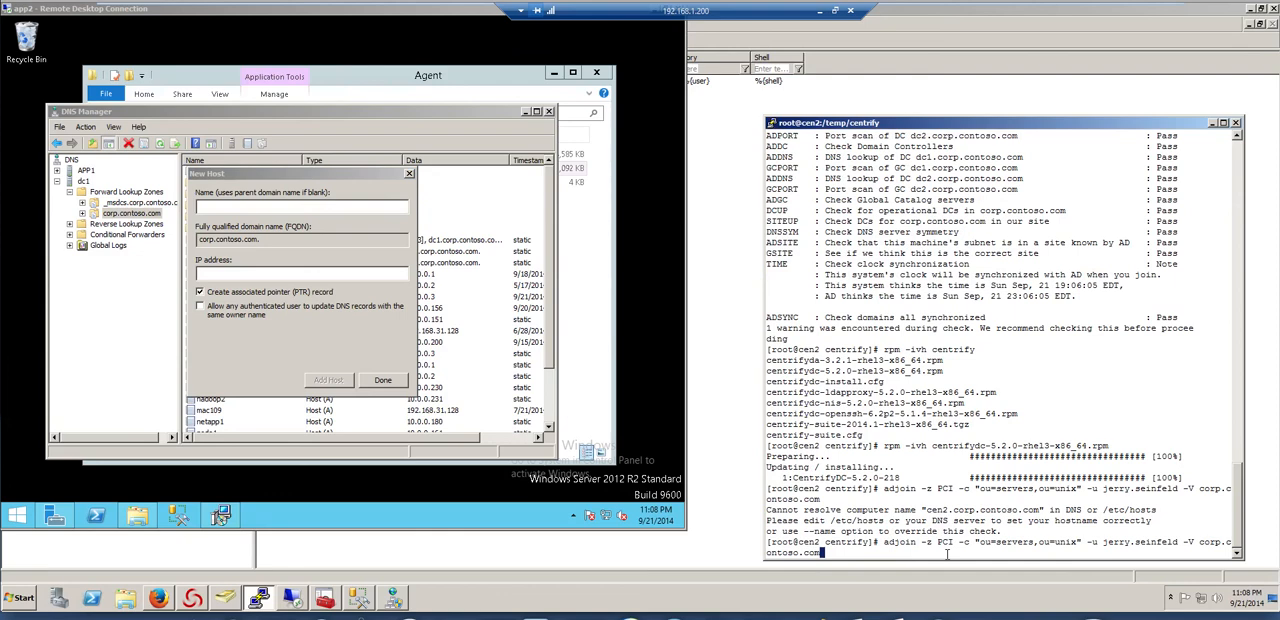
key("Return")
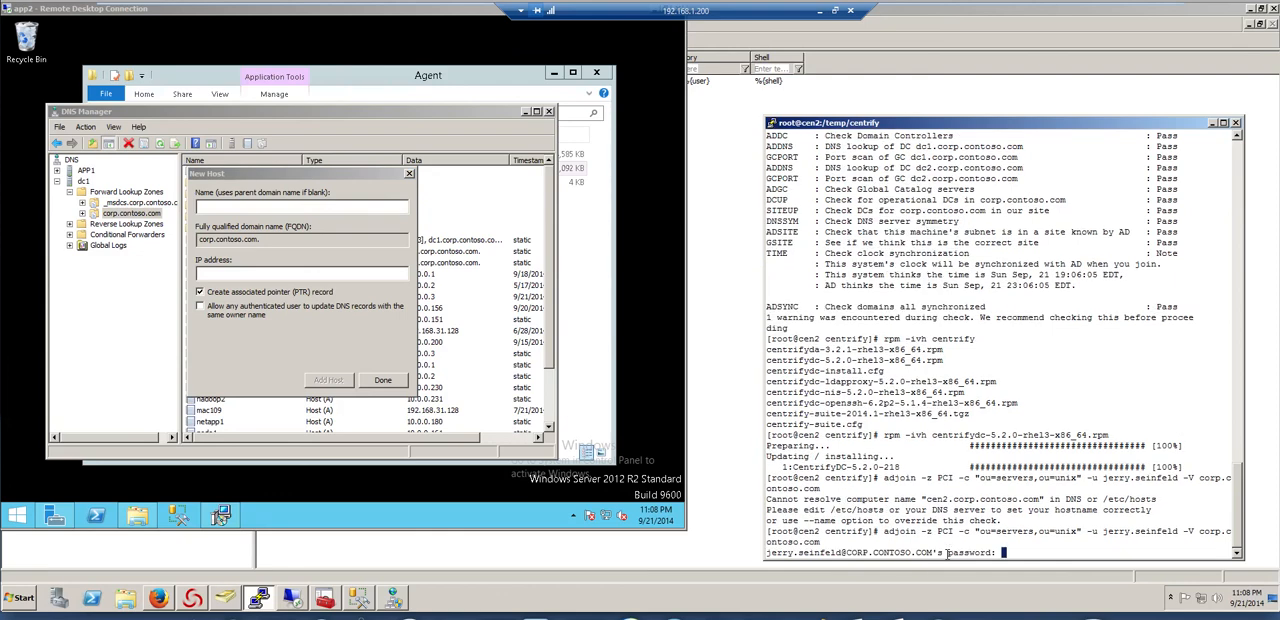
key("Return")
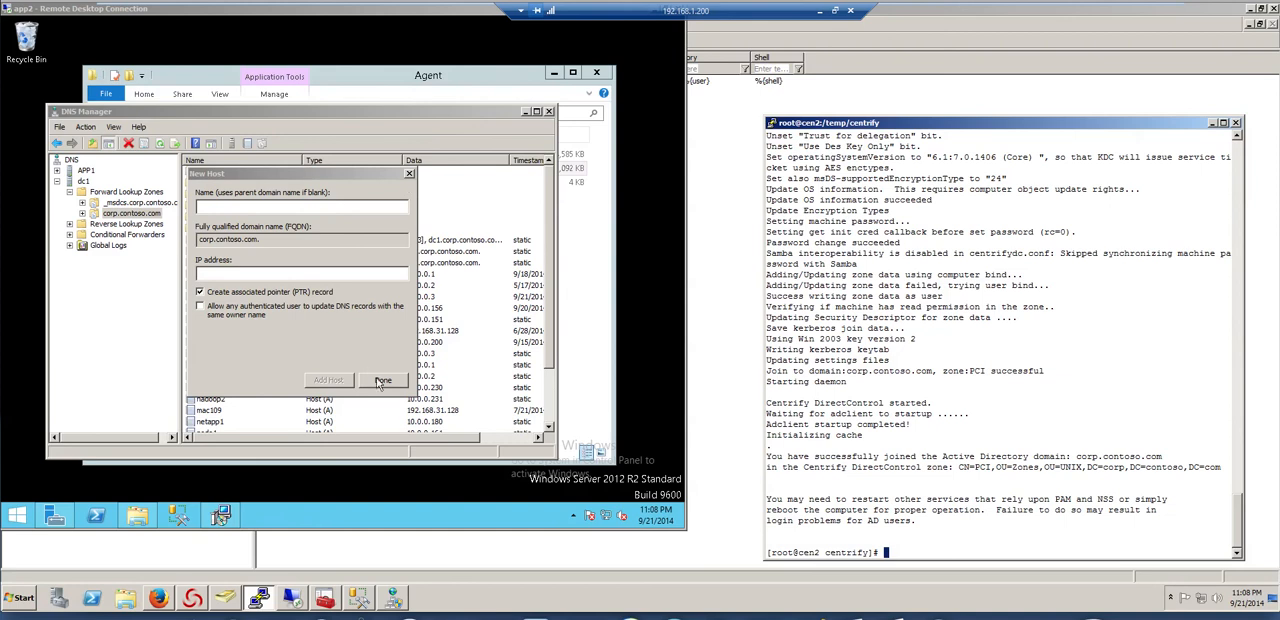
Return to the app2 remote session and finish the Centrify Windows Agent setup, launching the Agent Configuration Wizard
left_click(503, 73)
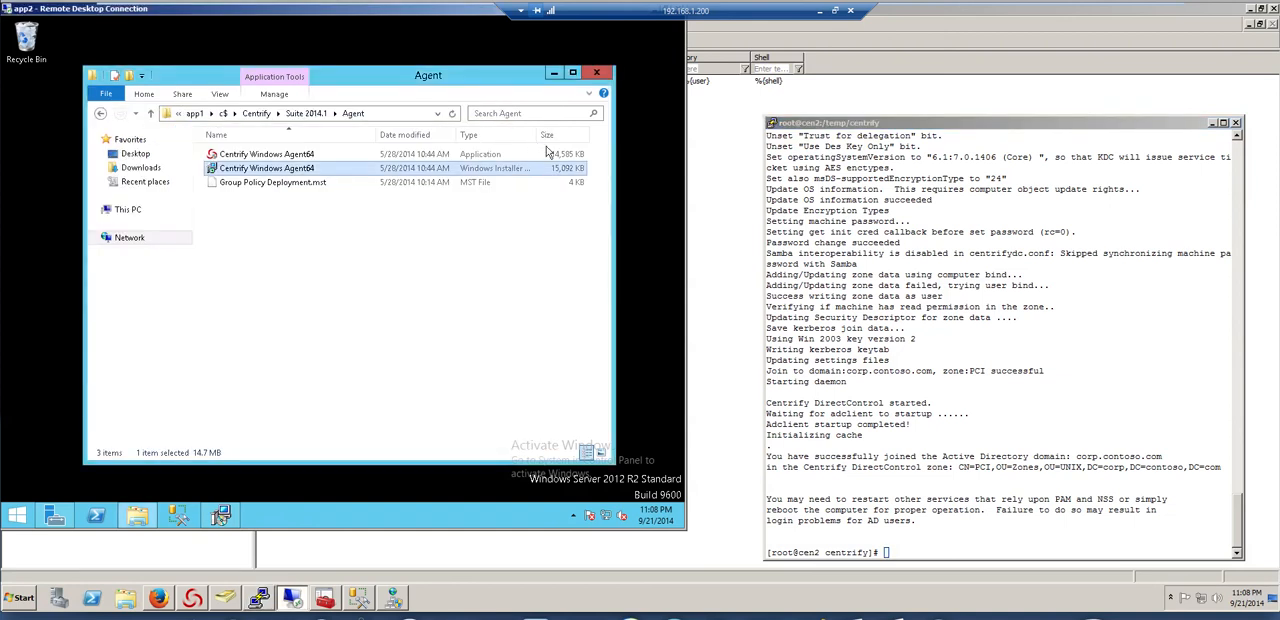
left_click(229, 514)
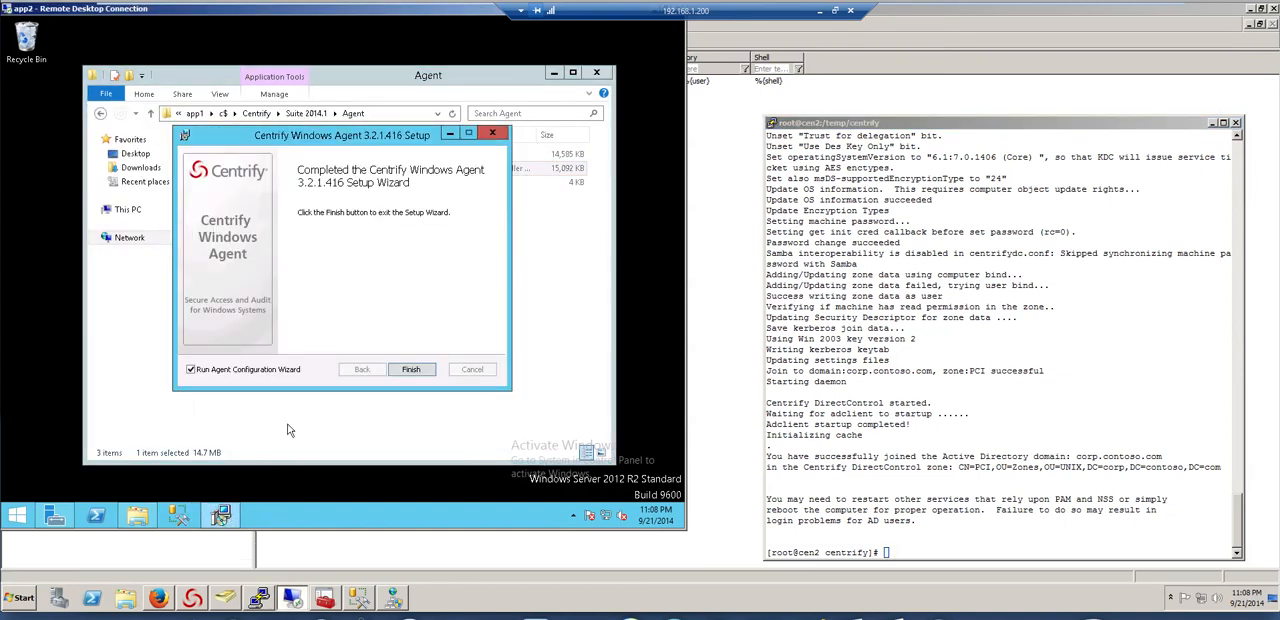
left_click(411, 369)
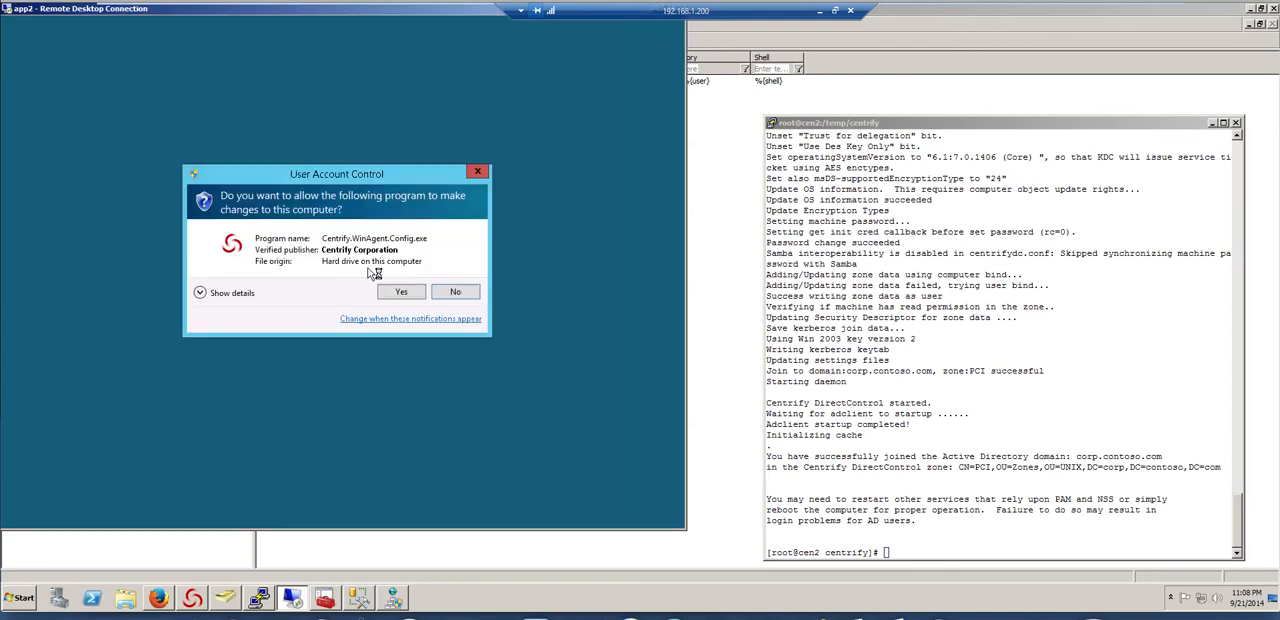
left_click(393, 297)
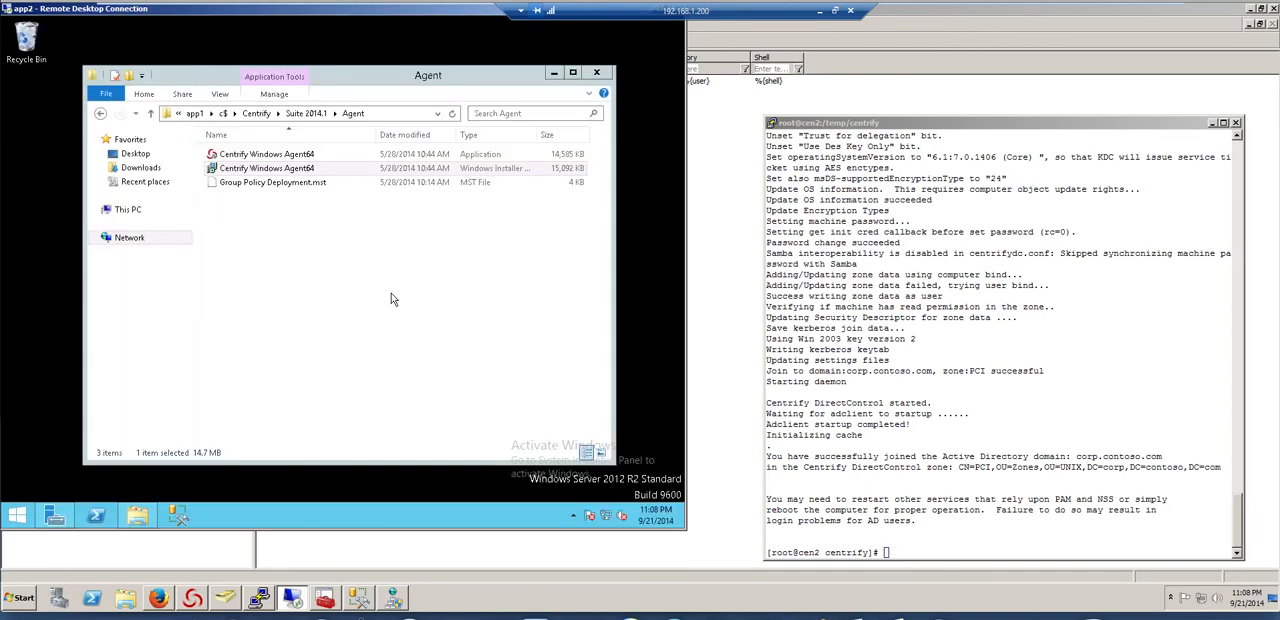
Join the Windows server to the PCI zone, declining the Windows Login role assignment for Domain Admins, and finish the agent configuration
left_click(421, 373)
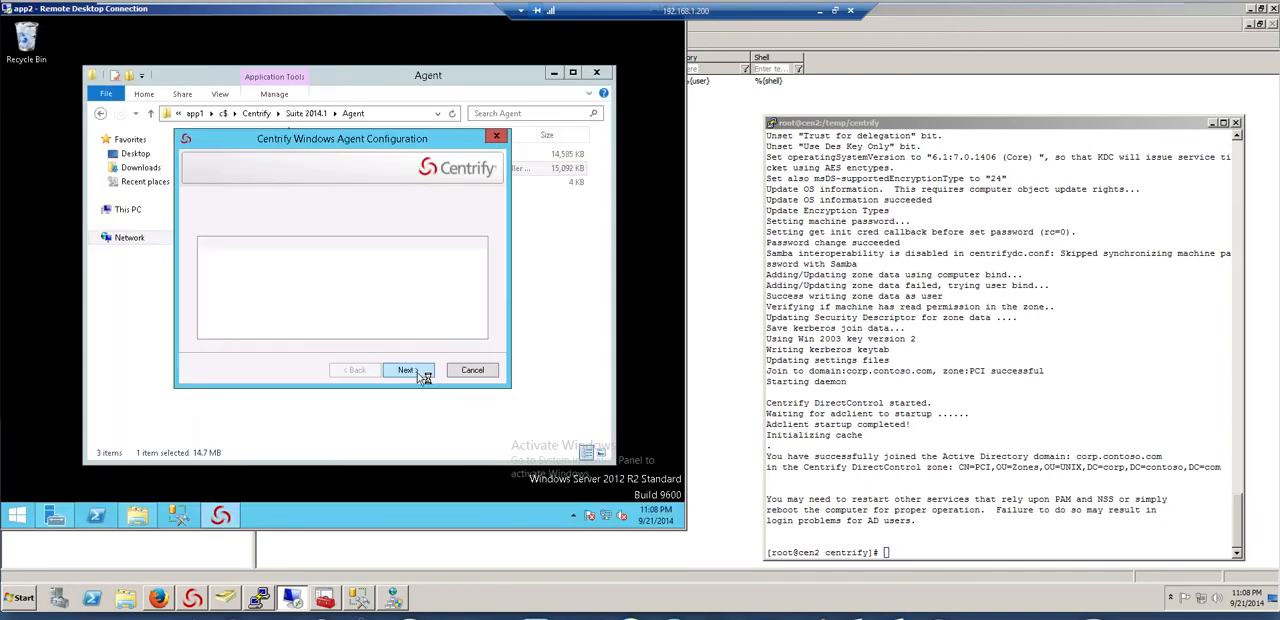
left_click(219, 267)
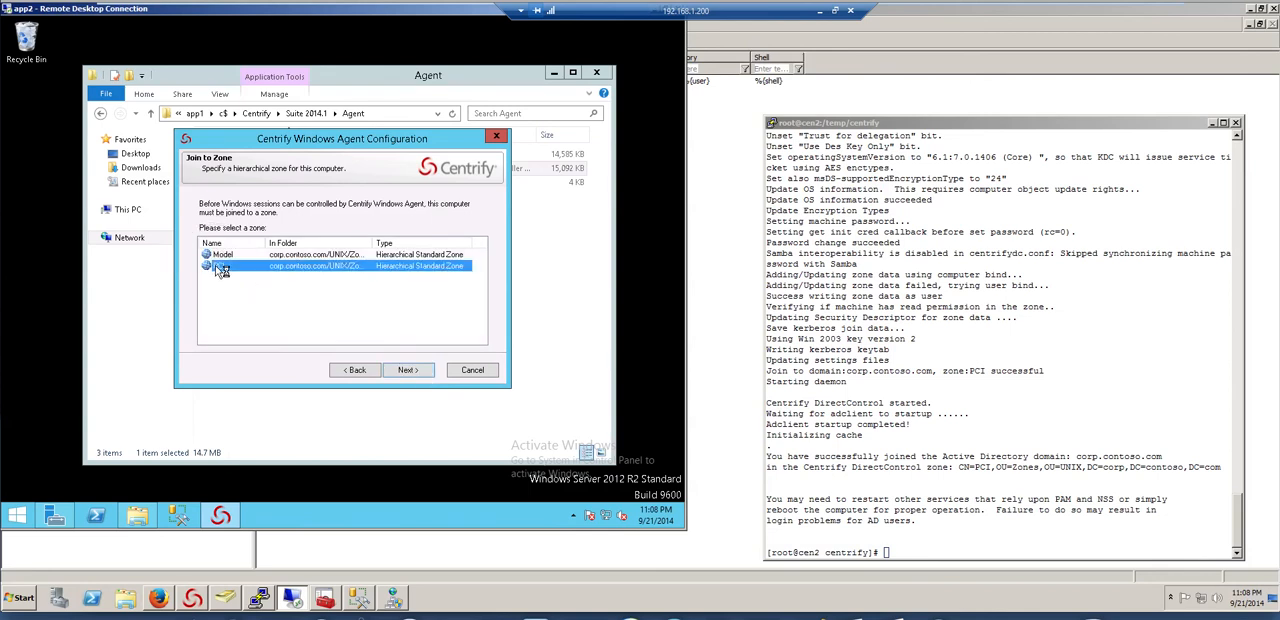
left_click(408, 372)
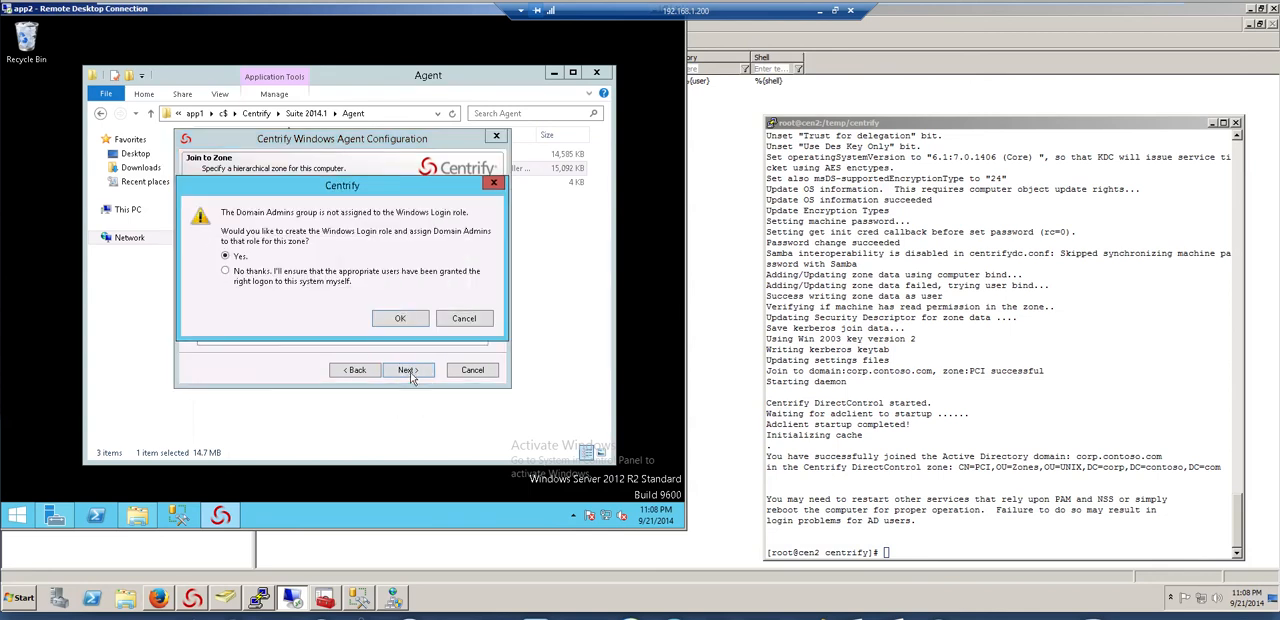
left_click(230, 274)
left_click(400, 319)
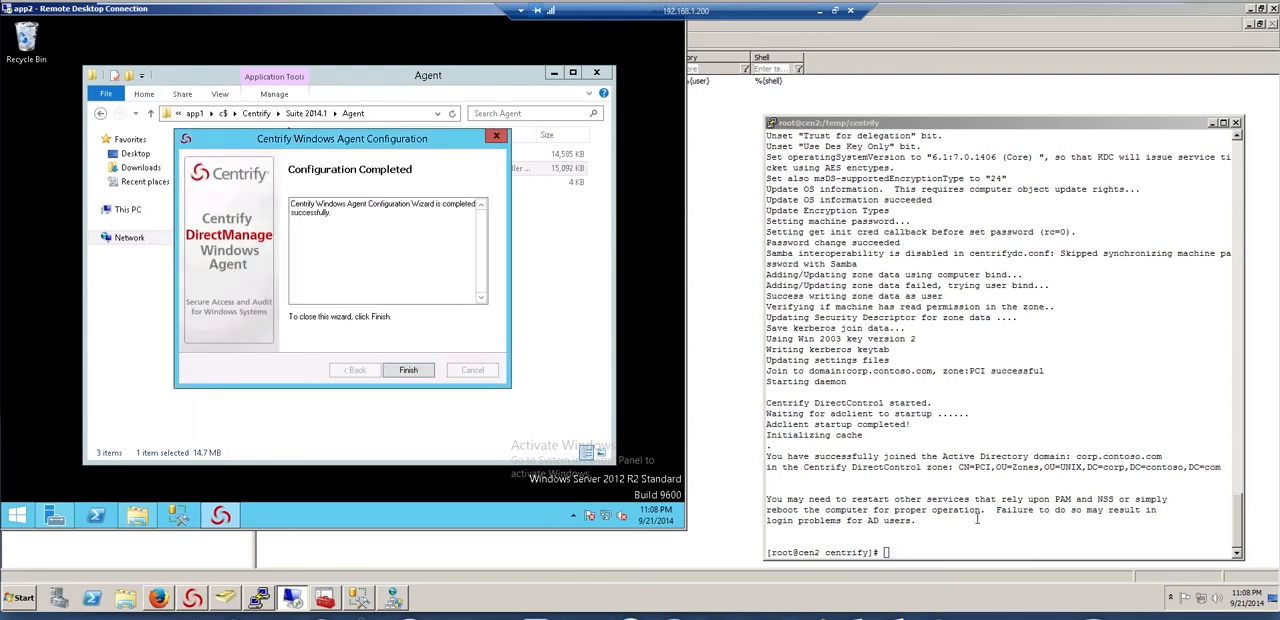
left_click(408, 371)
left_click(405, 318)
Switch to DirectManage Access Manager and review the computers joined to the PCI zone
left_click(612, 555)
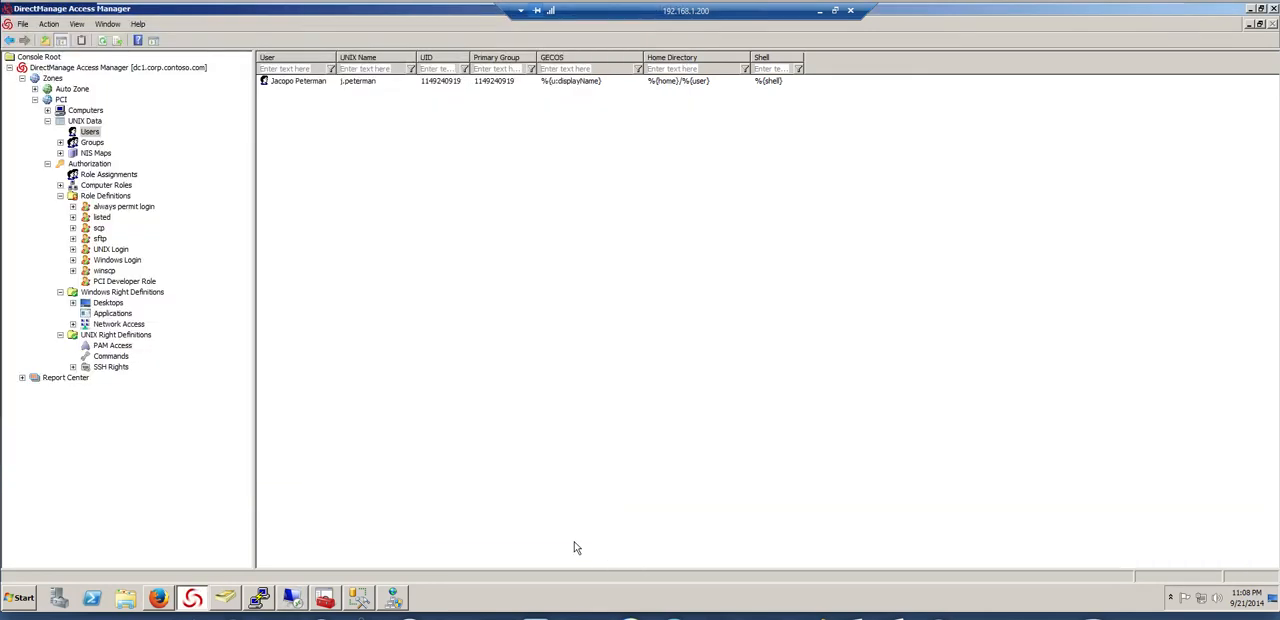
left_click(47, 110)
left_click(88, 112)
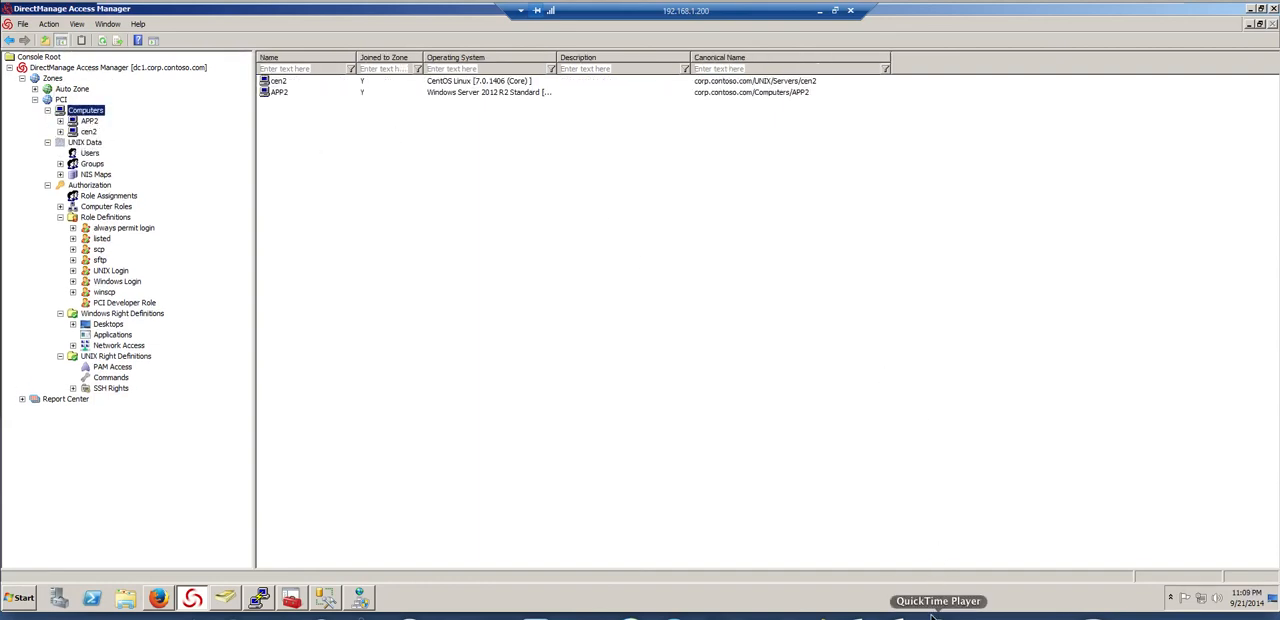
left_click_drag(356, 139, 936, 132)
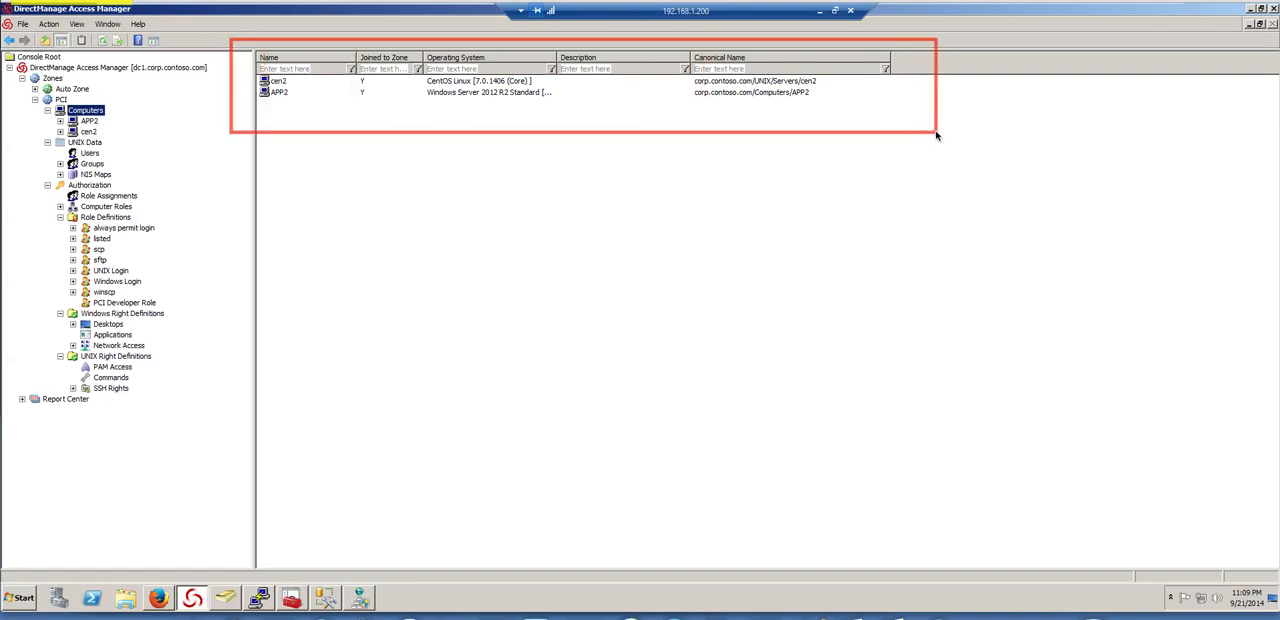